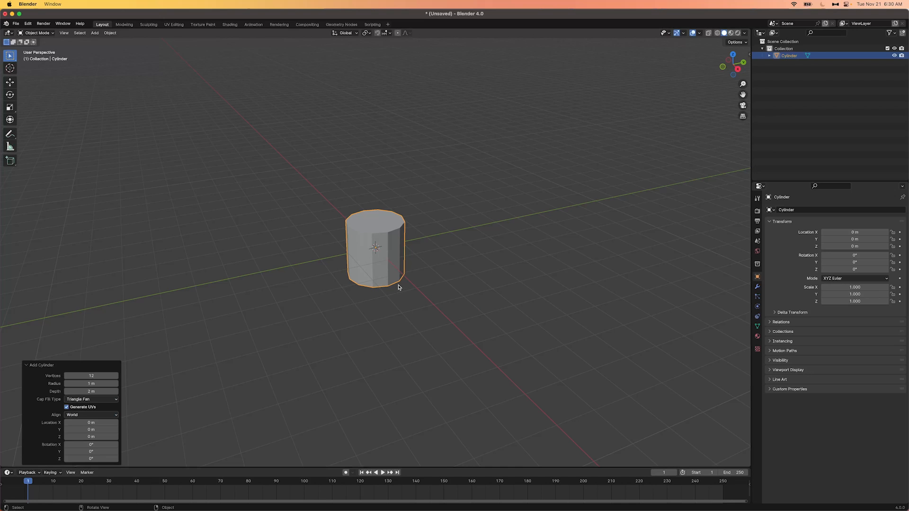
Delete the centre vertex of the cylinder's top cap to open its upper end
middle_drag(398, 287, 377, 275)
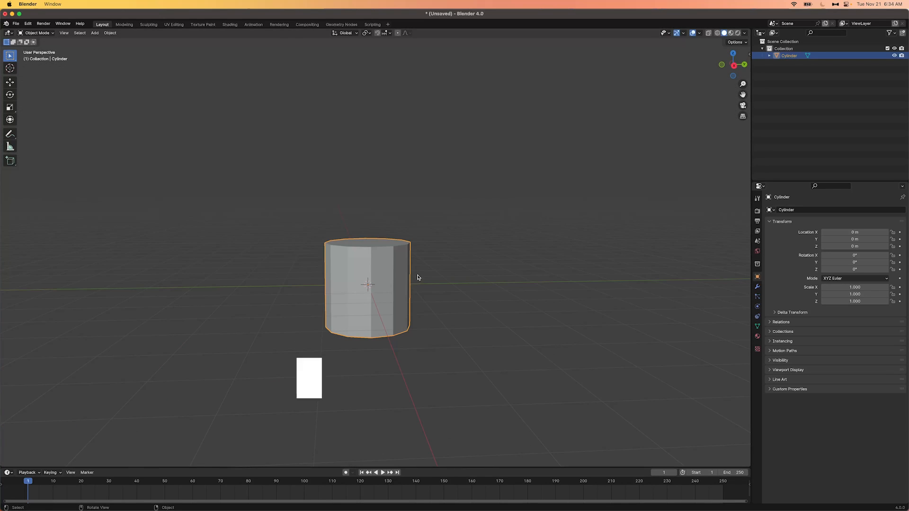
key(Tab)
middle_drag(419, 280, 399, 254)
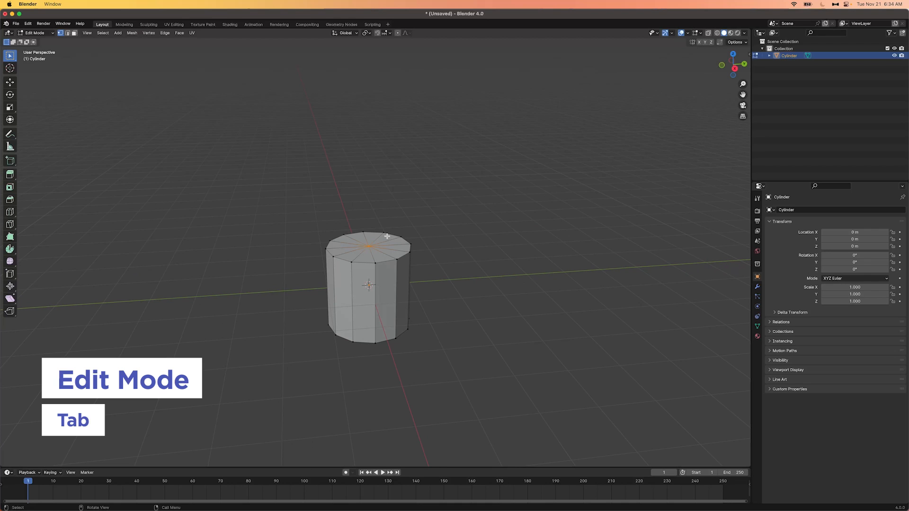
key(x)
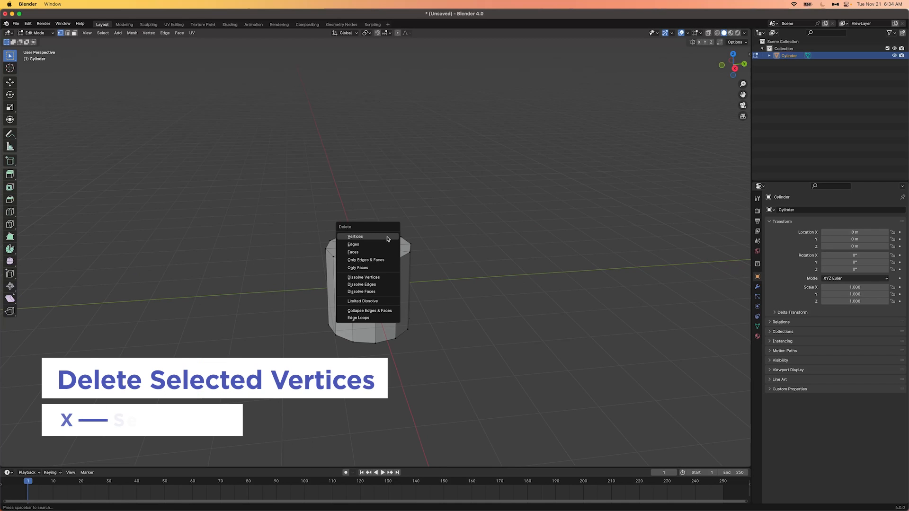
click(378, 238)
mouse_move(389, 270)
middle_down()
mouse_move(371, 284)
mouse_move(336, 286)
mouse_move(421, 282)
mouse_move(403, 310)
mouse_move(399, 277)
middle_up()
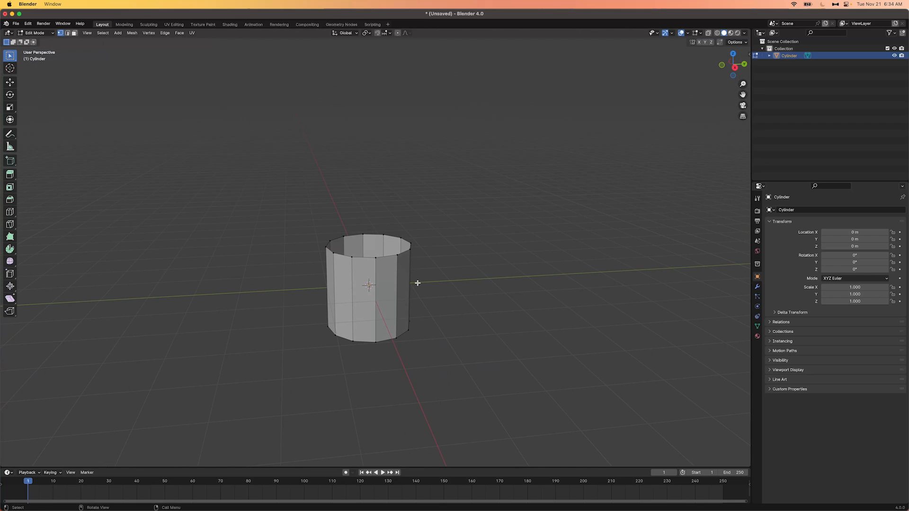
Scale the whole cylinder object to about 0.645 on X and Y, keeping its Z height locked
key(Tab)
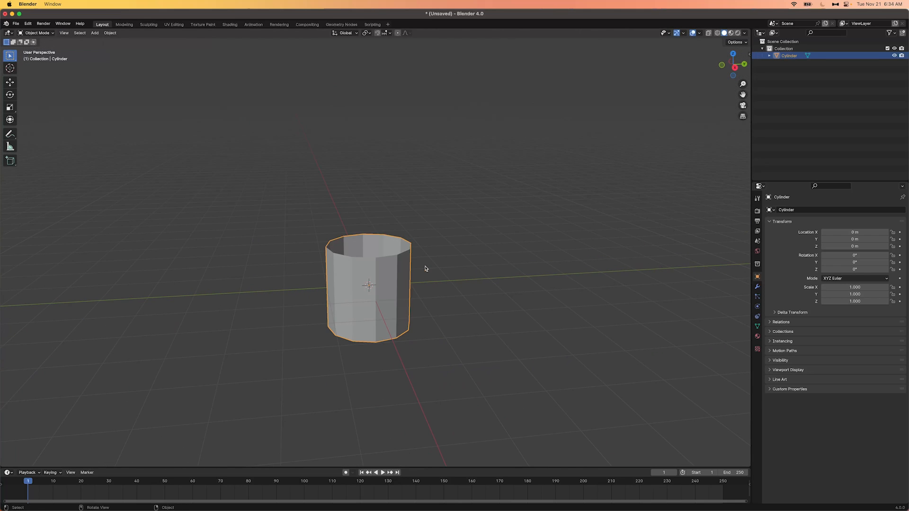
key(s)
key(shift+z)
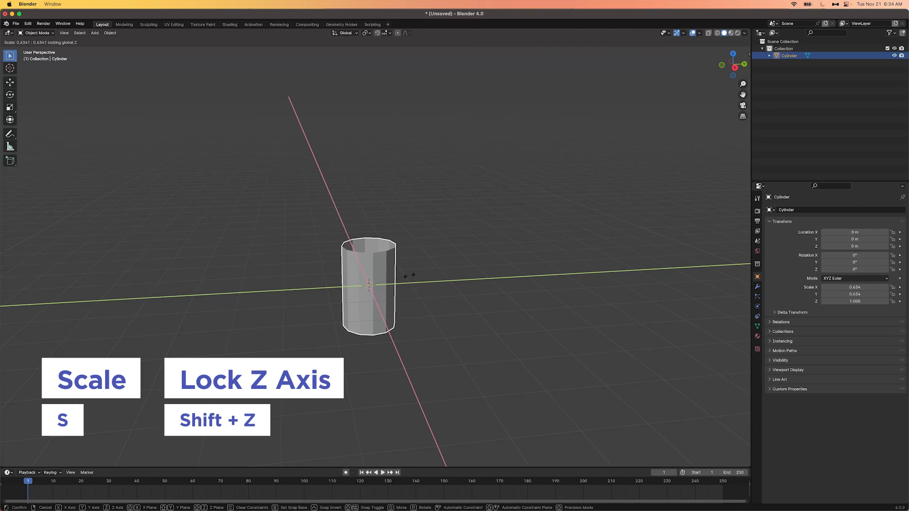
click(411, 279)
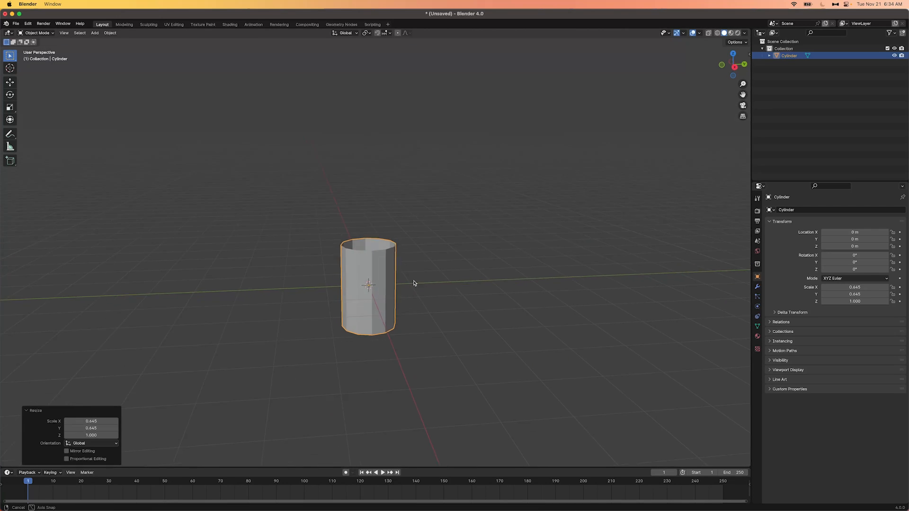
Add a single horizontal loop cut and slide it close to the cylinder's base, with a factor of about 0.698
key(KP_3)
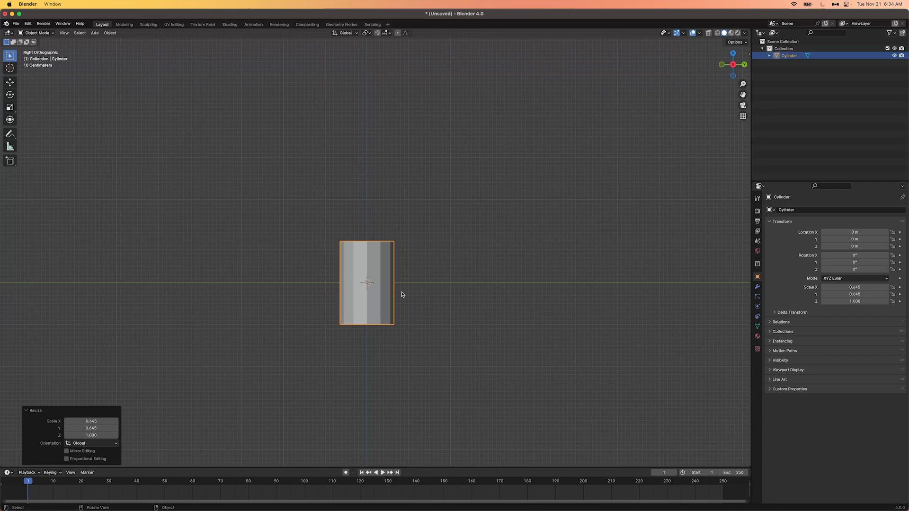
key(Tab)
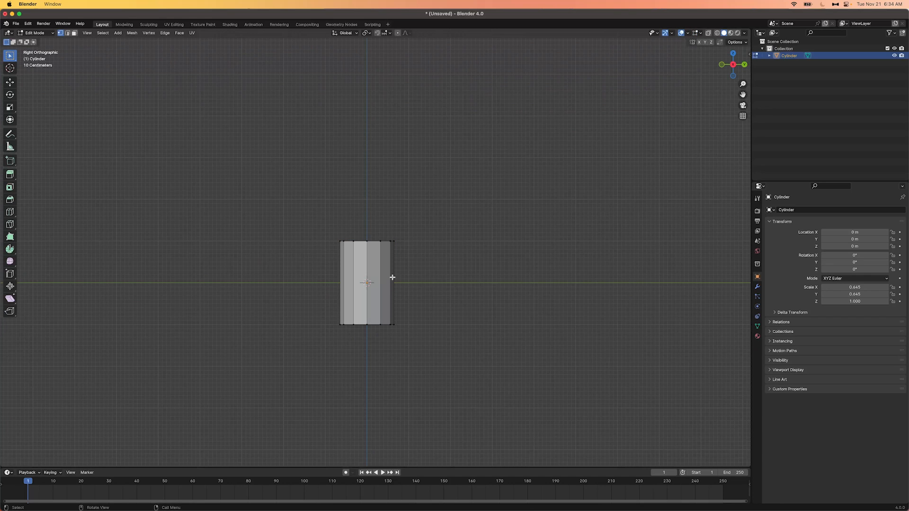
key(super+r)
click(392, 278)
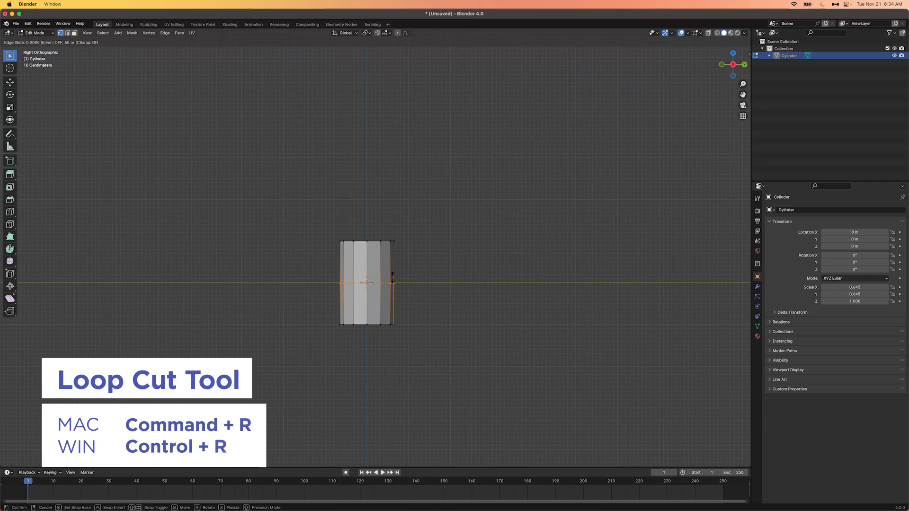
click(400, 307)
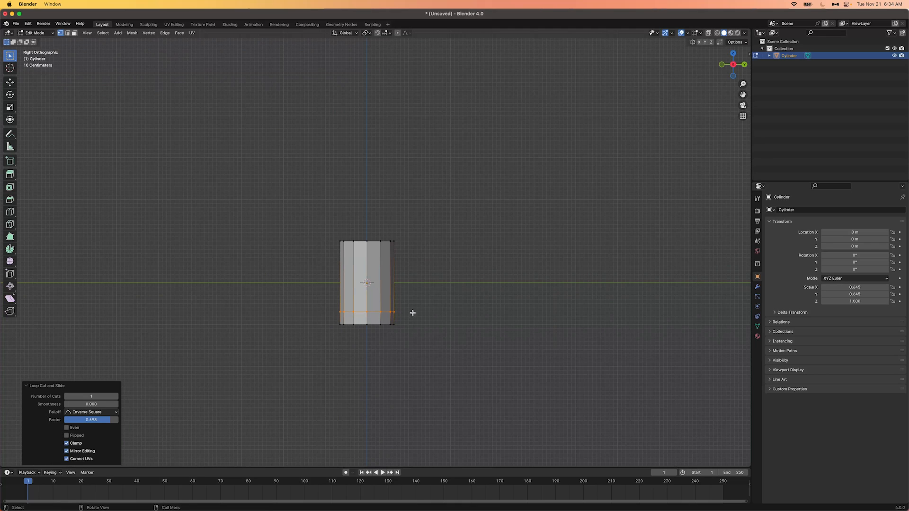
Switch to wireframe shading and scale the bottom ring of vertices to about 0.648
key(z)
click(463, 309)
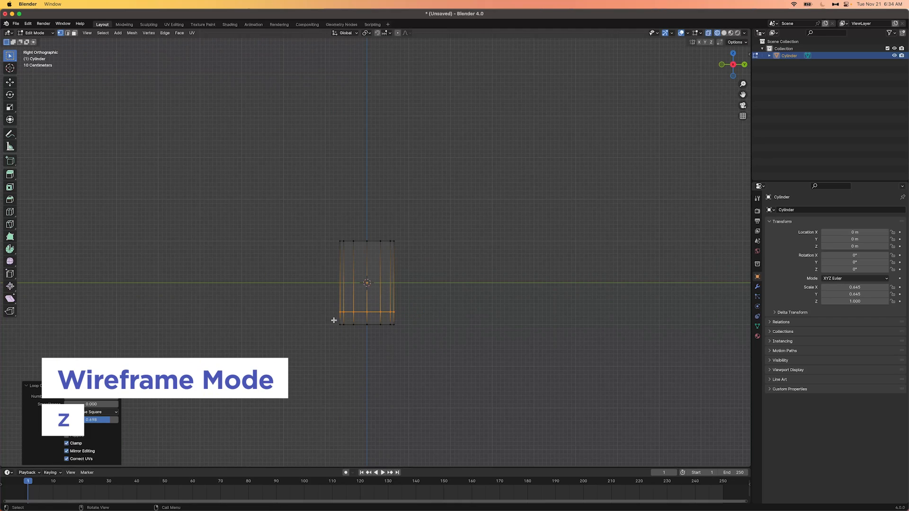
drag(332, 323, 414, 335)
key(s)
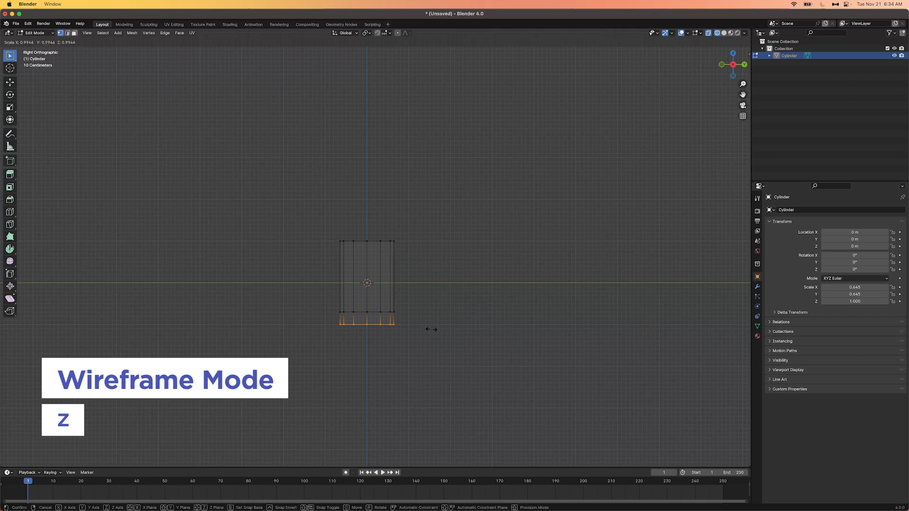
click(407, 326)
Move the centre vertex of the bottom cap down along Z to form a shallow point
middle_drag(407, 326, 364, 331)
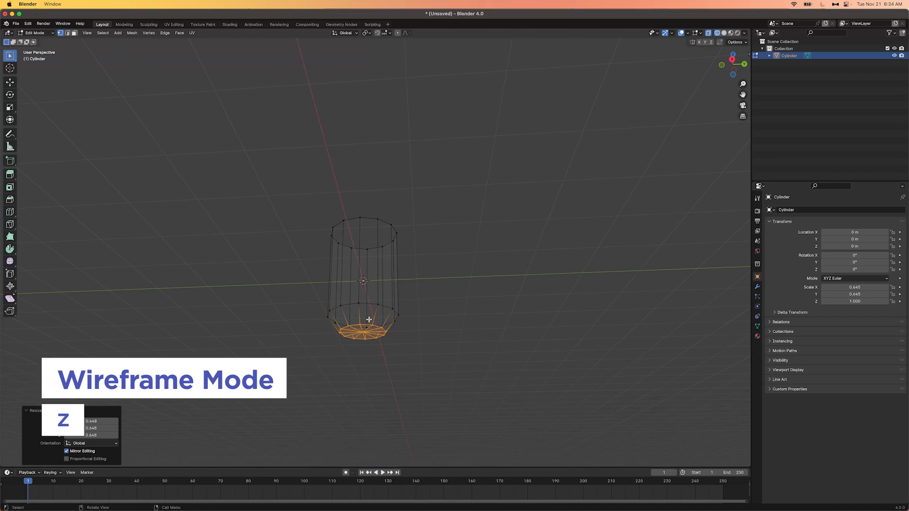
click(364, 331)
key(KP_3)
key(g)
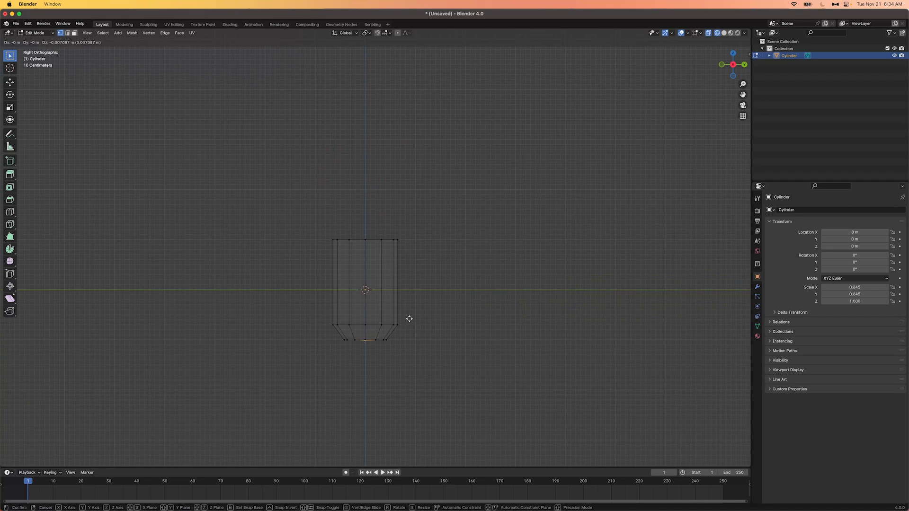
key(z)
click(409, 326)
Move the loop just above the base down about 0.028 m along Z
drag(402, 315, 317, 330)
key(g)
key(z)
click(336, 324)
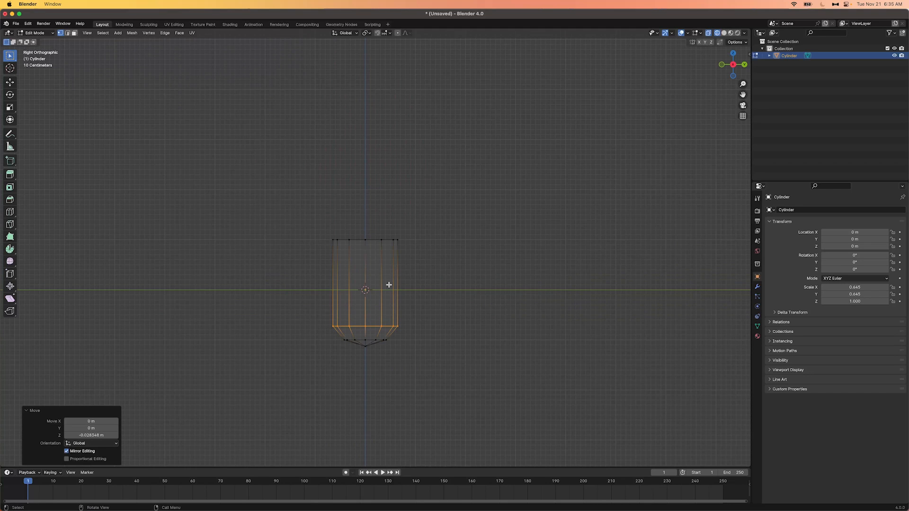
Scale the top rim to about 0.611 and lower it along Z
drag(413, 226, 308, 250)
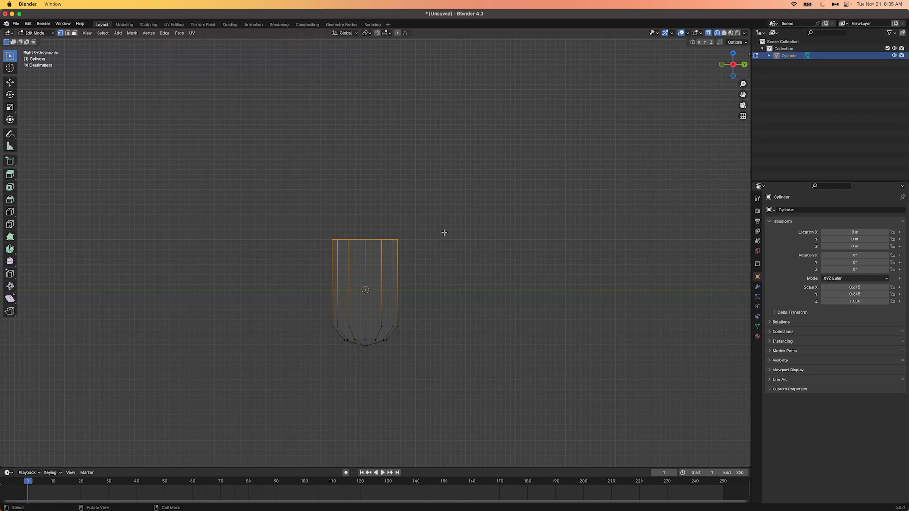
key(s)
click(415, 234)
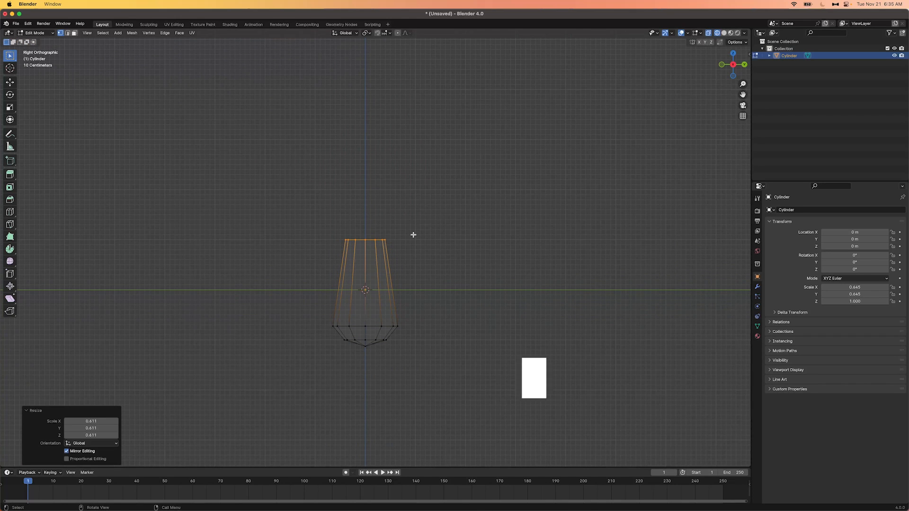
key(g)
key(z)
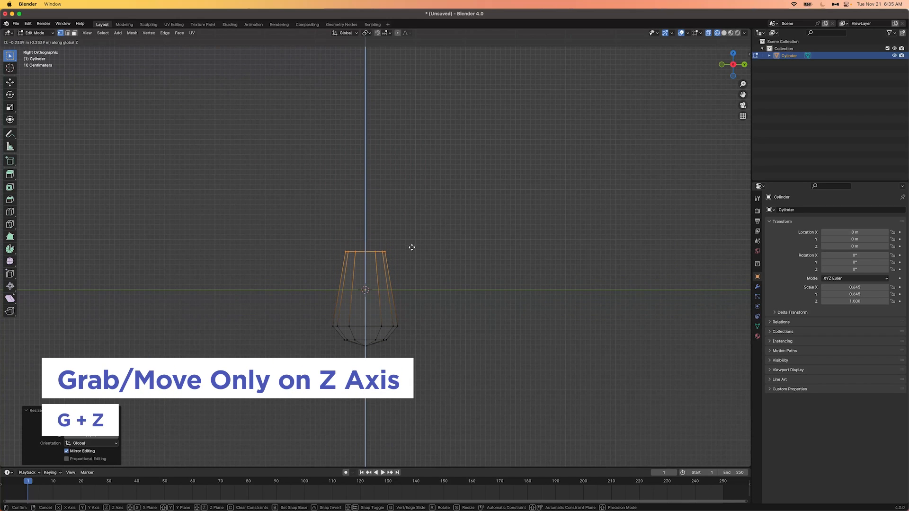
click(411, 250)
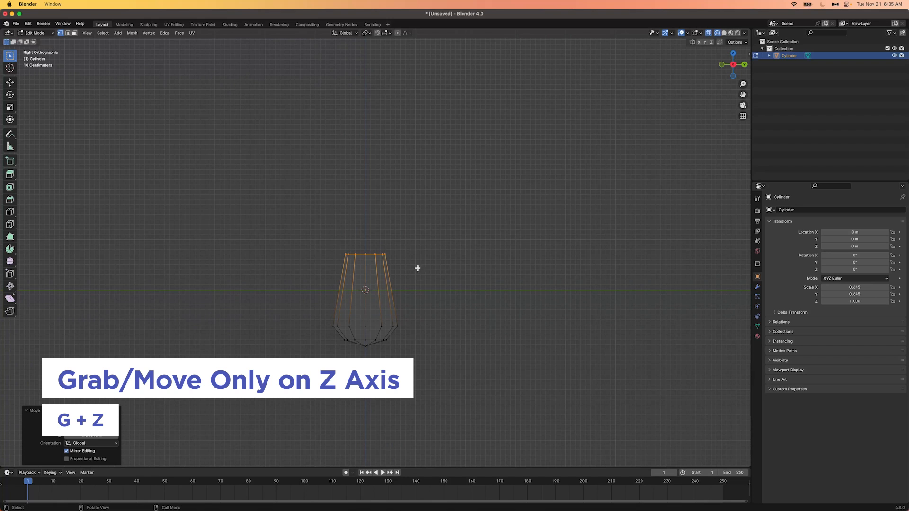
Widen the top rim slightly on X and Y with Z locked
key(s)
key(shift+z)
click(426, 266)
Scale the entire mesh to about 1.188 on X and Y, keeping Z locked
mouse_move(426, 268)
middle_down()
mouse_move(431, 285)
mouse_move(420, 262)
middle_up()
key(a)
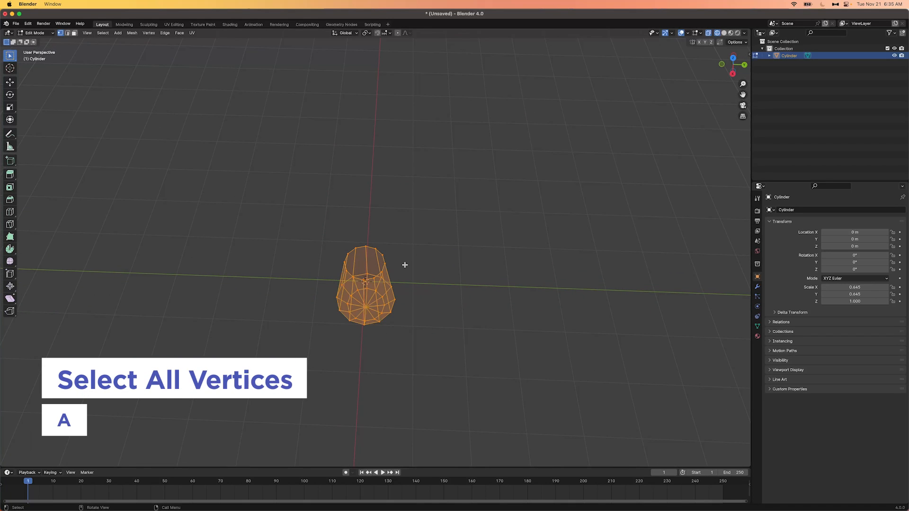
key(s)
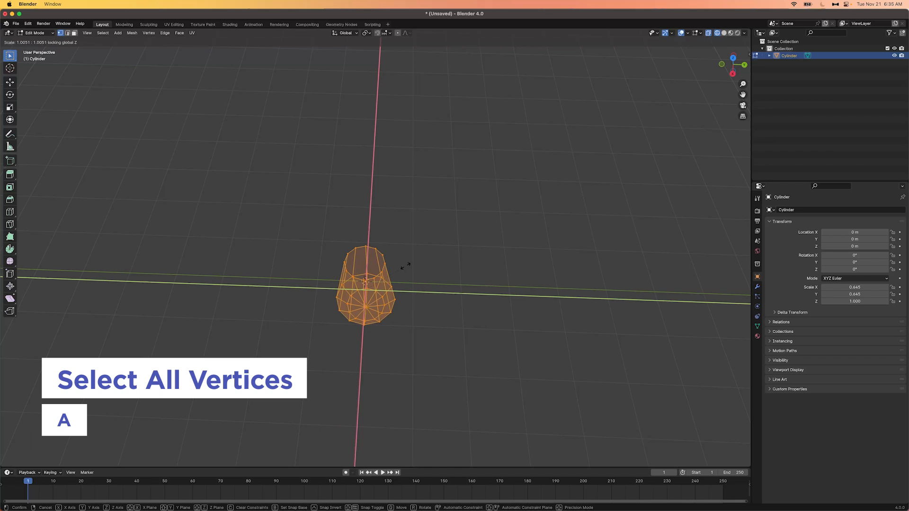
click(413, 299)
Narrow the widest lower ring with scales of about 0.918 and 0.956, and nudge its height along Z
middle_drag(414, 299, 412, 250)
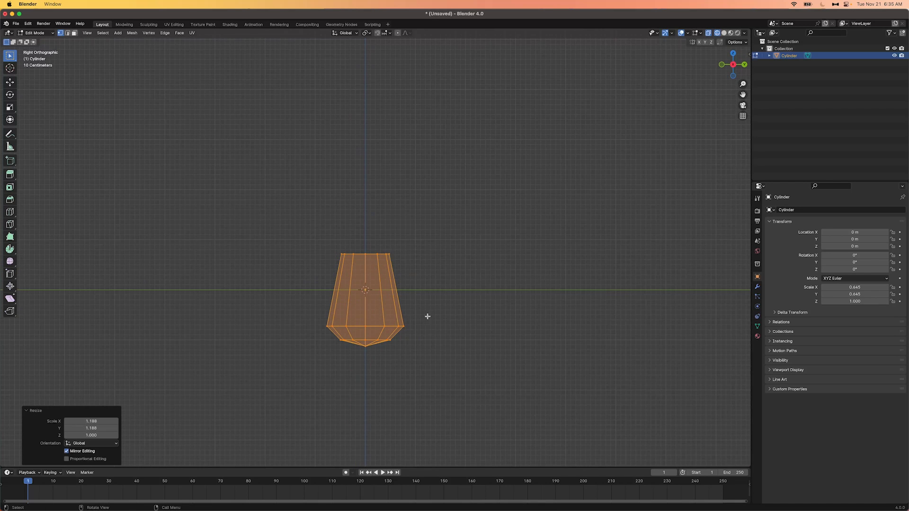
drag(428, 316, 294, 331)
key(s)
click(447, 324)
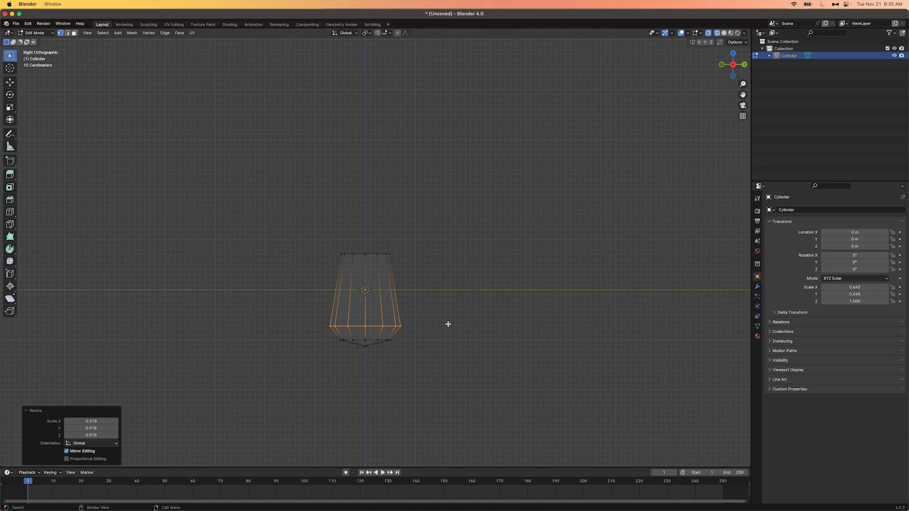
key(g)
key(z)
click(448, 326)
key(s)
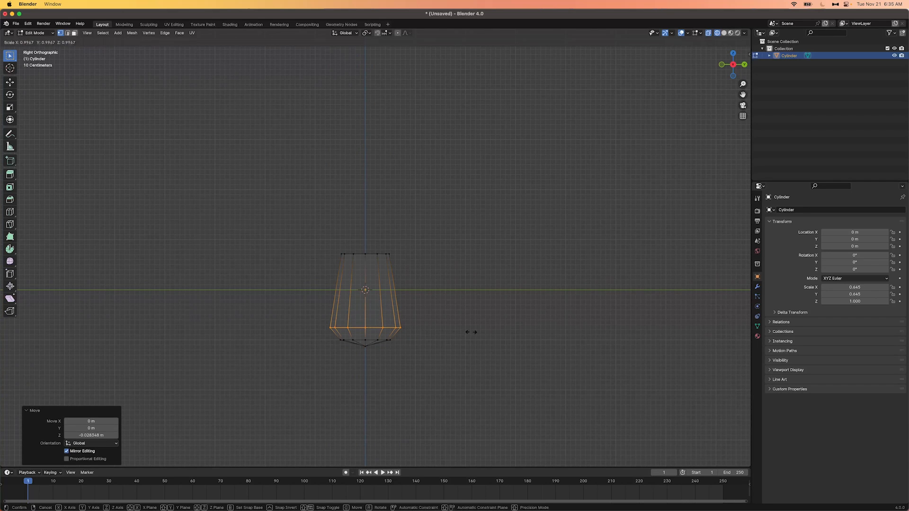
click(467, 332)
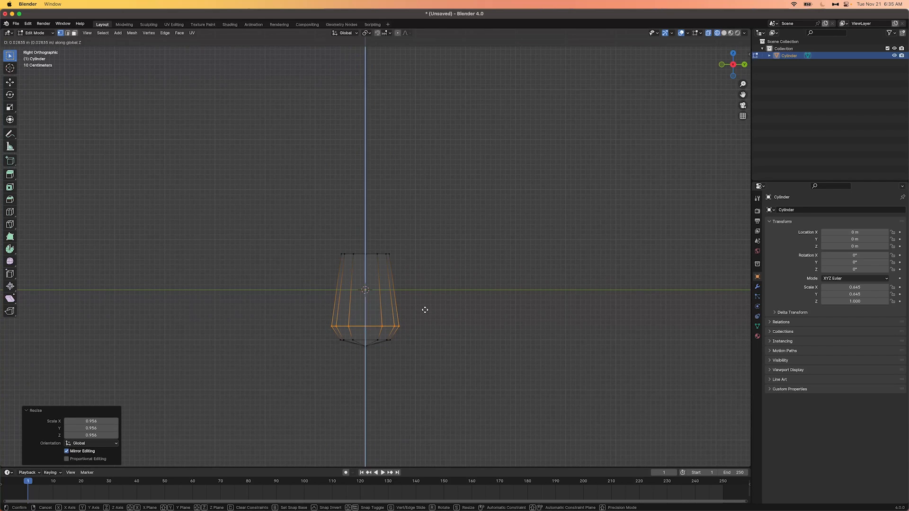
Scale the bottom ring up to about 1.086 and fine-tune its height along Z
drag(408, 334, 318, 346)
key(g)
key(z)
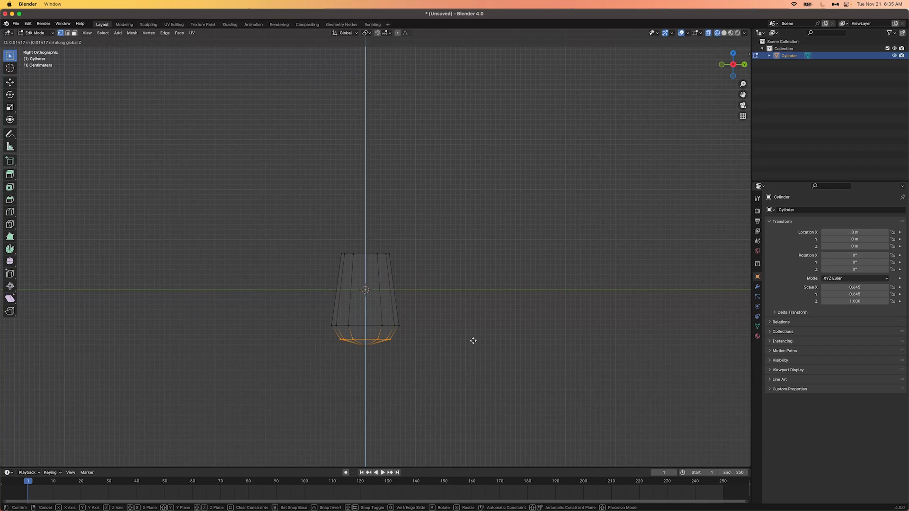
click(473, 340)
key(s)
click(482, 341)
key(g)
key(z)
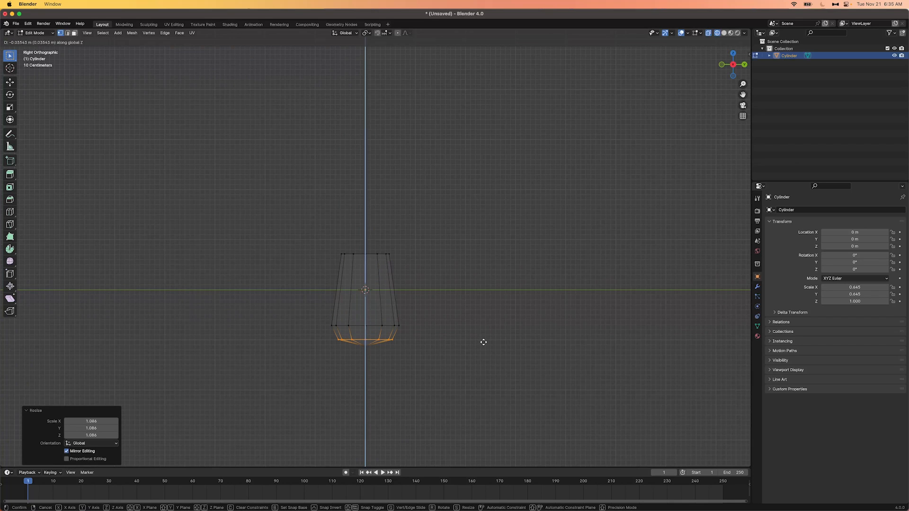
click(484, 342)
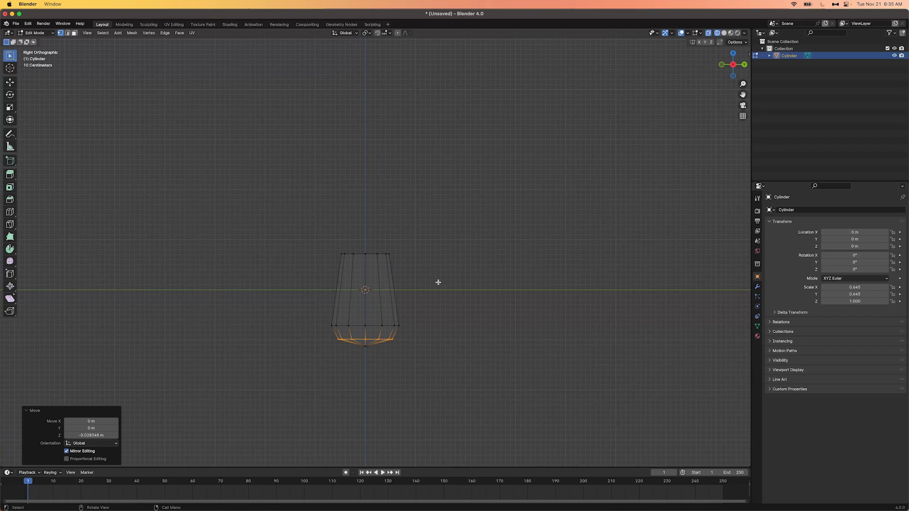
Add a centred loop cut around the tapered body and bevel it into a band with a width of about 0.127 m
key(ctrl+r)
click(399, 292)
right_click(399, 293)
middle_drag(398, 294, 432, 268)
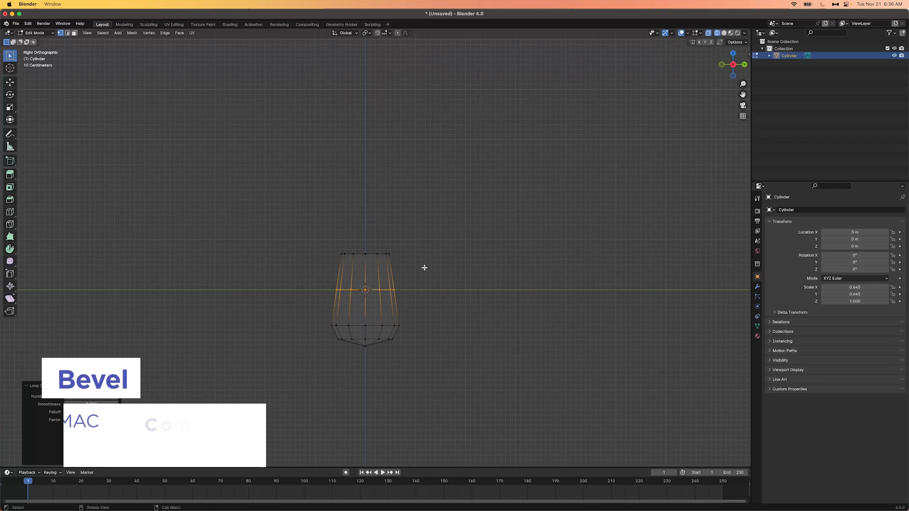
key(ctrl+b)
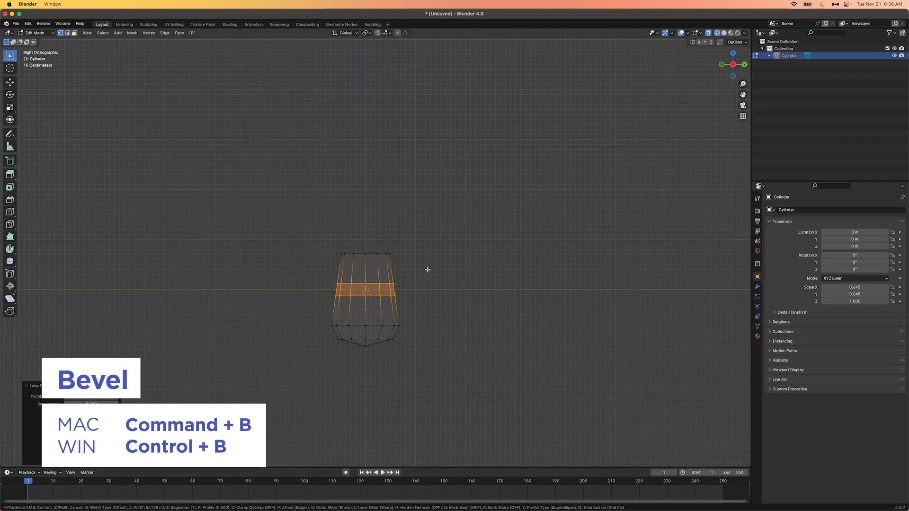
click(427, 271)
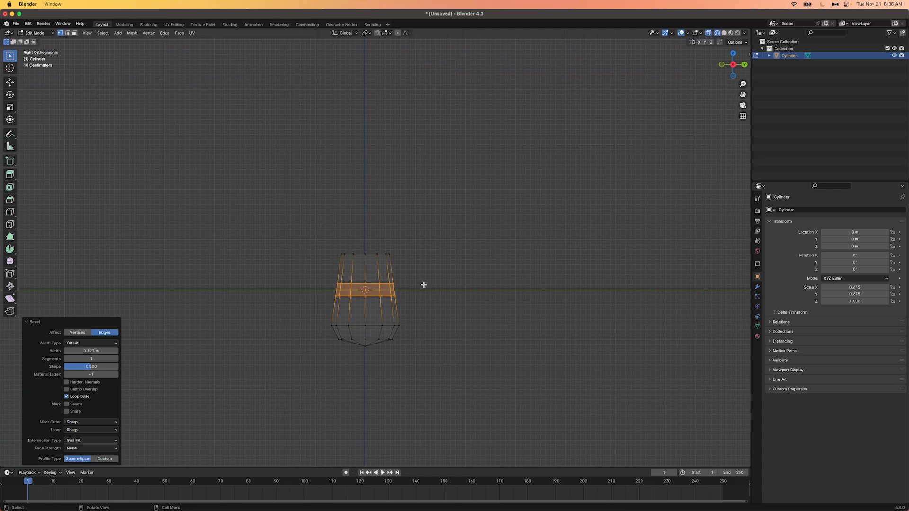
Extrude the middle band in place and scale it out to about 1.232 on X and Y, keeping Z locked
scroll(420, 290, up, 1)
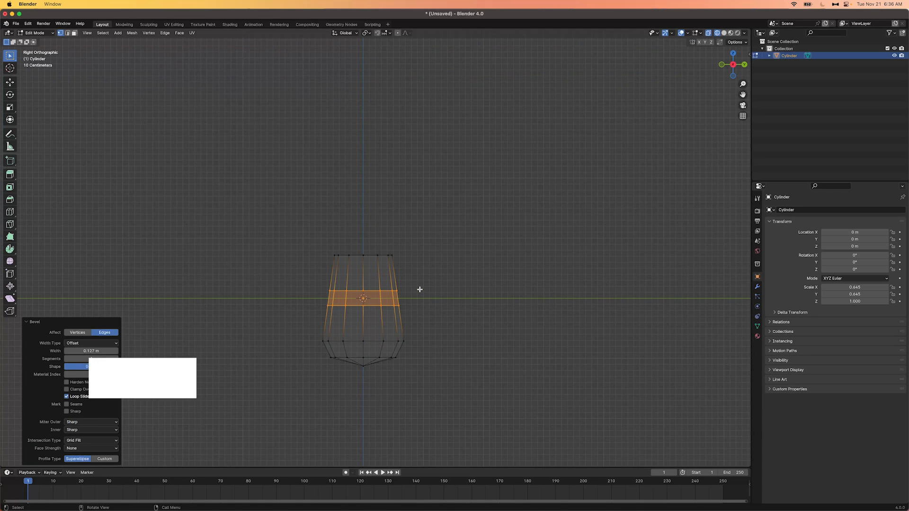
key(e)
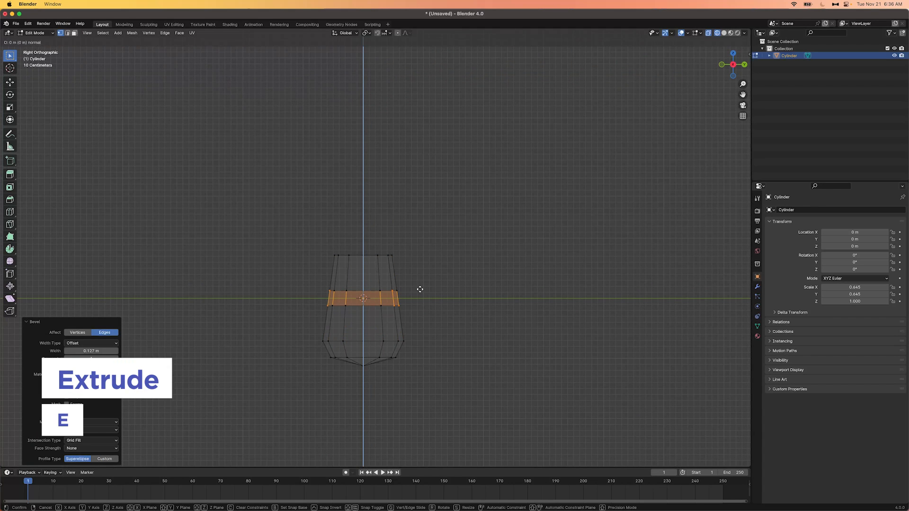
click(420, 289)
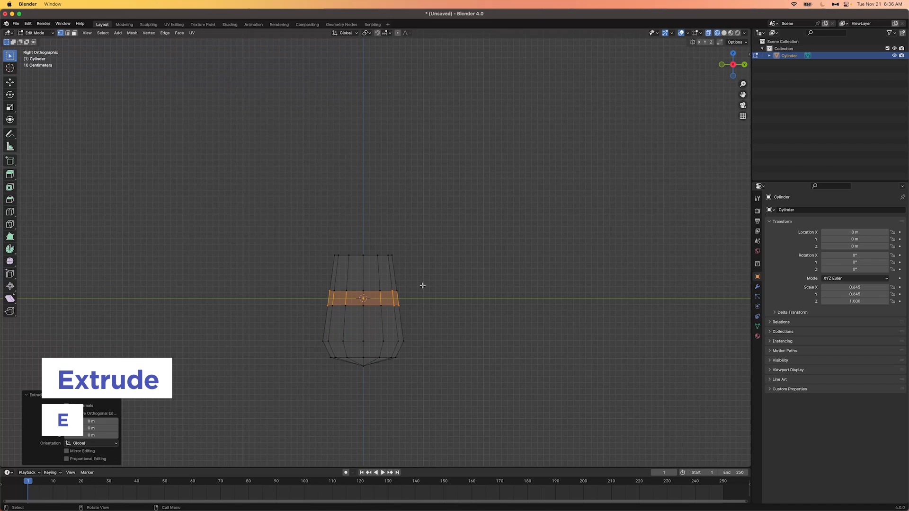
key(s)
key(shift+z)
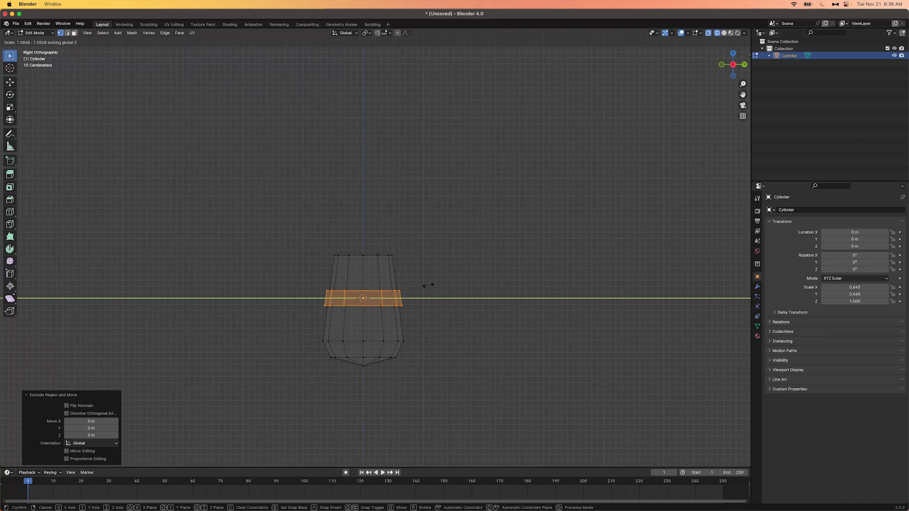
click(436, 285)
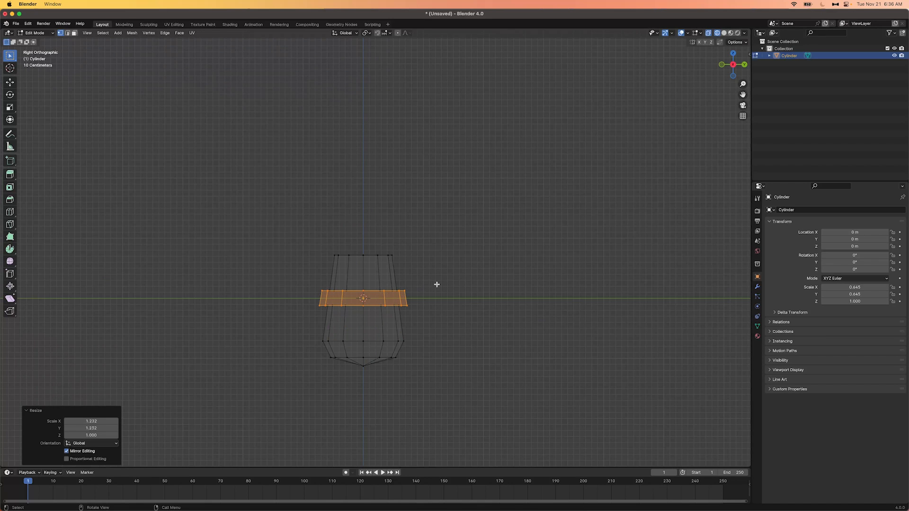
Scale the upper outer edge loop of the band up to about 1.058 so the band's side stands vertical
alt+click(322, 290)
alt+click(324, 290)
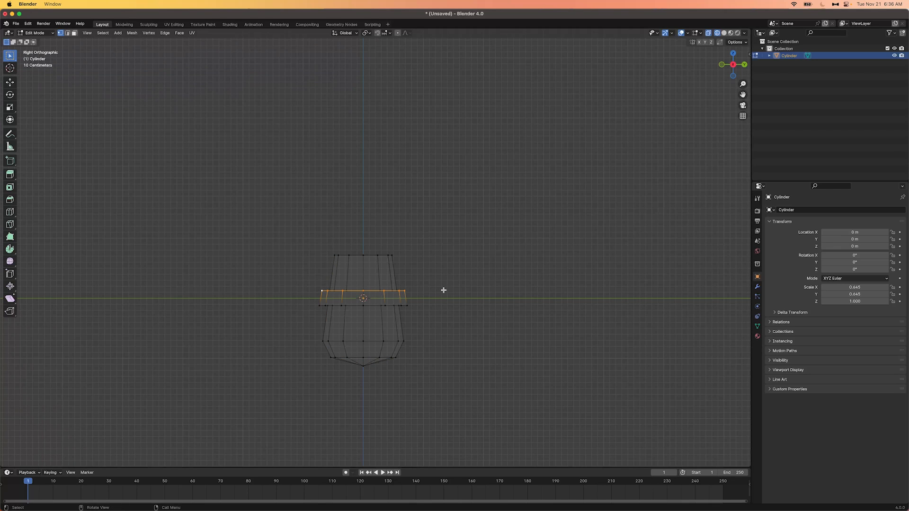
key(s)
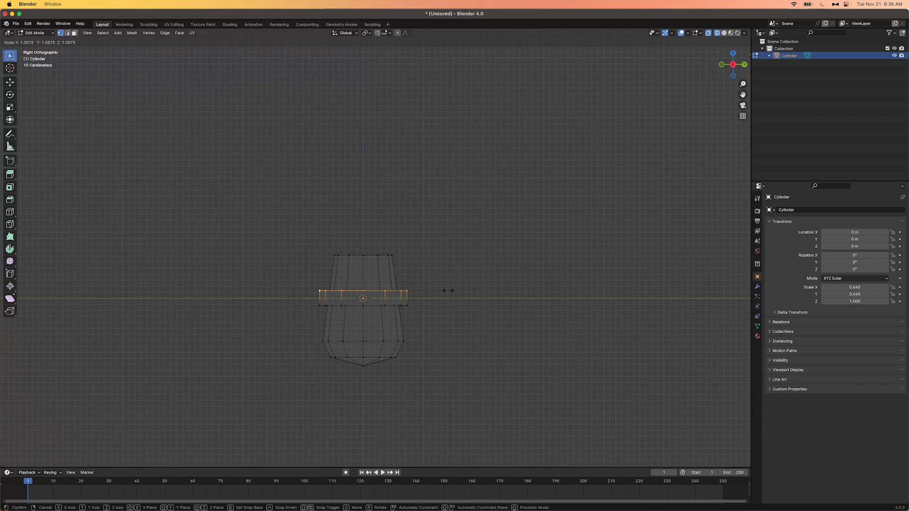
click(445, 297)
scroll(399, 333, up, 7)
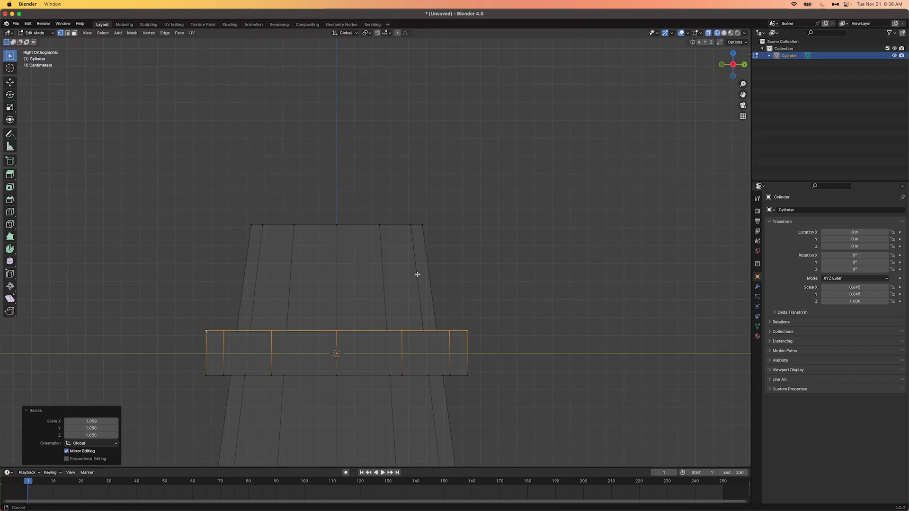
scroll(460, 327, up, 1)
key(s)
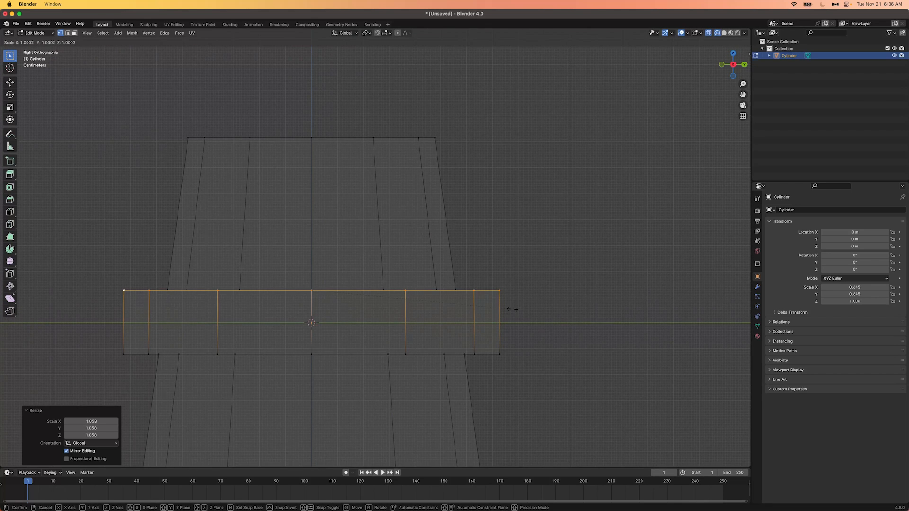
key(Escape)
Return to Object Mode, display the model in solid shading and apply its scale
scroll(512, 308, down, 4)
middle_drag(461, 276, 404, 284)
key(Tab)
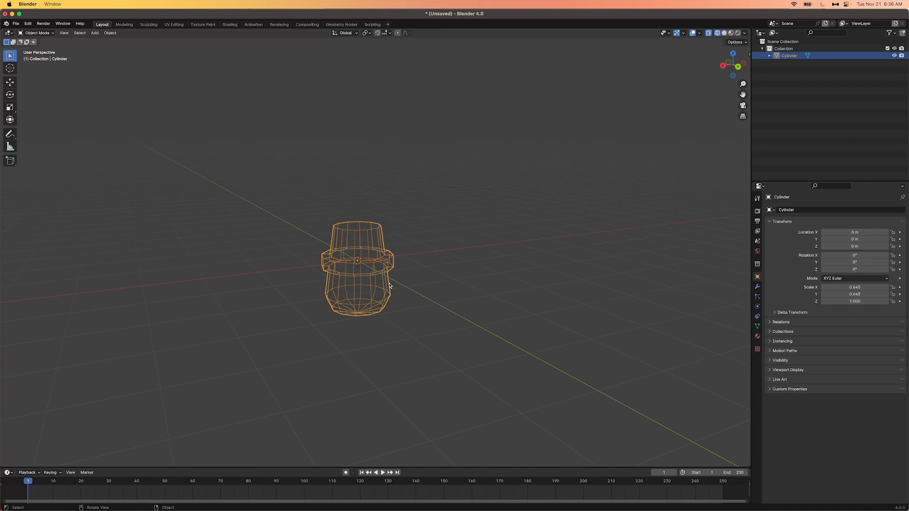
middle_drag(385, 284, 424, 273)
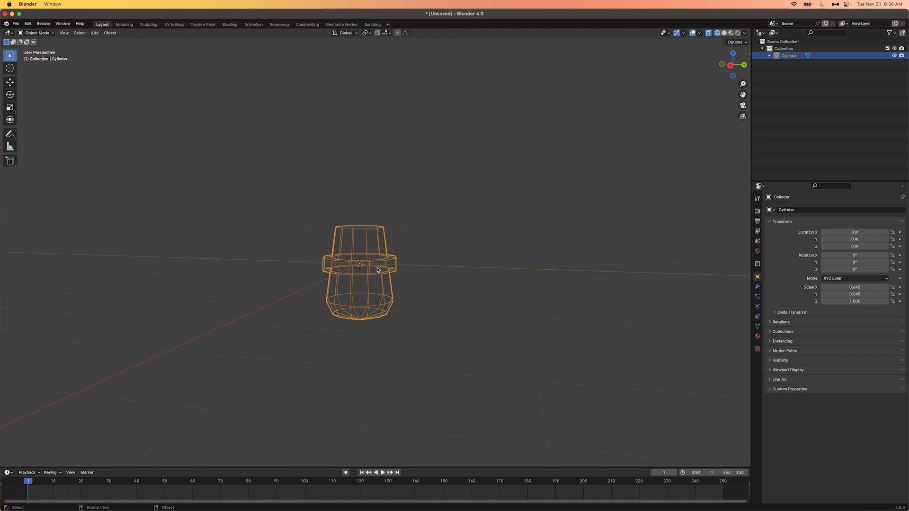
key(z)
click(410, 269)
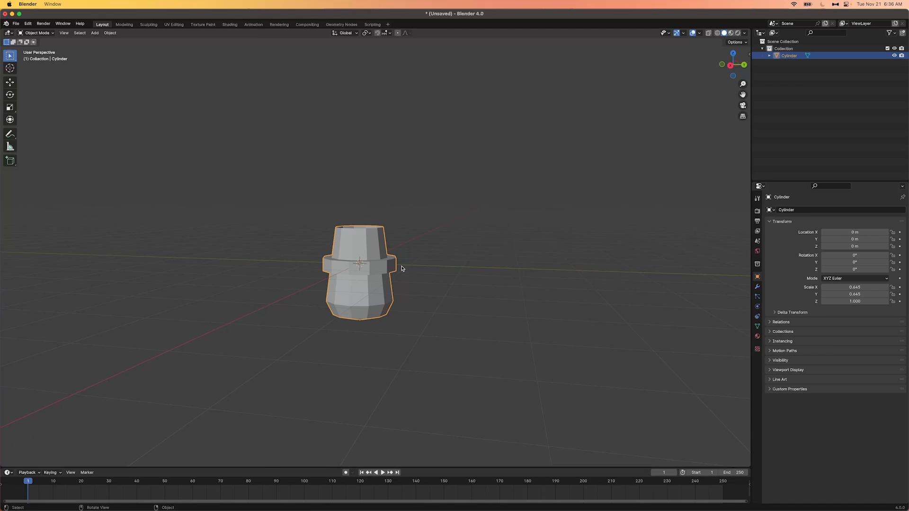
key(super+a)
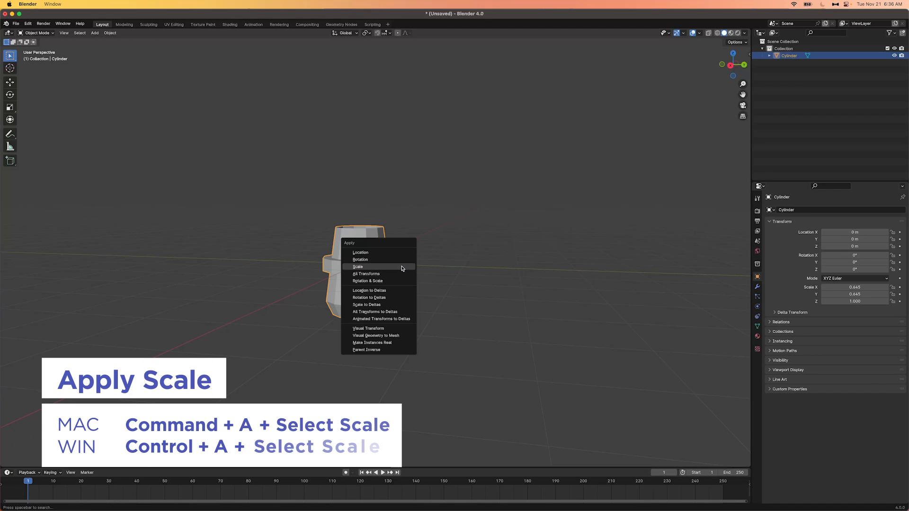
click(402, 267)
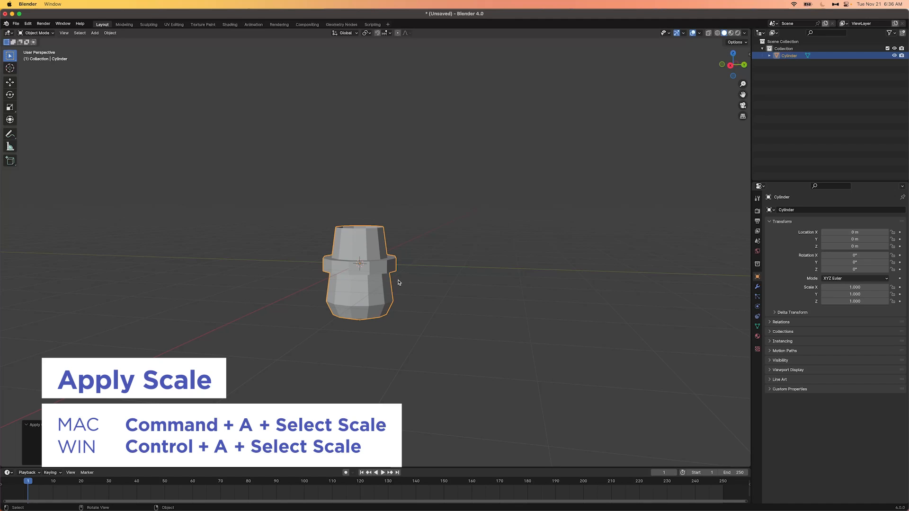
Edit the mesh in right-side wireframe view and adjust the height of the lower vertices along Z
key(Tab)
key(KP_3)
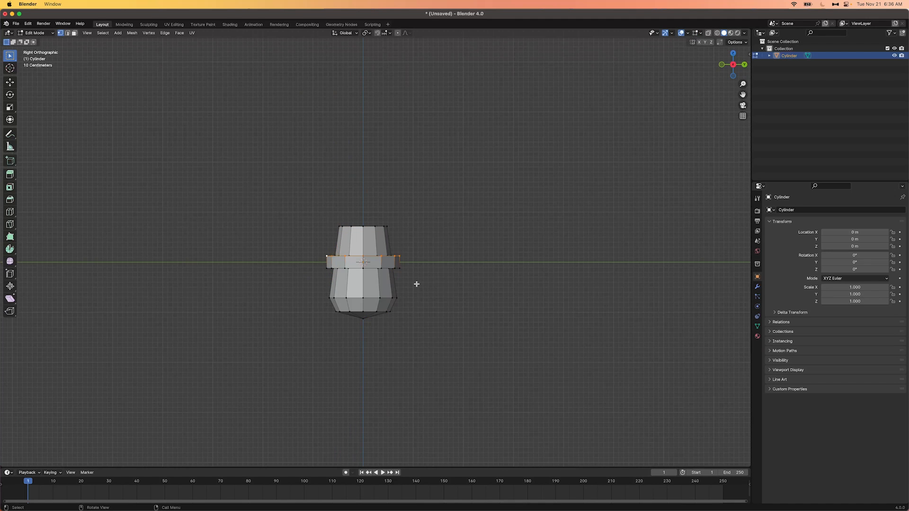
key(shift+z)
mouse_move(351, 315)
mouse_down()
mouse_move(376, 325)
mouse_move(327, 327)
mouse_up()
key(g)
key(z)
click(407, 308)
key(g)
key(z)
drag(413, 290, 302, 305)
Leave mesh editing and display the vessel in solid shading again
key(Tab)
key(Tab)
mouse_move(440, 297)
middle_down()
mouse_move(359, 319)
mouse_move(420, 300)
middle_up()
key(Tab)
key(z)
click(487, 305)
Add a Solidify modifier to the vessel
click(758, 326)
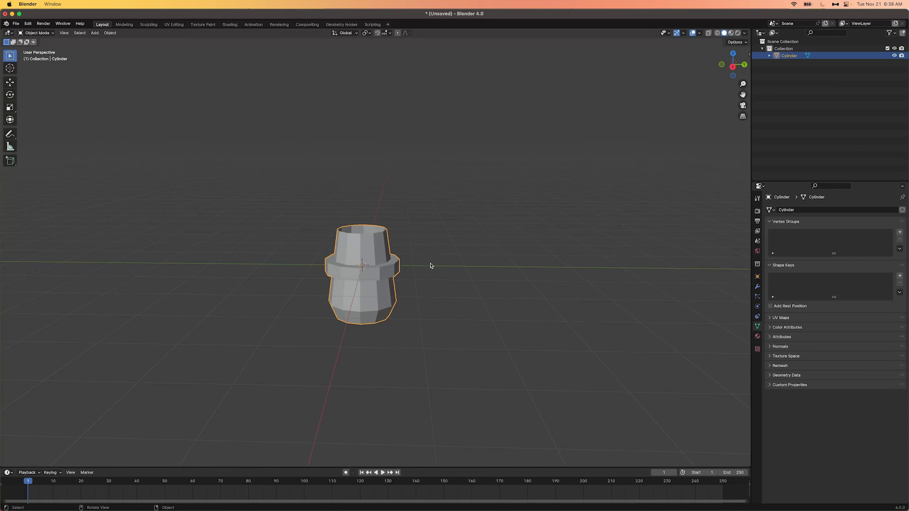
click(757, 288)
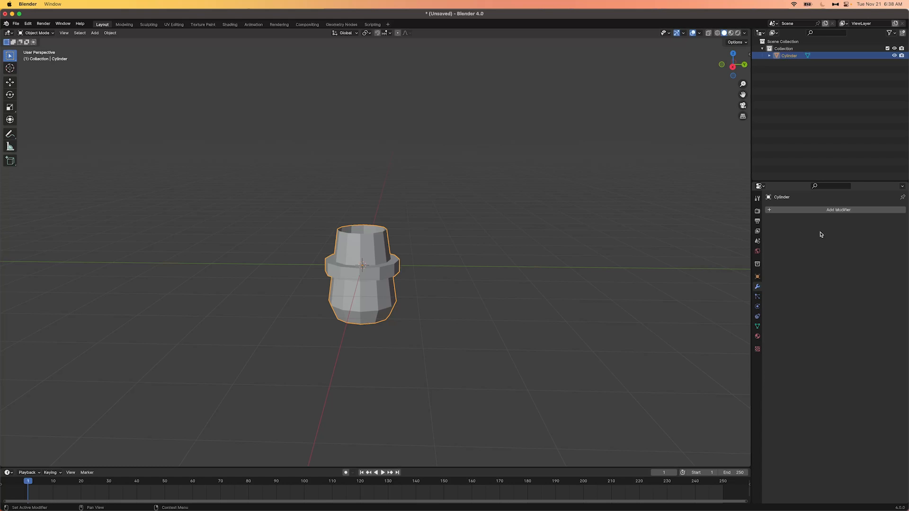
click(833, 216)
text(solid)
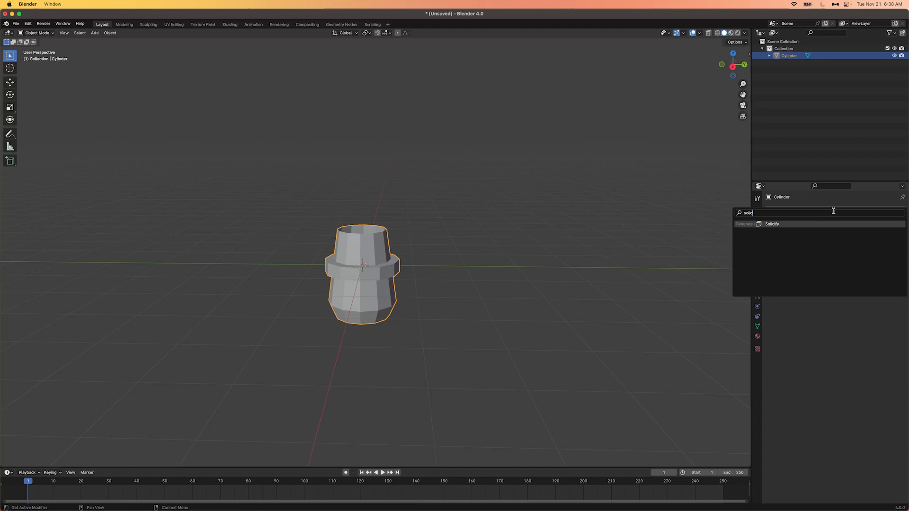
key(Return)
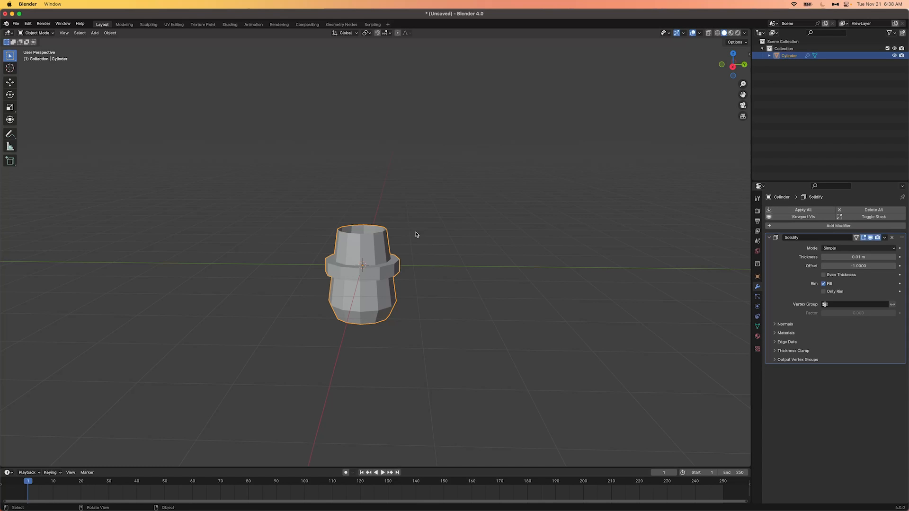
Set the Solidify thickness to 0.15 m and enable Even Thickness
middle_drag(416, 234, 545, 222)
scroll(385, 295, up, 5)
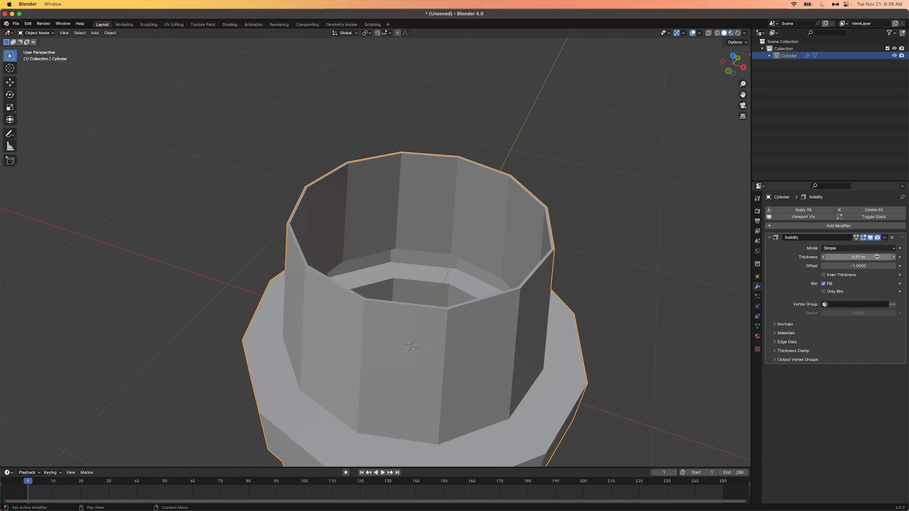
drag(861, 257, 859, 257)
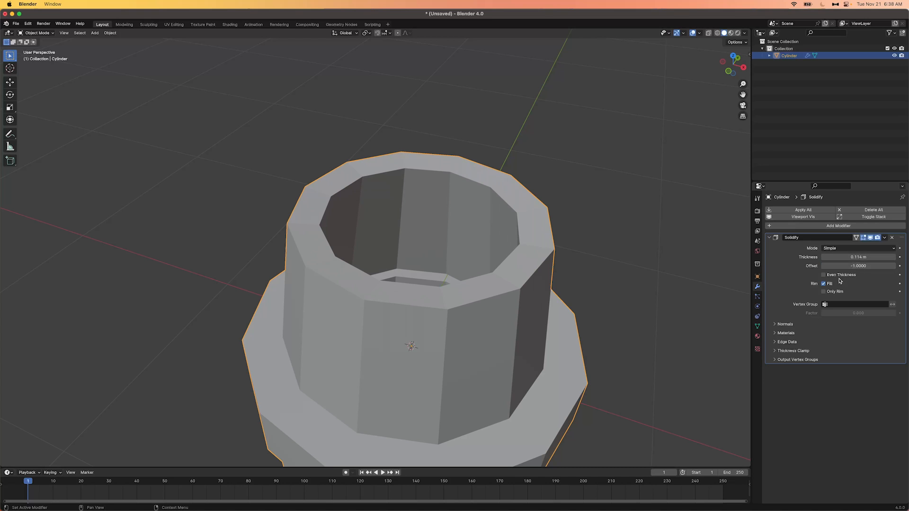
click(841, 276)
middle_drag(624, 248, 499, 223)
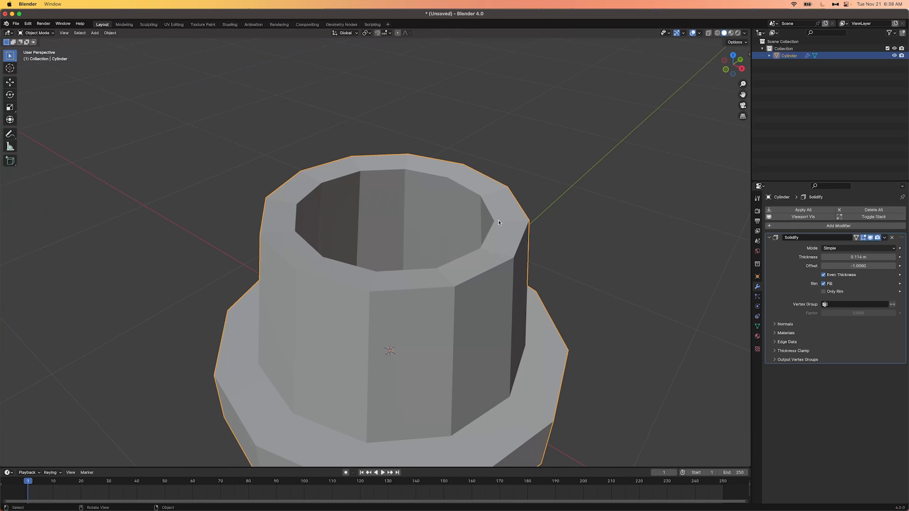
drag(858, 257, 863, 257)
middle_drag(630, 265, 665, 271)
drag(858, 258, 865, 258)
middle_drag(718, 273, 334, 223)
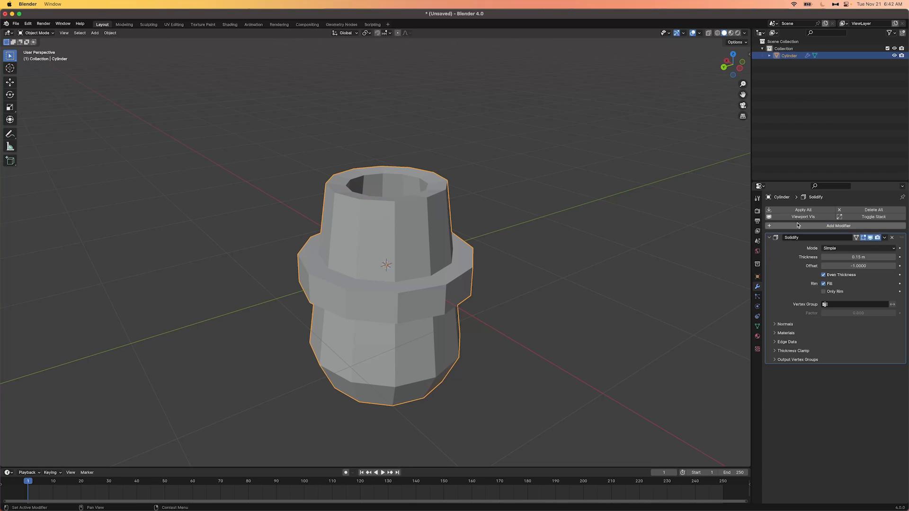
Add a Bevel modifier after Solidify and set its limit method to Weight
click(799, 225)
text(bevel)
key(Return)
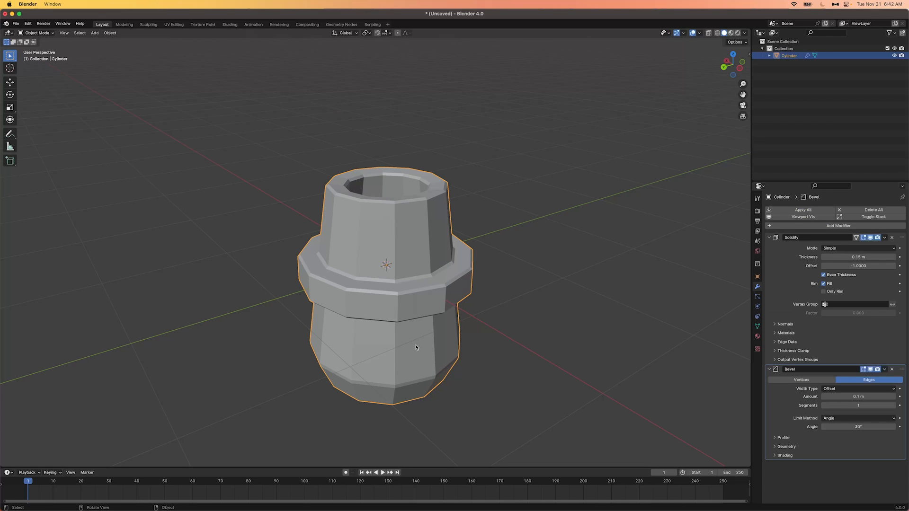
middle_drag(418, 347, 475, 346)
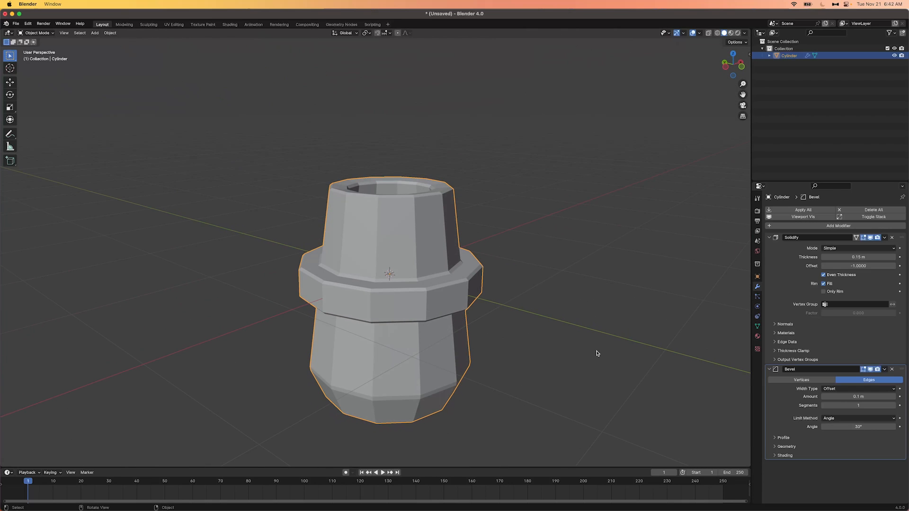
click(840, 420)
click(843, 444)
Select the edge loop around the top rim in Edit Mode and give it an edge bevel weight of 1.000
middle_drag(421, 265, 437, 261)
key(Tab)
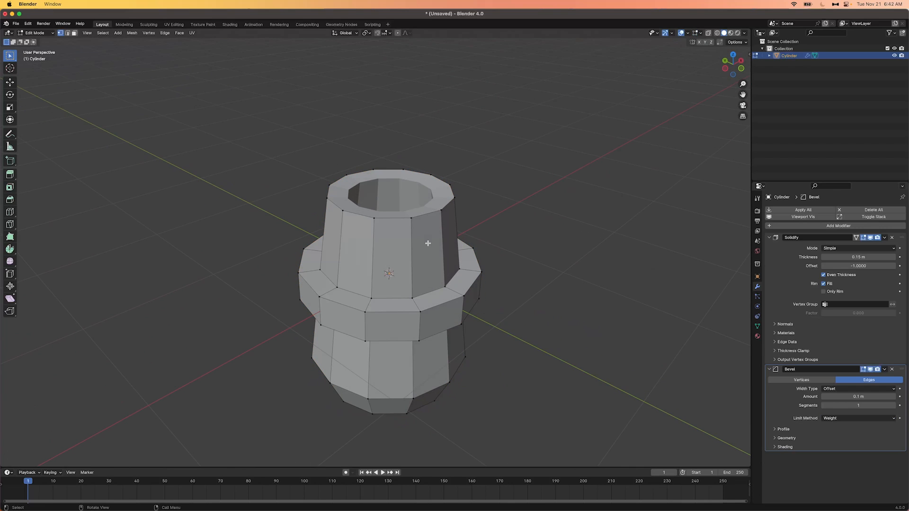
alt+click(425, 213)
key(super+e)
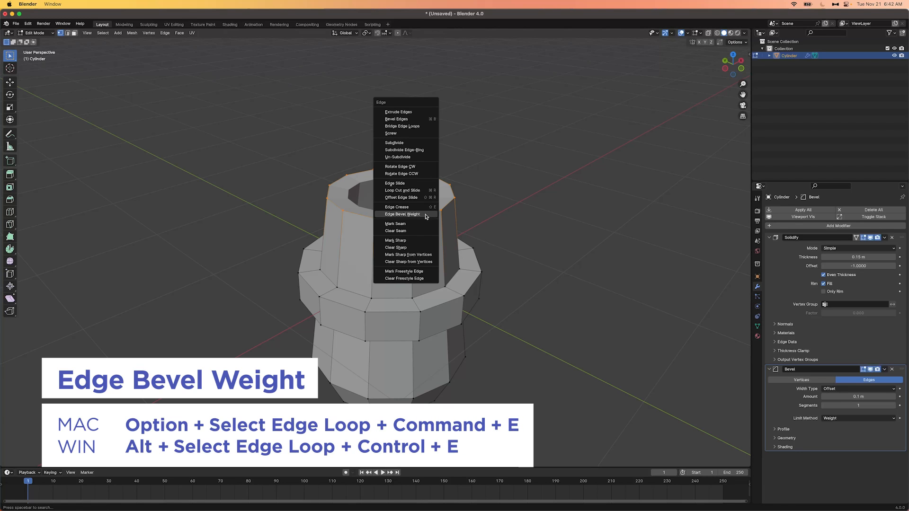
click(426, 215)
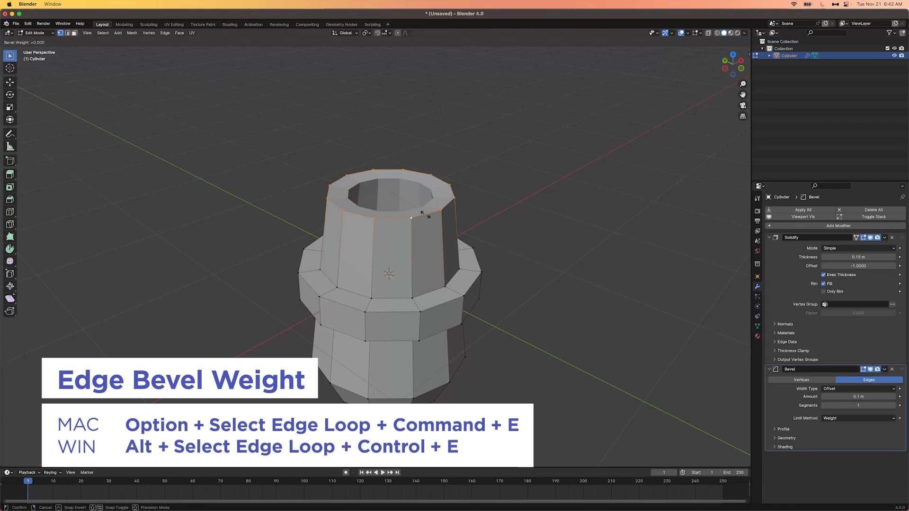
click(553, 266)
middle_drag(552, 263, 412, 229)
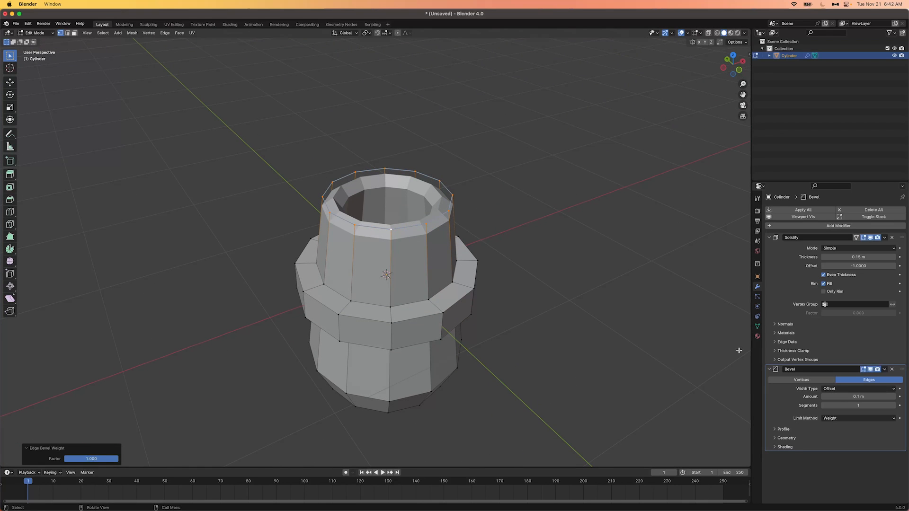
Set the Bevel modifier to 4 segments with an amount of 0.08 m
click(894, 406)
click(894, 405)
click(894, 406)
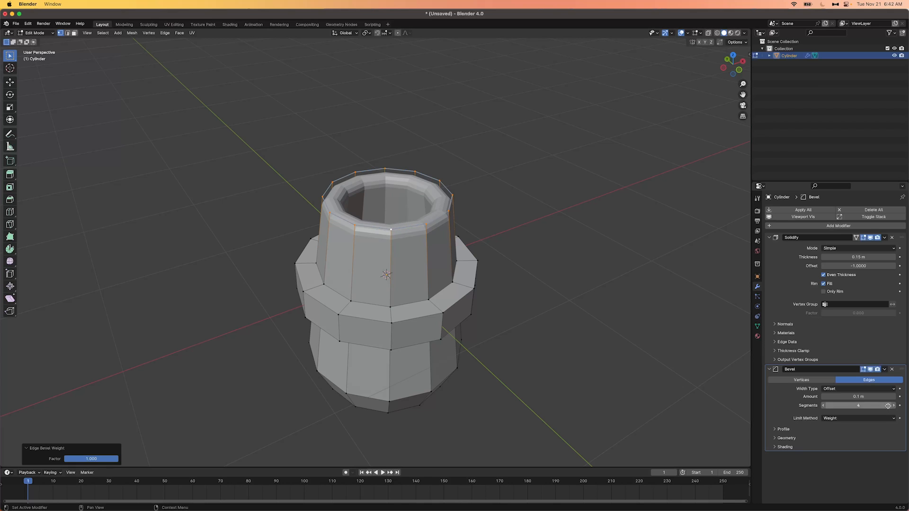
drag(859, 396, 866, 397)
scroll(570, 334, down, 4)
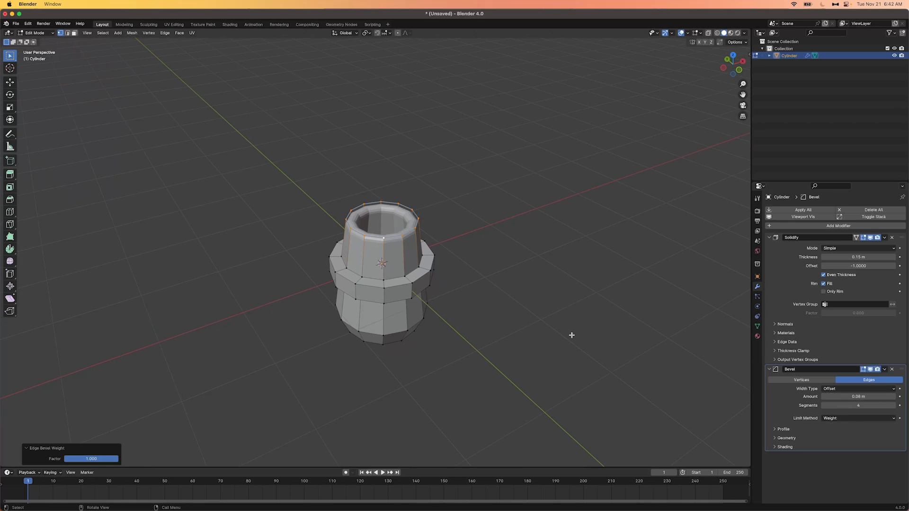
Return to Object Mode and add a Subdivision Surface modifier with a viewport level of 2
key(Tab)
middle_drag(569, 334, 478, 307)
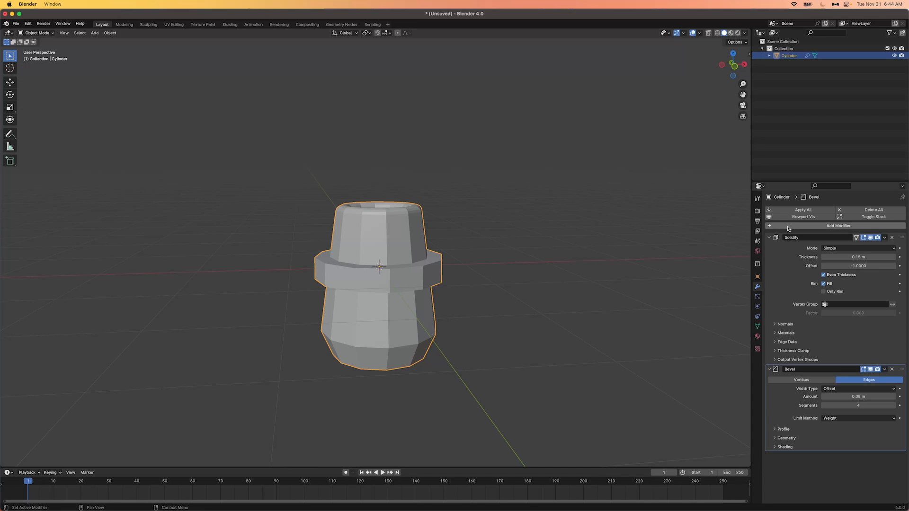
click(787, 226)
text(subd)
key(Return)
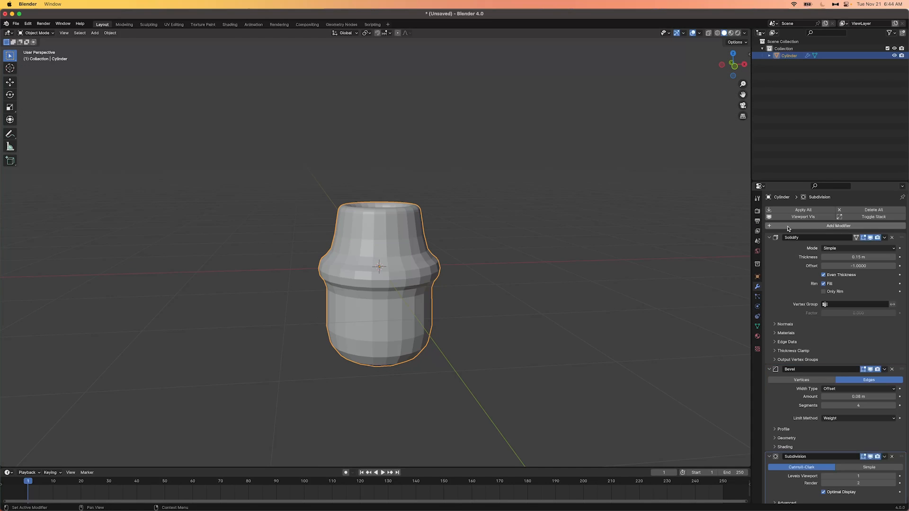
click(893, 477)
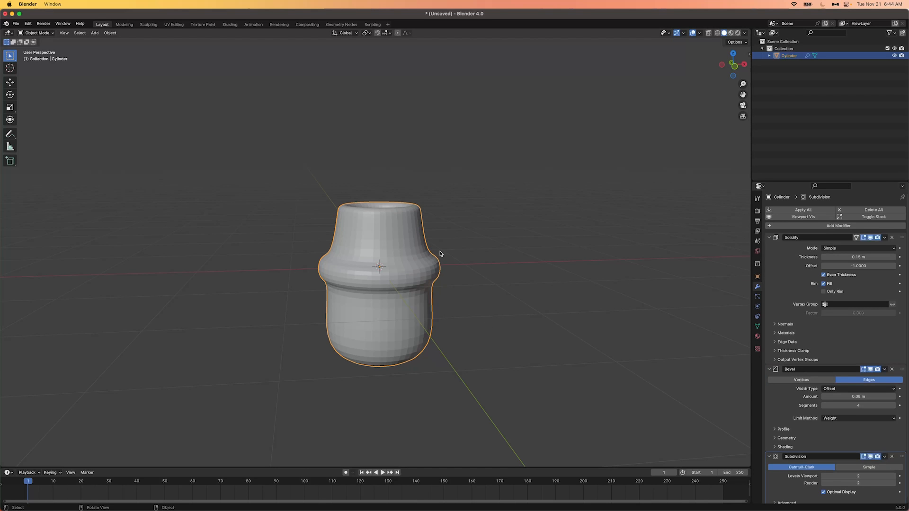
middle_drag(420, 272, 356, 285)
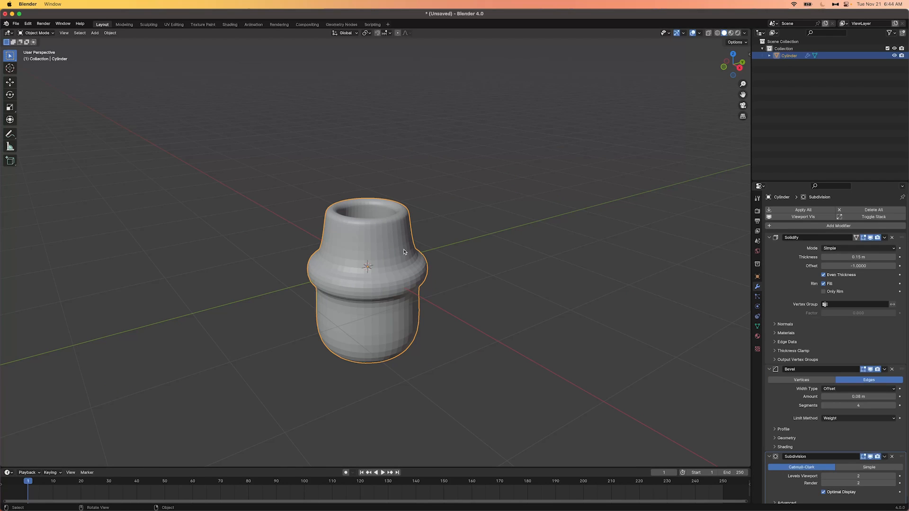
Select the edge loops just above and below the raised band in Edit Mode and give them an edge crease of 1.000
key(Tab)
scroll(371, 264, up, 5)
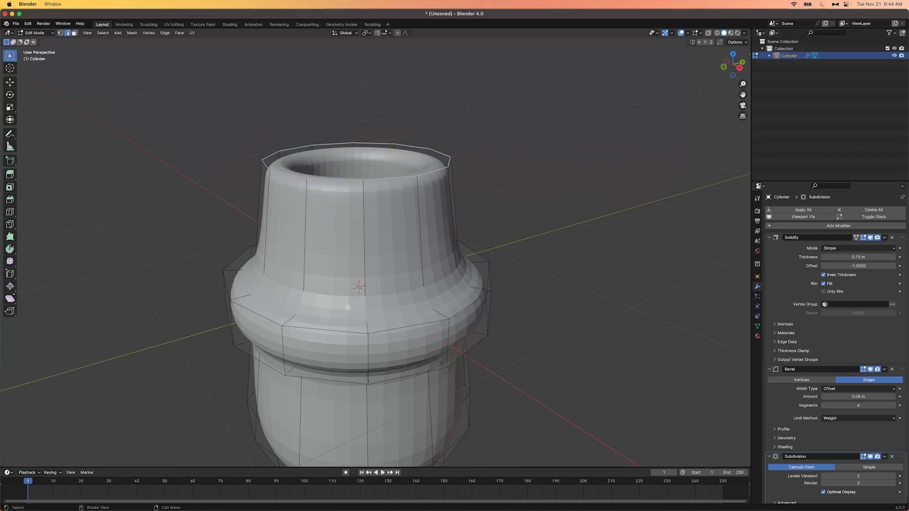
key(z)
click(325, 306)
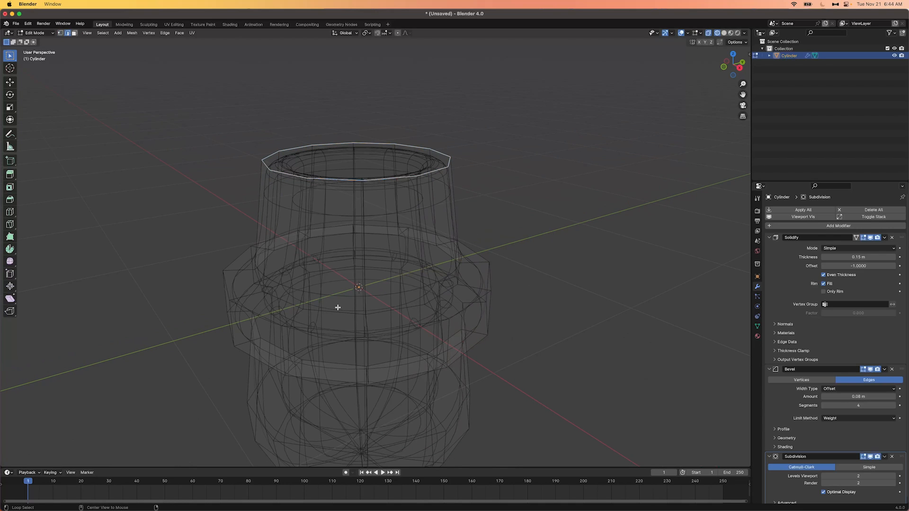
alt+click(336, 309)
middle_drag(335, 310, 381, 232)
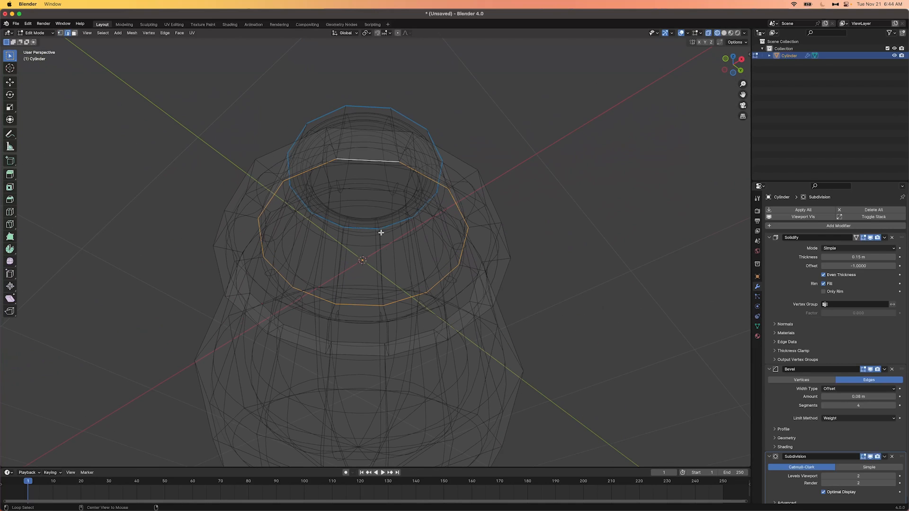
alt+shift+click(370, 190)
middle_drag(409, 174, 394, 240)
key(shift+e)
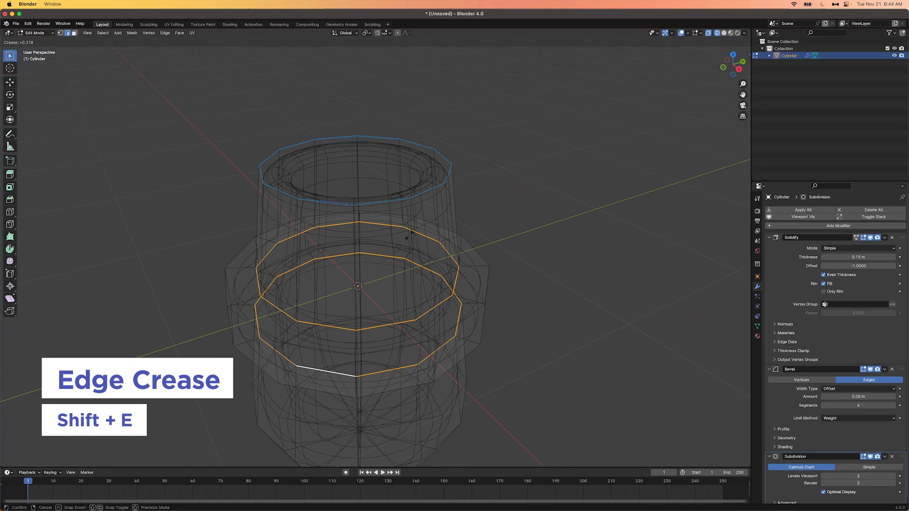
click(518, 189)
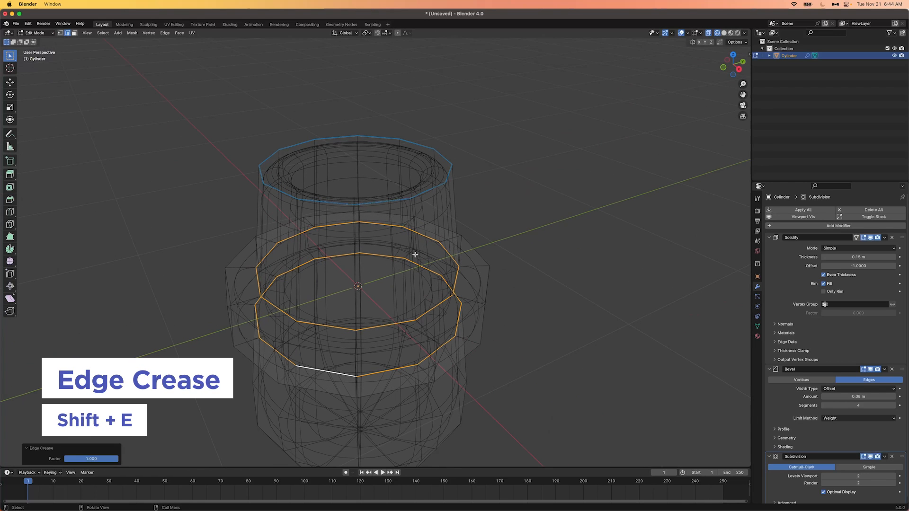
key(z)
click(450, 260)
scroll(433, 338, down, 3)
key(Tab)
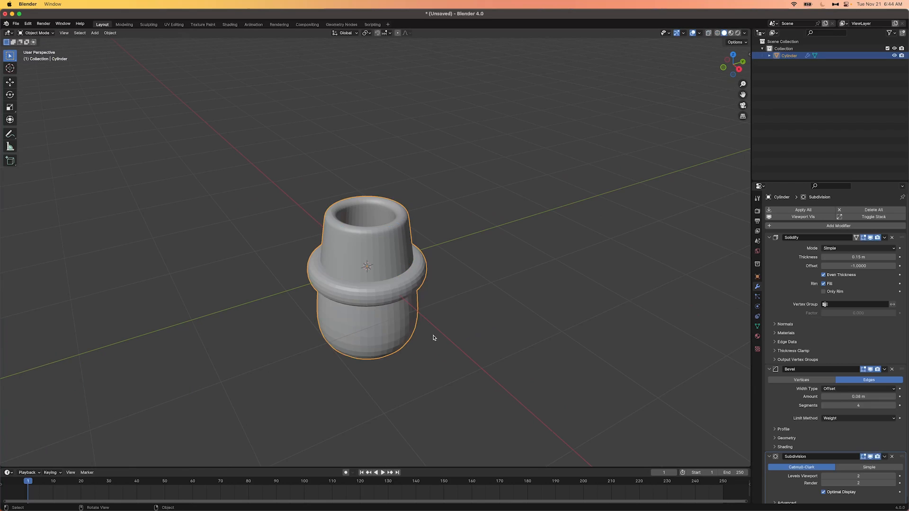
Lower the center vertex of the vessel's underside about 0.02 m along Z in front view
middle_drag(433, 337, 487, 311)
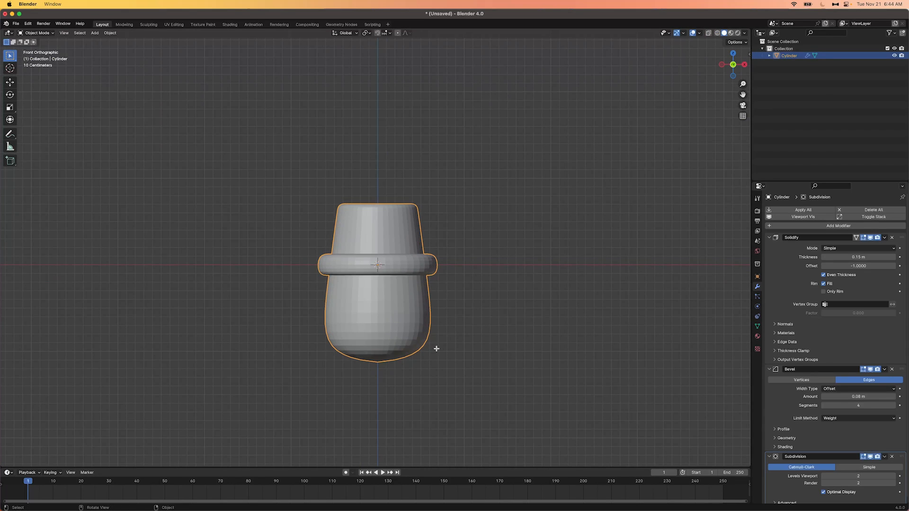
key(Tab)
click(376, 366)
key(g)
key(z)
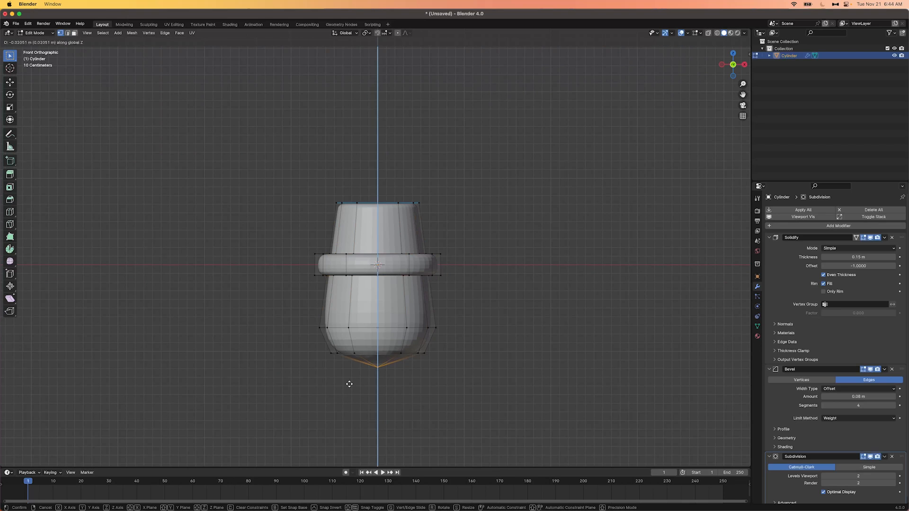
click(349, 383)
Select the lowest ring of vertices through the wireframe and shift it slightly down along Z
key(z)
click(432, 334)
drag(298, 340, 468, 356)
key(g)
key(z)
click(468, 359)
key(z)
click(525, 333)
key(Tab)
scroll(543, 318, down, 3)
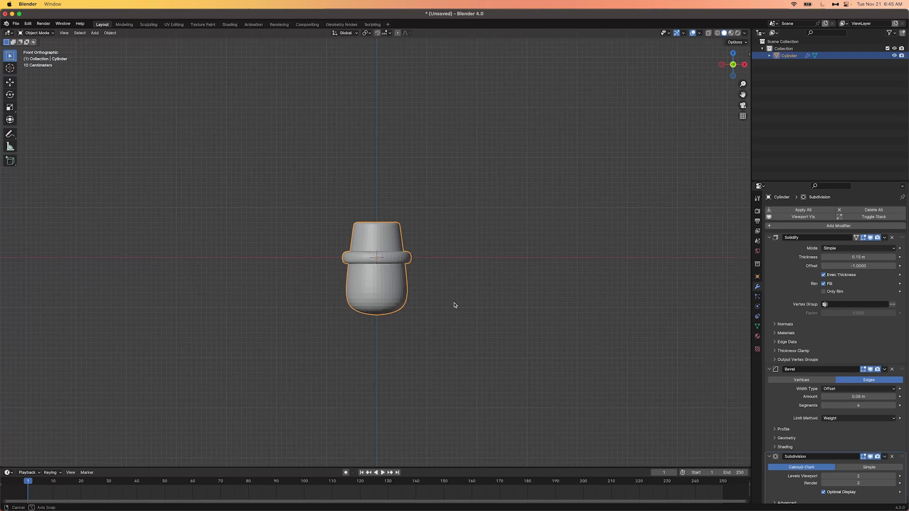
Select the vertices at the vessel's base in wireframe and move them farther down along Z to deepen the body
key(Tab)
key(g)
key(z)
click(495, 280)
key(z)
drag(330, 311, 428, 327)
key(Tab)
key(z)
middle_drag(456, 302, 418, 285)
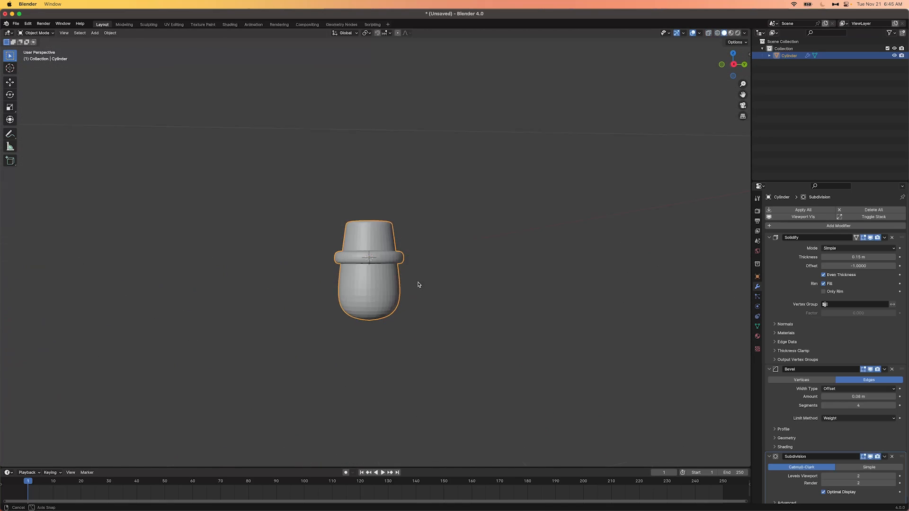
Raise the vessel's top rim vertices along Z to lengthen the neck
key(Tab)
key(z)
key(g)
key(z)
click(440, 218)
key(z)
key(Tab)
scroll(471, 251, up, 3)
Add a single centered loop cut around the raised band and scale it outward by about 1.03
key(Tab)
key(ctrl+r)
click(415, 261)
key(s)
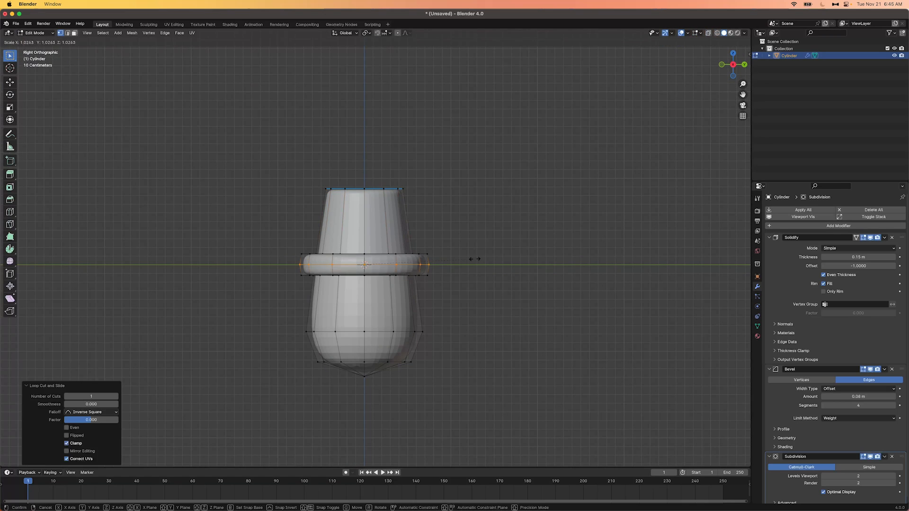
click(474, 259)
key(Tab)
scroll(475, 259, down, 3)
middle_drag(474, 259, 397, 291)
click(378, 285)
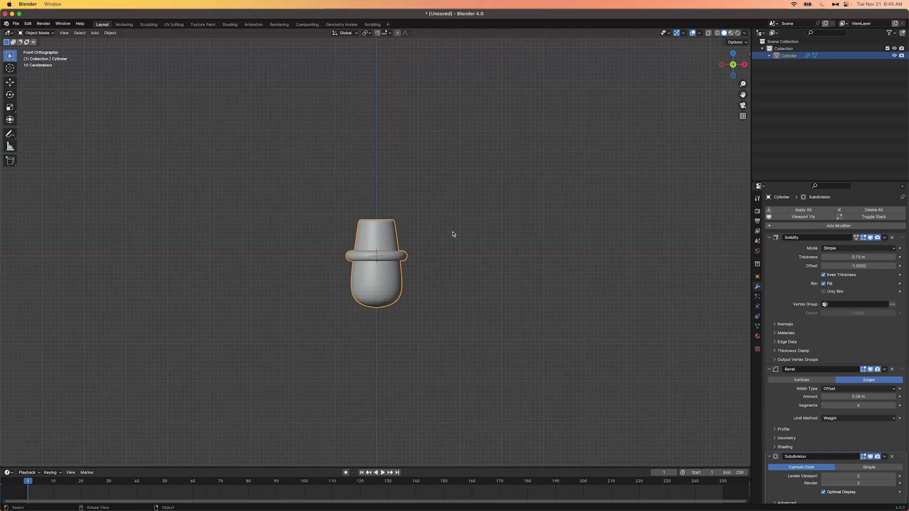
Add a UV sphere with 16 segments and 10 rings to the vessel's mesh in Edit Mode
key(Tab)
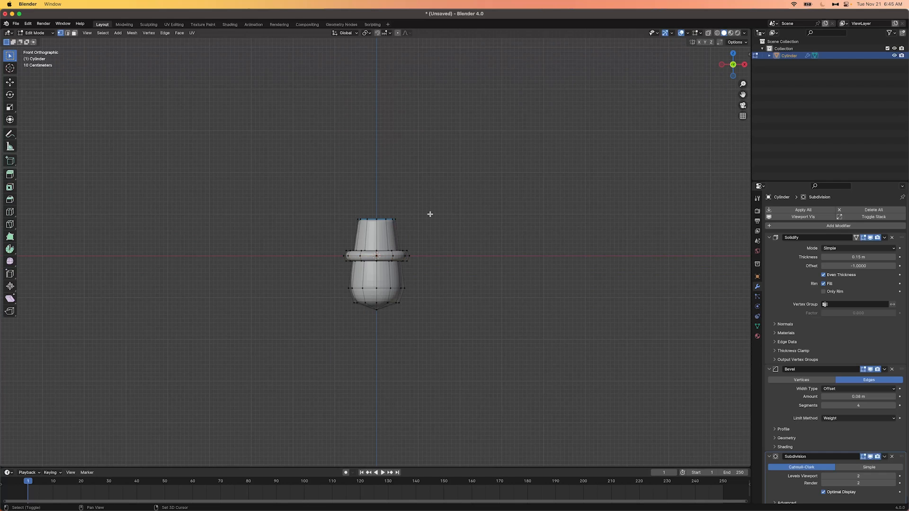
key(shift+a)
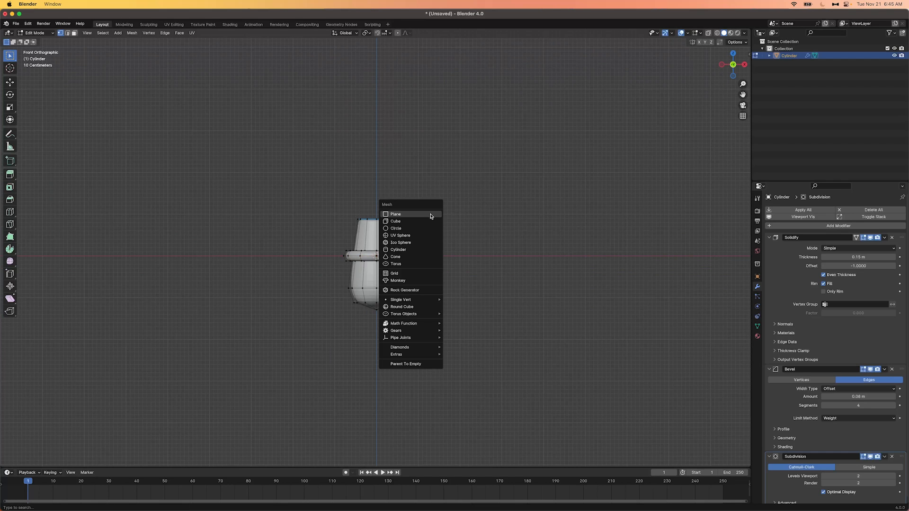
click(419, 238)
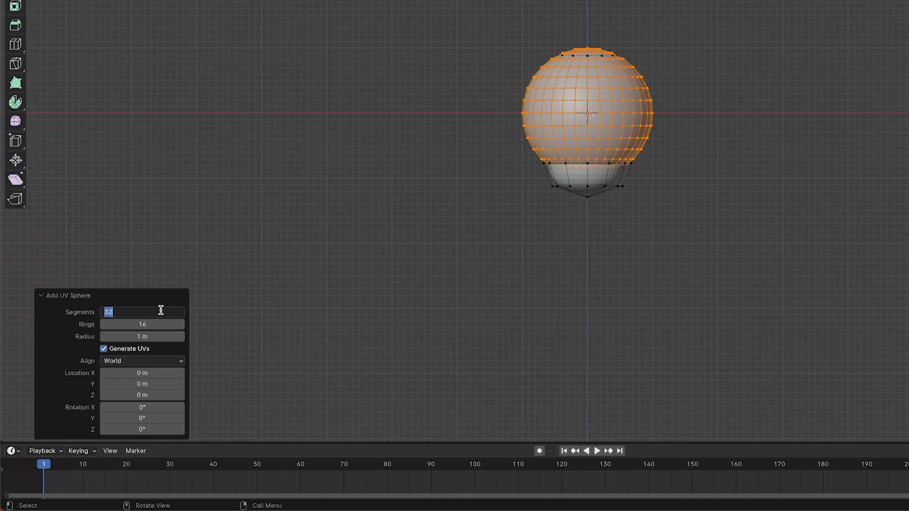
key(Tab)
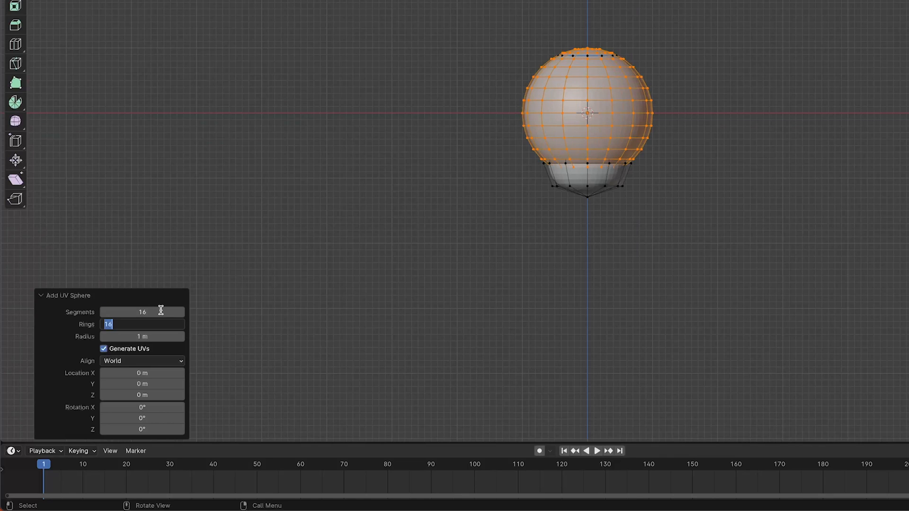
text(12)
key(Return)
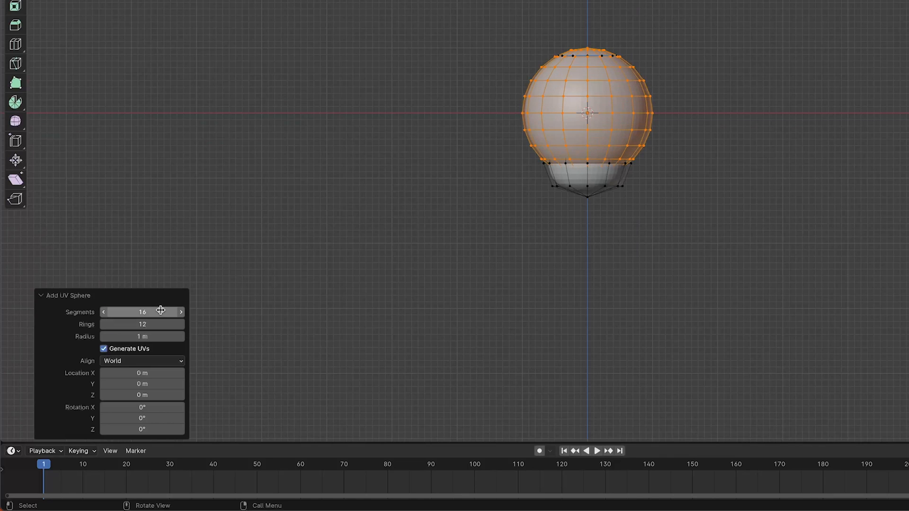
click(150, 314)
key(Return)
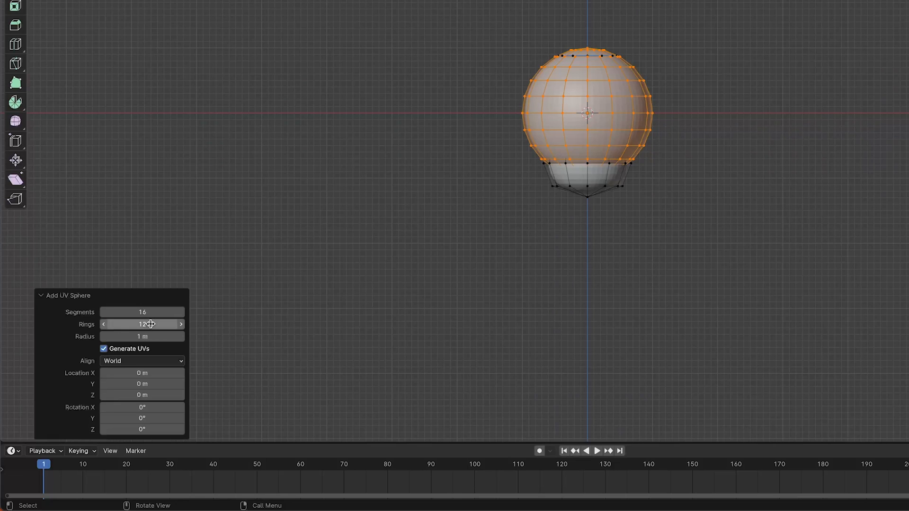
click(152, 324)
text(10)
key(Return)
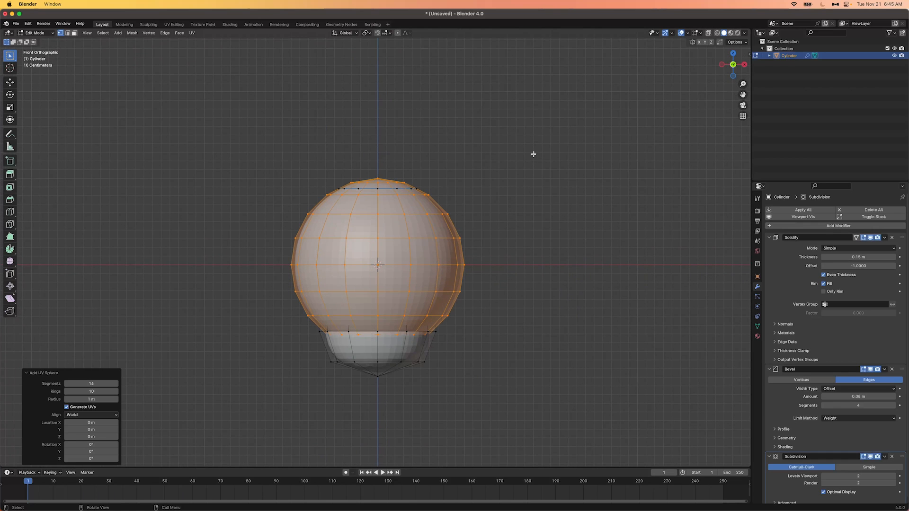
Scale the new sphere by 0.304 and again by 0.546, showing the mesh in wireframe
key(s)
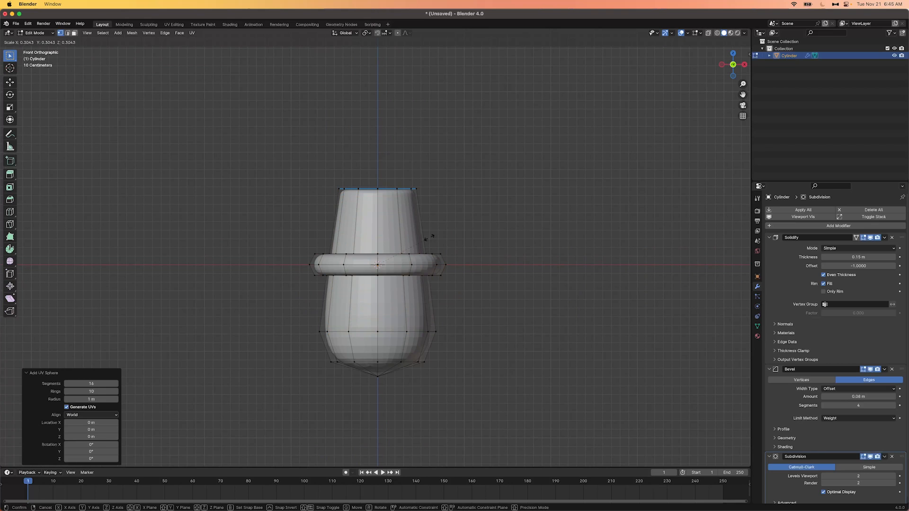
click(429, 236)
key(shift+z)
key(s)
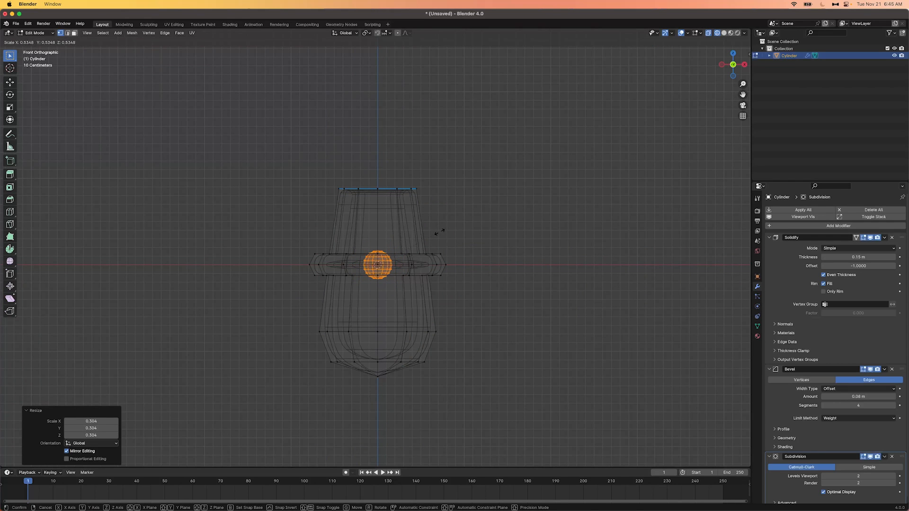
click(439, 229)
Move the small sphere 1.296 m down along Z to the tip of the vessel's underside
key(g)
key(z)
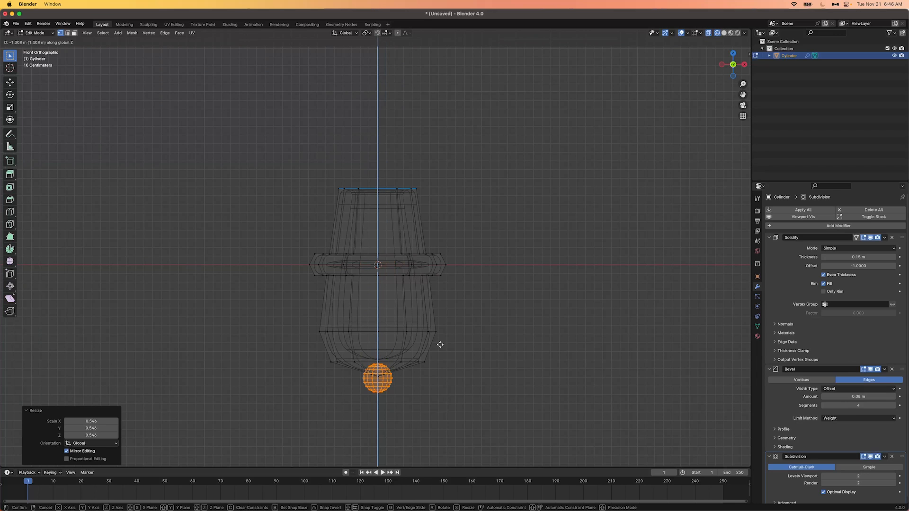
click(440, 347)
Enlarge the sphere slightly and lower it another 0.074 m along Z, returning to solid shading
key(s)
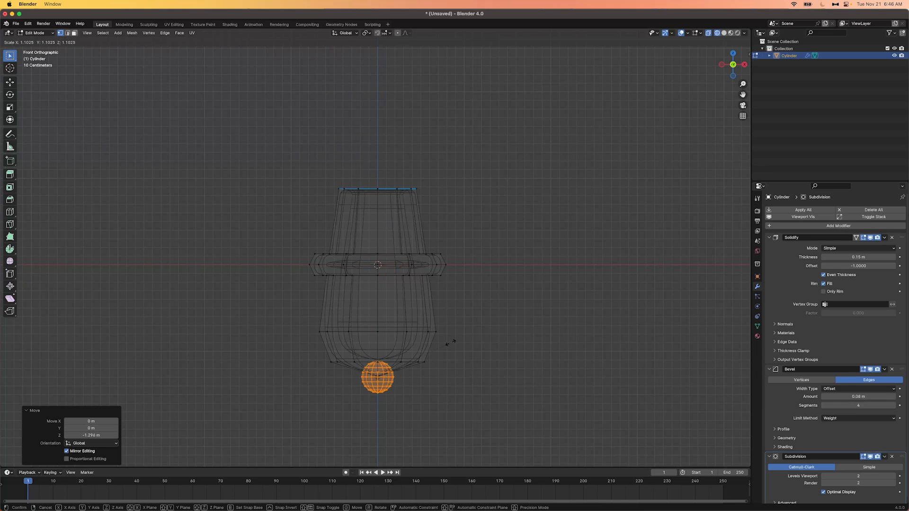
click(461, 337)
key(g)
key(z)
click(462, 345)
scroll(424, 383, up, 3)
shift+middle_drag(419, 360, 403, 169)
key(z)
click(434, 284)
scroll(433, 279, down, 3)
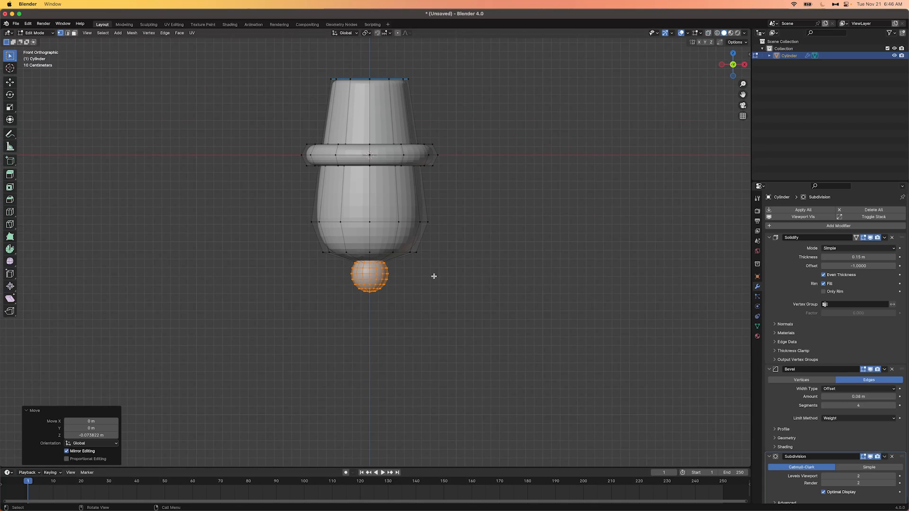
Scale the sphere by 0.814 and raise it about 0.05 m along Z against the vessel's bottom
key(s)
click(439, 228)
key(g)
key(z)
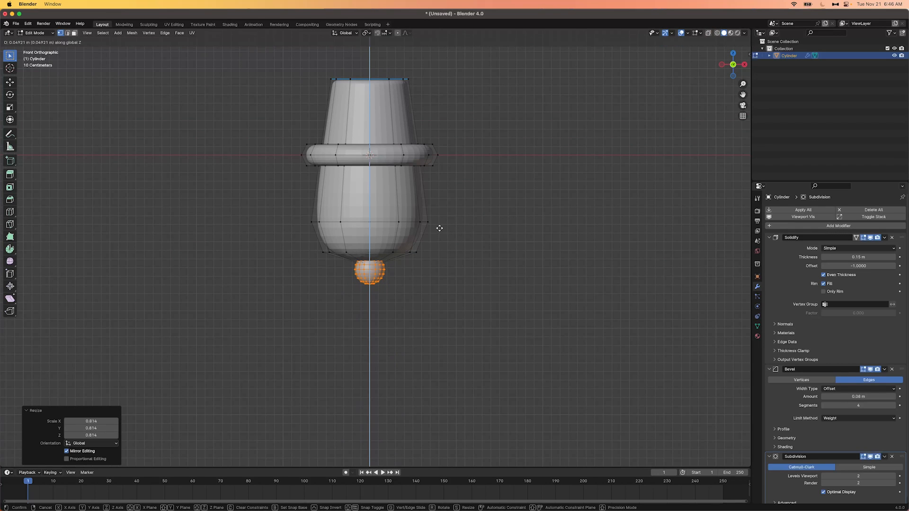
click(439, 228)
scroll(439, 228, down, 3)
key(Tab)
middle_drag(438, 228, 364, 231)
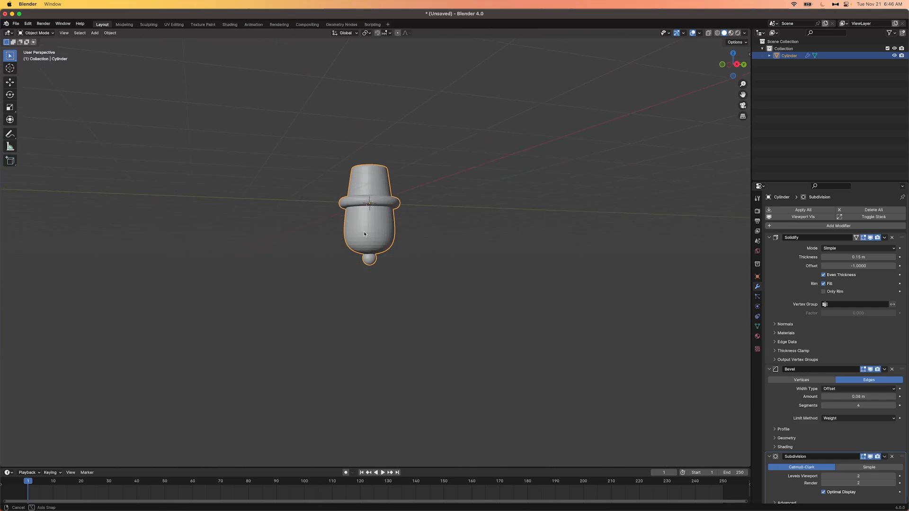
Scale the bottom sphere up by a factor of 1.148 in Edit Mode
key(Tab)
key(s)
click(477, 231)
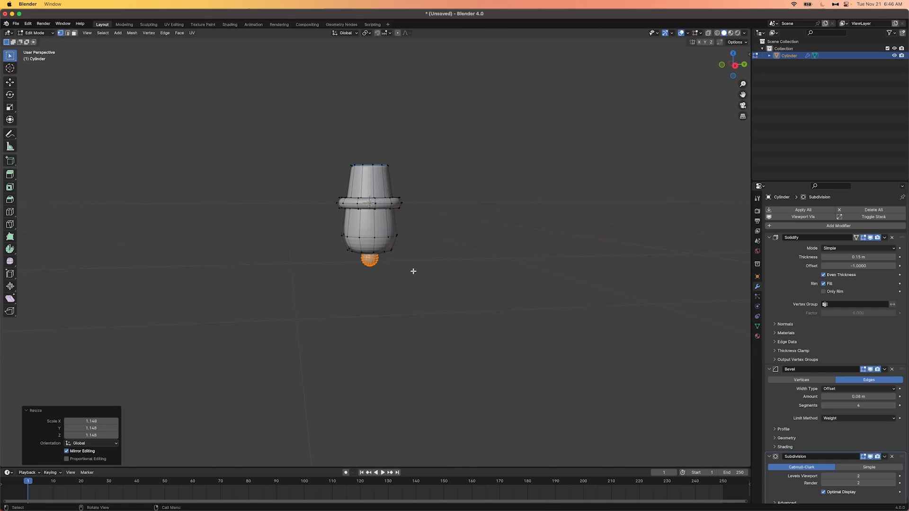
Select all linked vertices of the bottom sphere starting from one vertex, and return to Object Mode
click(376, 270)
scroll(370, 267, up, 4)
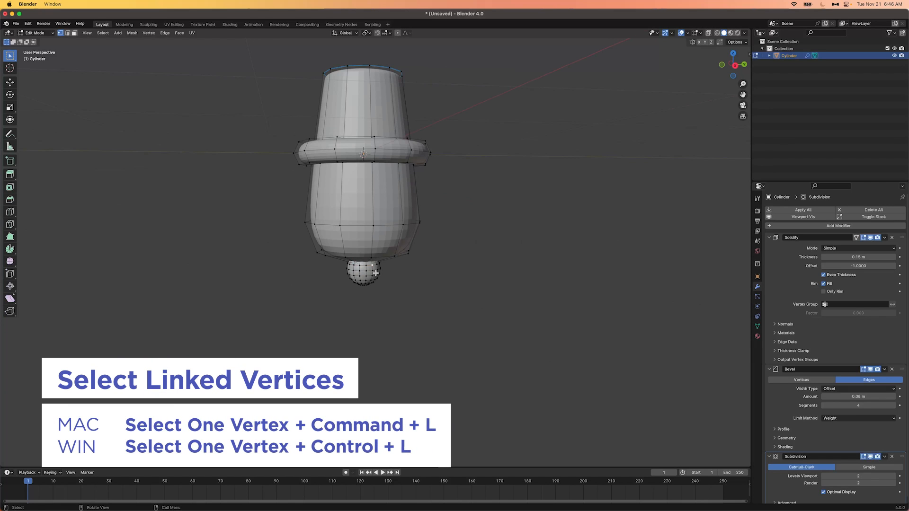
key(ctrl+l)
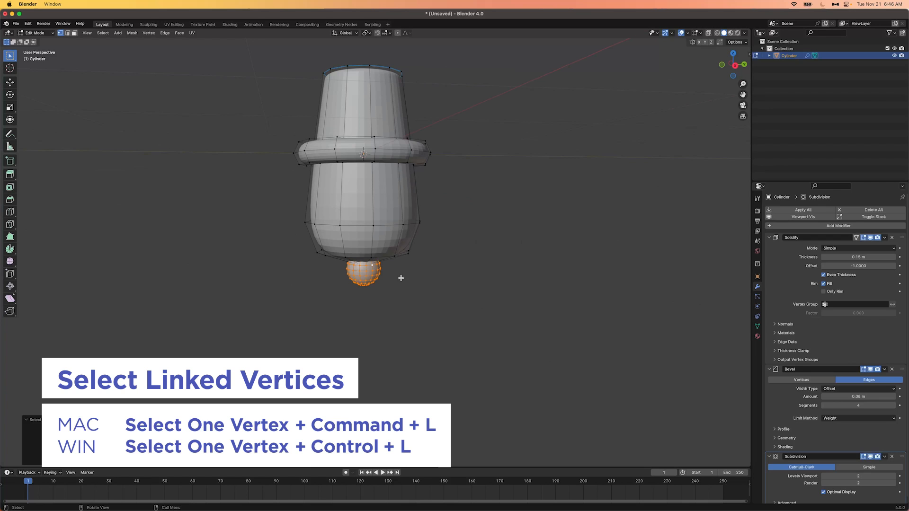
mouse_move(388, 286)
middle_down()
mouse_move(375, 290)
mouse_move(387, 293)
middle_up()
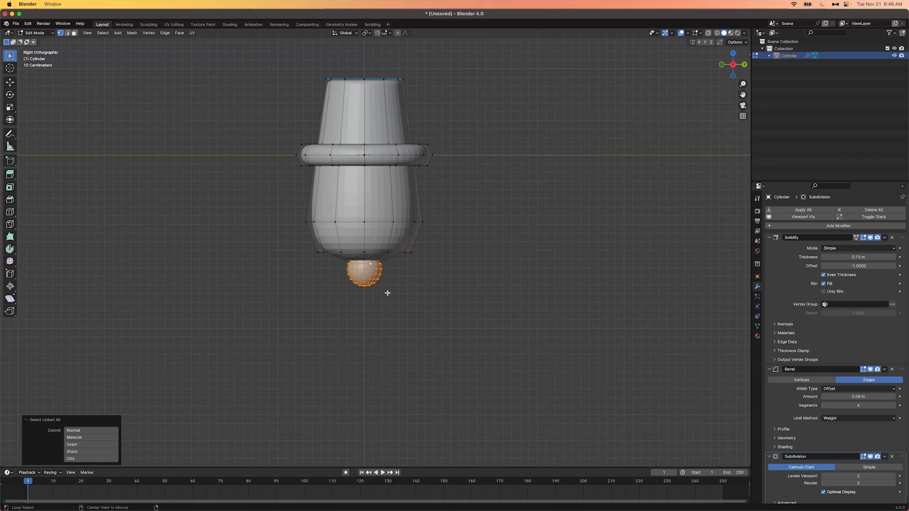
key(Tab)
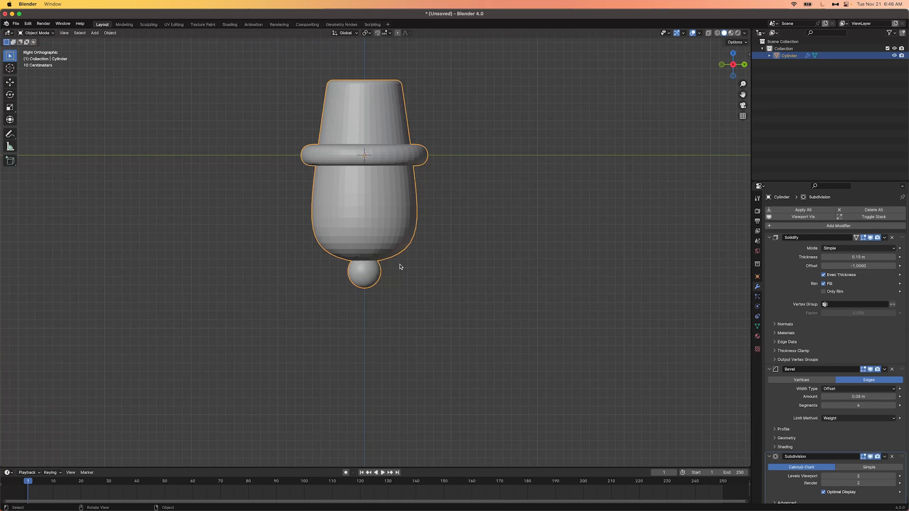
Apply Shade Auto Smooth to the vessel, check the underside and sphere up close, and reselect the object
scroll(400, 263, down, 3)
middle_drag(400, 264, 401, 228)
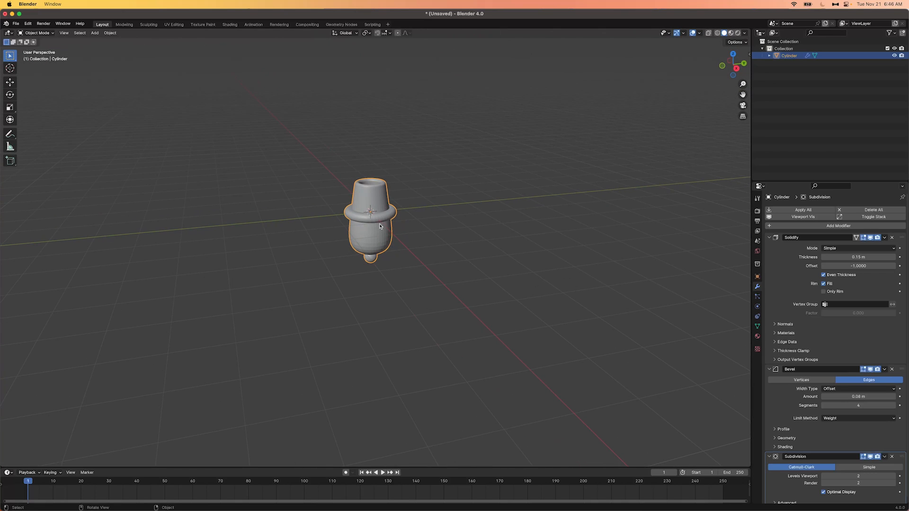
right_click(380, 223)
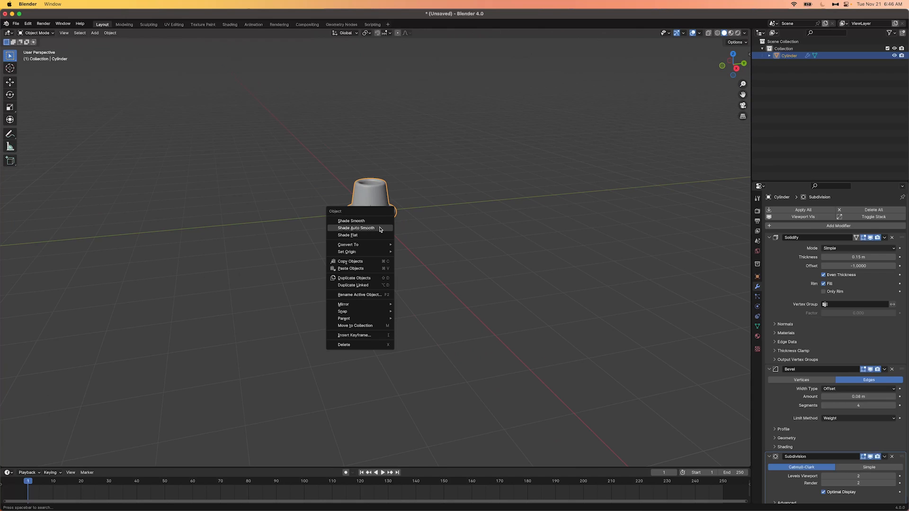
click(379, 228)
click(432, 255)
scroll(388, 236, up, 6)
middle_drag(388, 236, 423, 213)
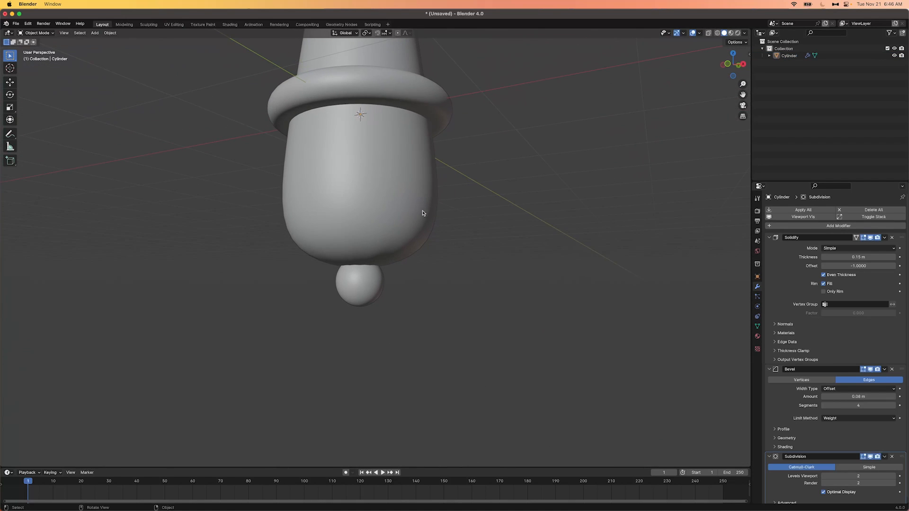
middle_drag(381, 255, 383, 255)
click(383, 253)
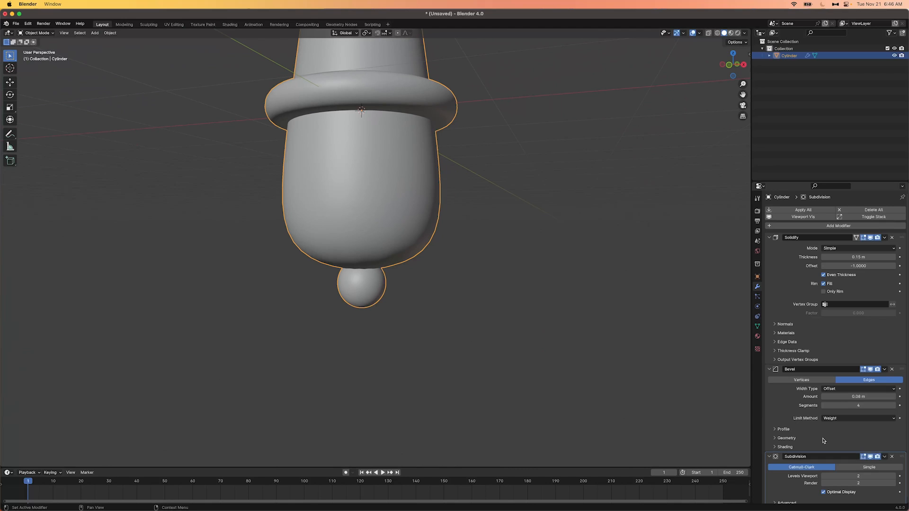
Raise the vessel's Subdivision viewport level to 3
click(894, 476)
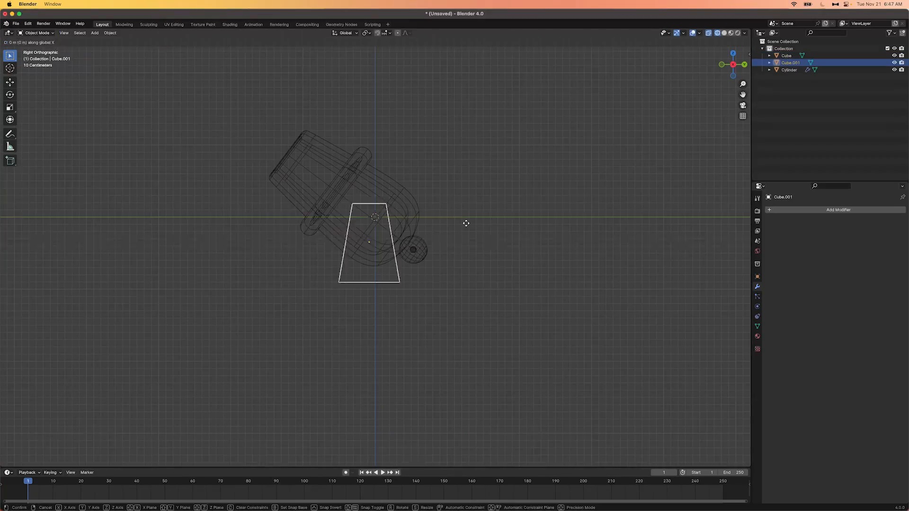
Duplicate the tapered leg block to form the third leg, and display the object transform values
key(Tab)
key(shift+d)
key(n)
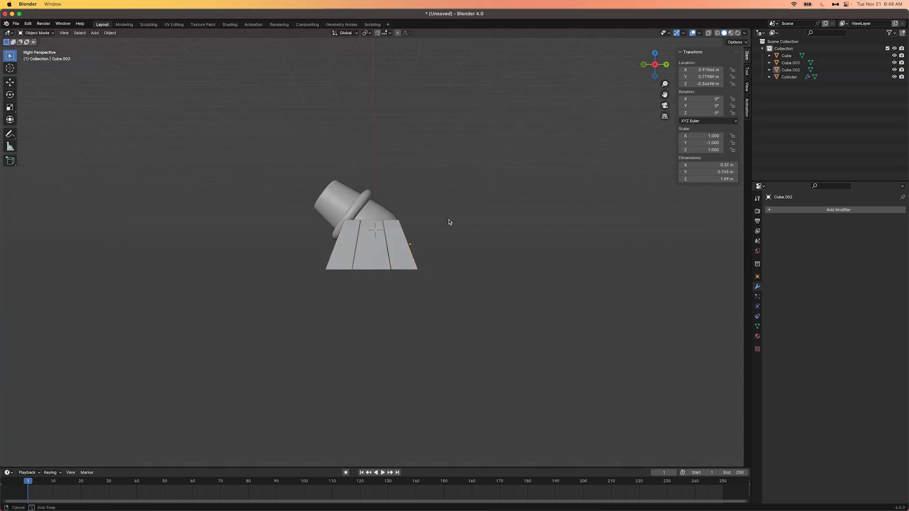
Adjust the third leg block's mesh in Edit Mode, and apply the object's transforms in Object Mode
key(Tab)
click(410, 223)
key(Tab)
key(ctrl+a)
click(425, 242)
Add Bevel and Subdivision modifiers to the third leg block, with a bevel amount of about 0.118 m and 5 segments
click(838, 209)
click(838, 226)
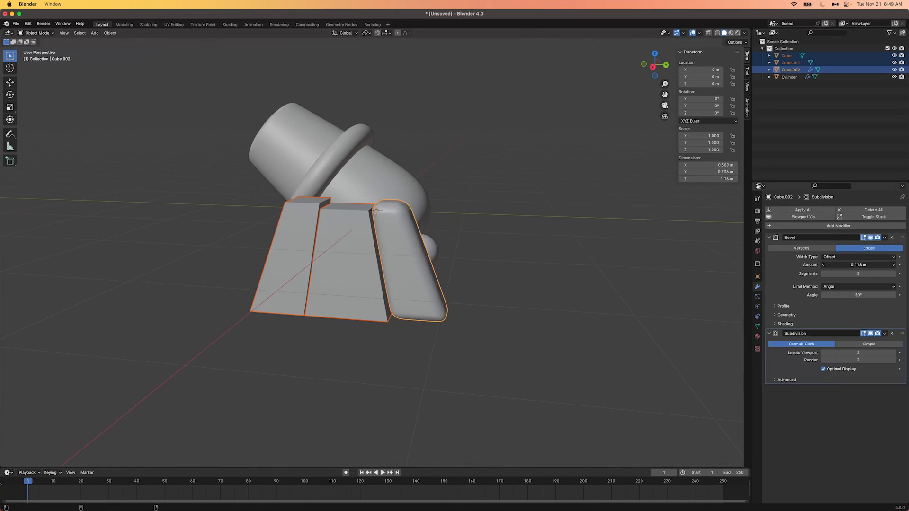
click(838, 226)
Rotate the leg geometry in Edit Mode, working in the front wireframe view, and return to Object Mode with solid shading
key(KP_1)
key(Tab)
key(shift+z)
key(r)
click(524, 213)
key(shift+z)
key(Tab)
key(KP_3)
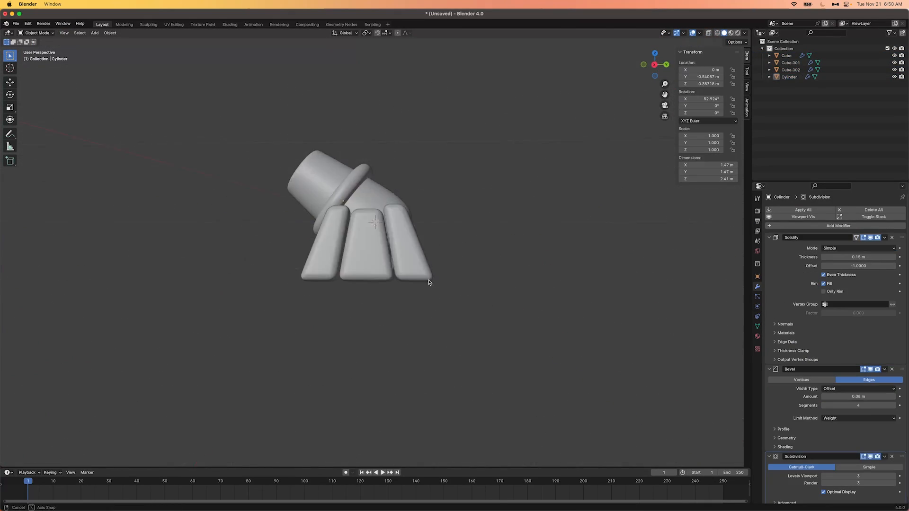
Add a 12-sided cylinder as a wheel, move it over the lower part of the middle leg, and enter Edit Mode
key(shift+a)
key(KP_1)
key(KP_3)
key(g)
click(406, 260)
middle_drag(406, 260, 492, 251)
key(Tab)
key(KP_3)
key(shift+z)
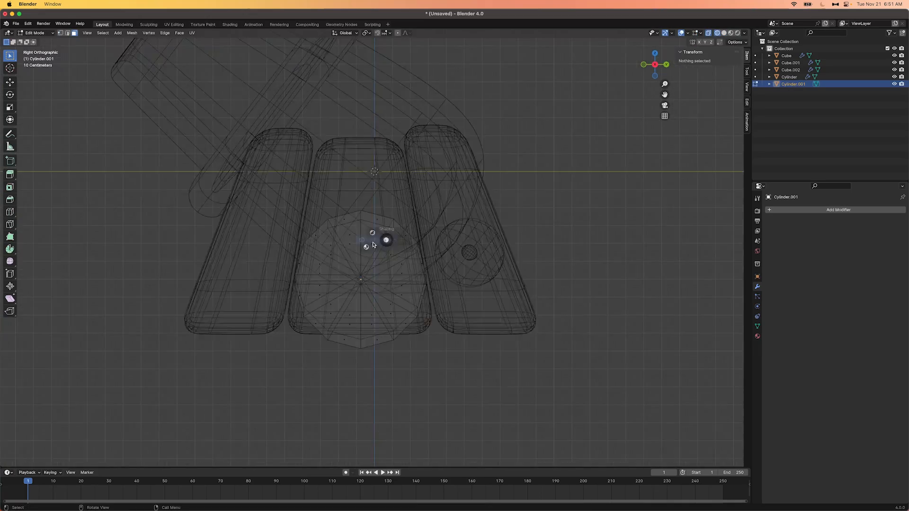
Isolate the wheel cylinder from the other parts and inset its round faces to a small central hub
key(shift+z)
key(shift+h)
key(i)
click(464, 294)
key(2)
key(KP_3)
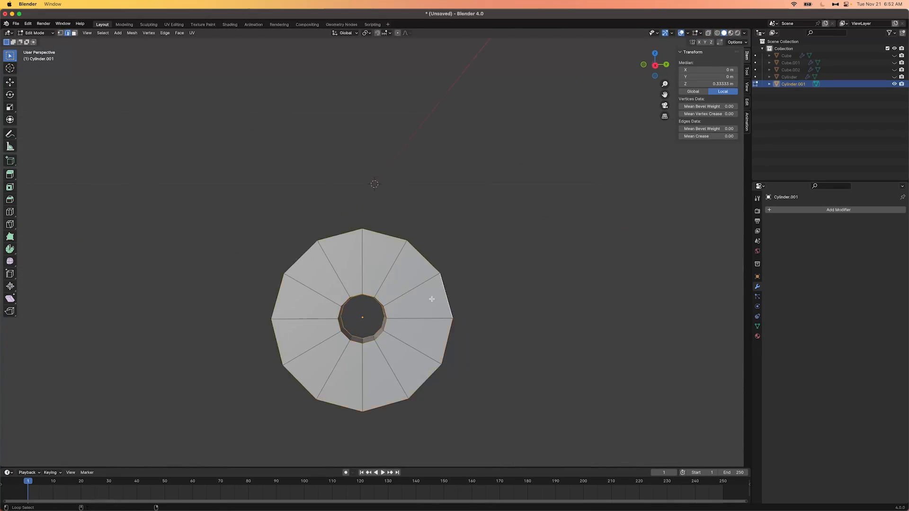
Reveal the hidden cannon parts in Object Mode and apply the wheel's transforms
key(Tab)
key(alt+h)
key(ctrl+a)
middle_drag(497, 305, 501, 284)
scroll(487, 289, down, 3)
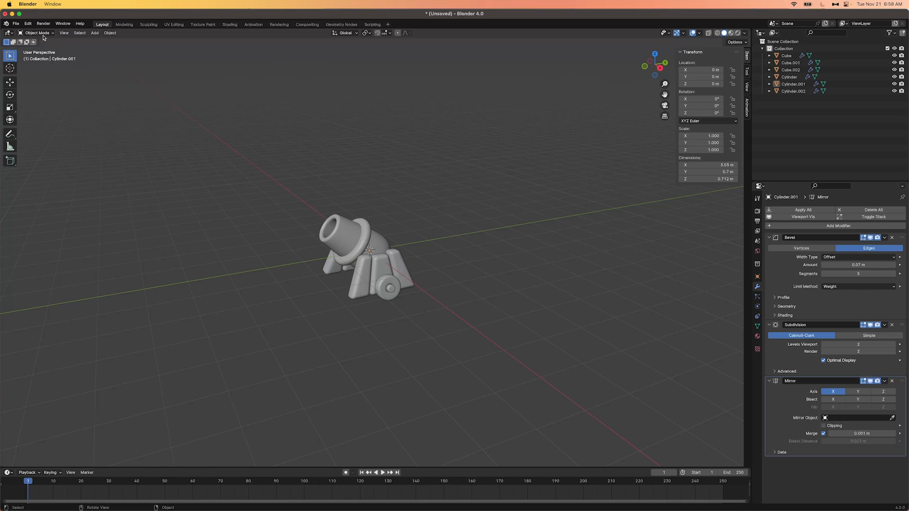
Search the add-on preferences for "node" and enable the Node Wrangler add-on
click(28, 23)
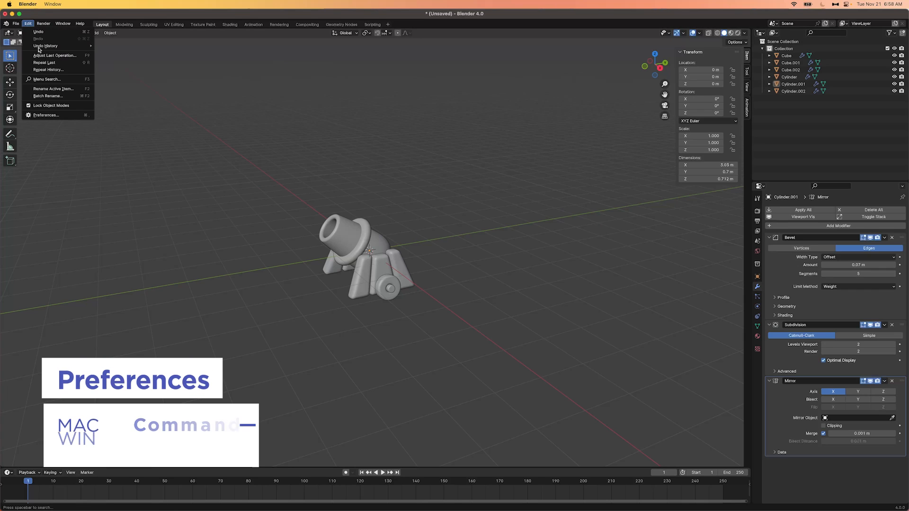
click(55, 115)
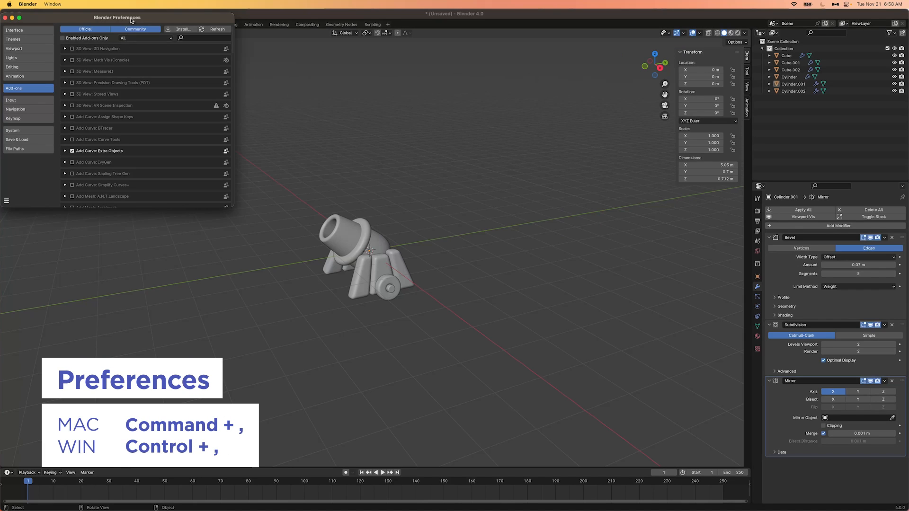
drag(131, 21, 359, 99)
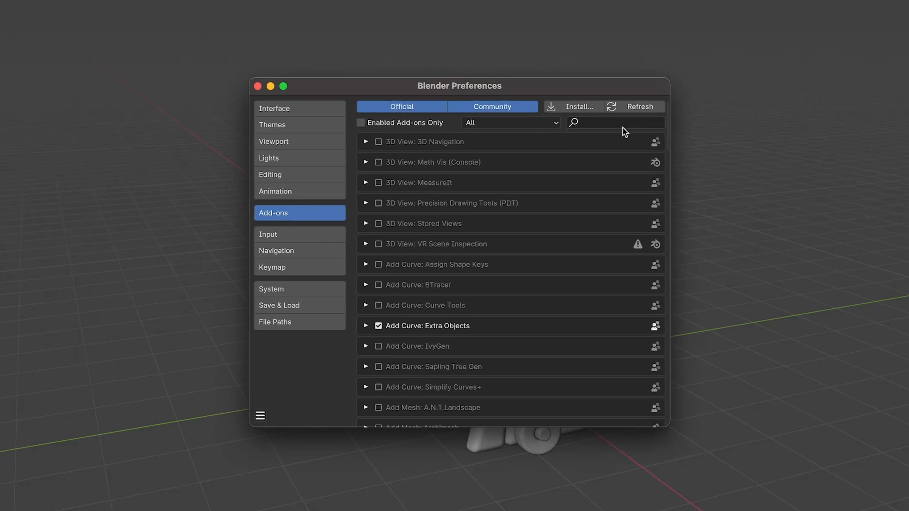
click(437, 116)
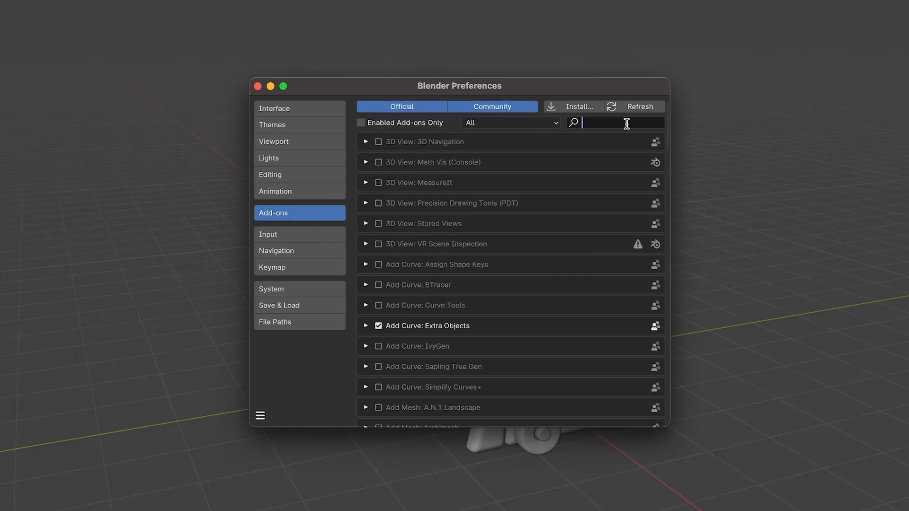
text(node)
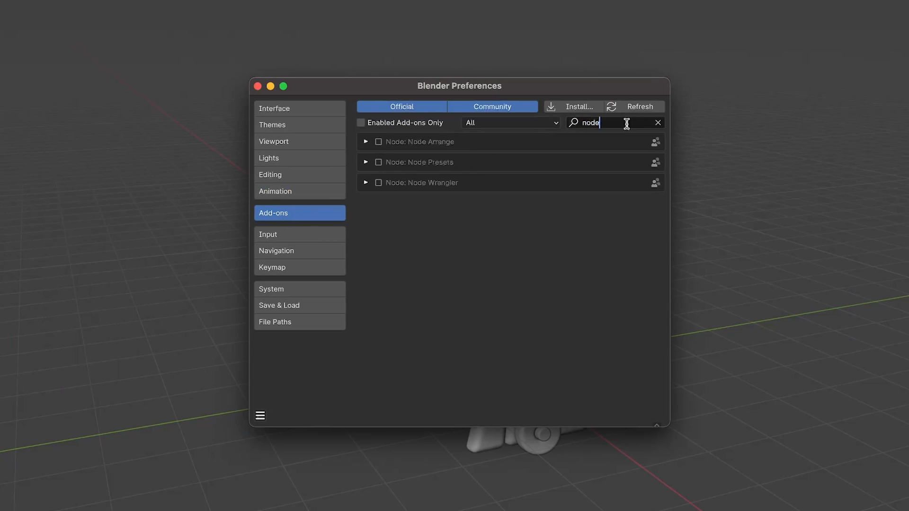
click(379, 183)
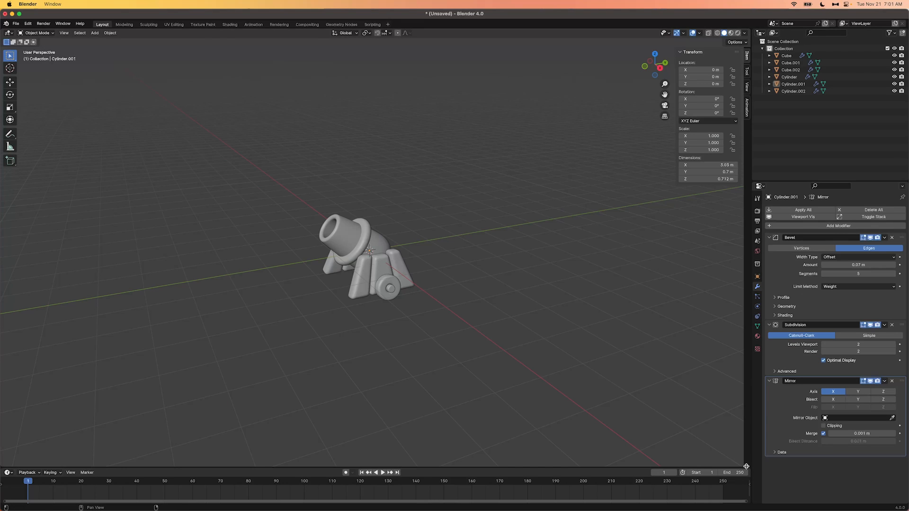
Split the 3D viewport into one large area and two stacked ones, and make the upper stacked area a Shader Editor
drag(747, 465, 418, 412)
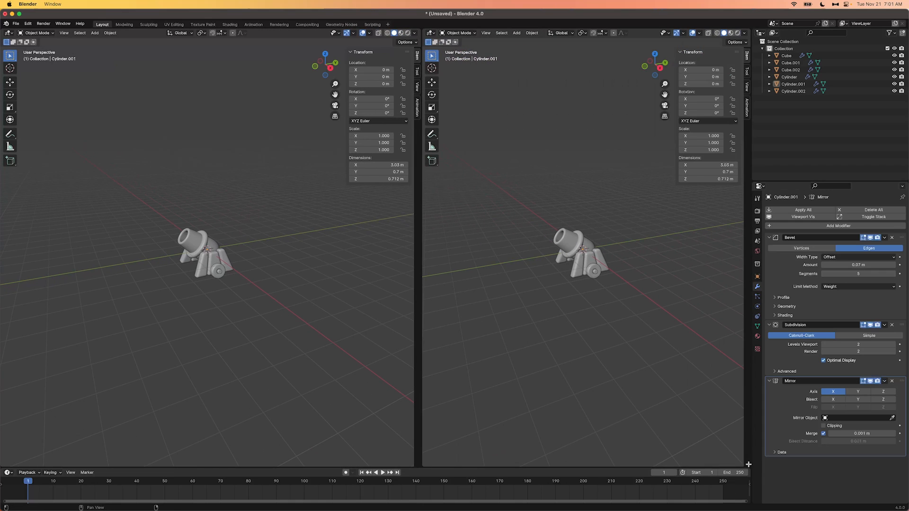
drag(748, 464, 708, 234)
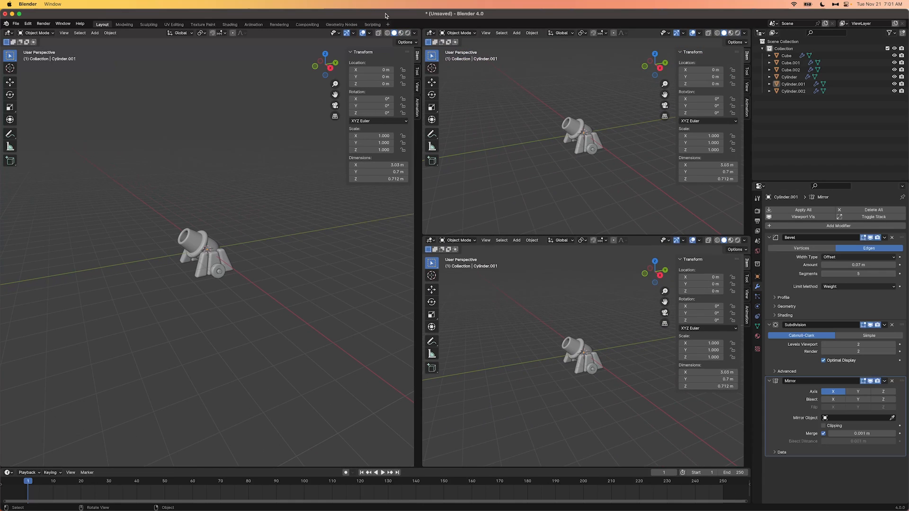
click(430, 33)
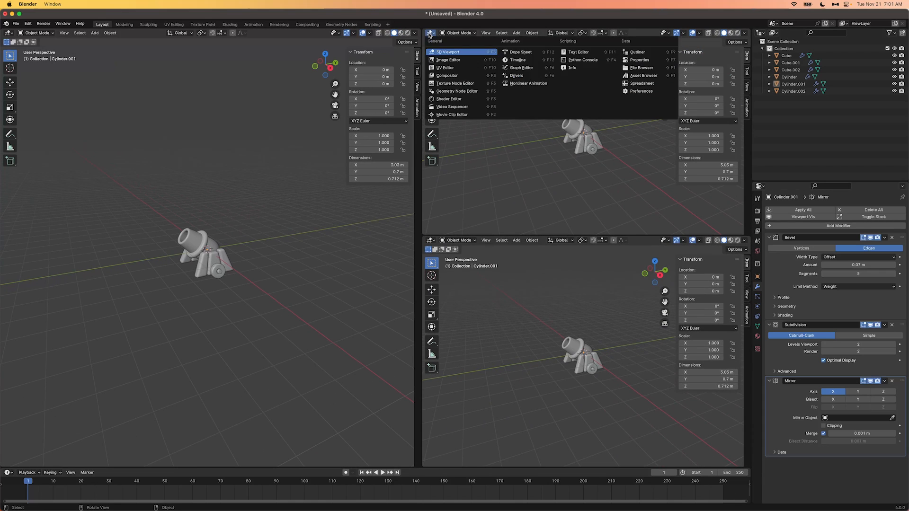
click(453, 99)
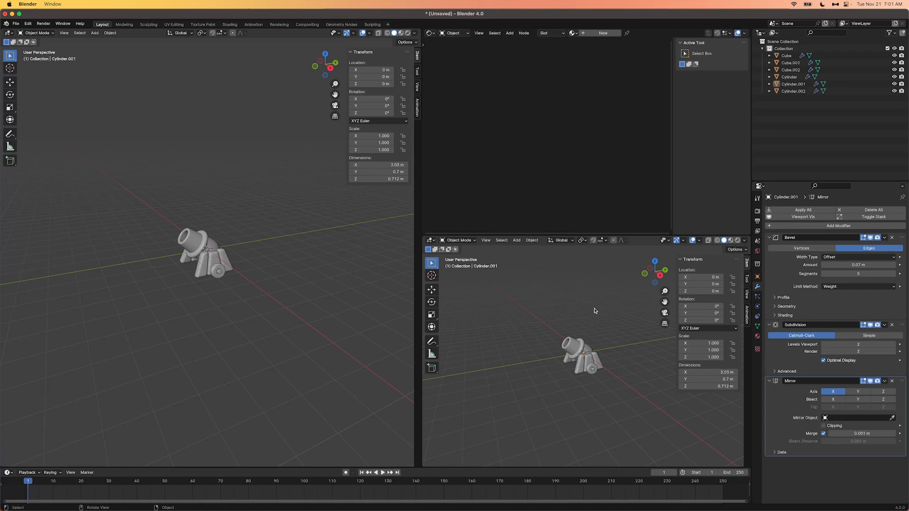
Hide the overlays, gizmos and sidebar in the smaller 3D viewport
click(693, 240)
key(n)
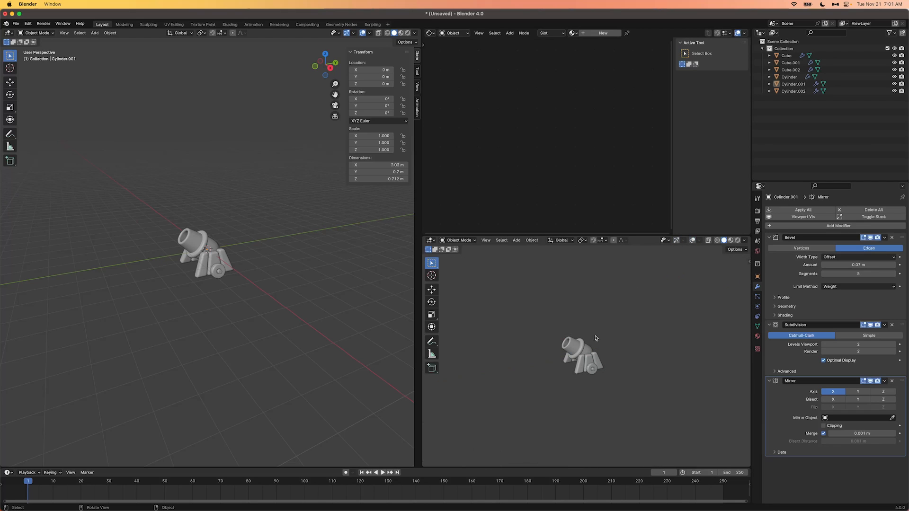
middle_drag(569, 337, 666, 341)
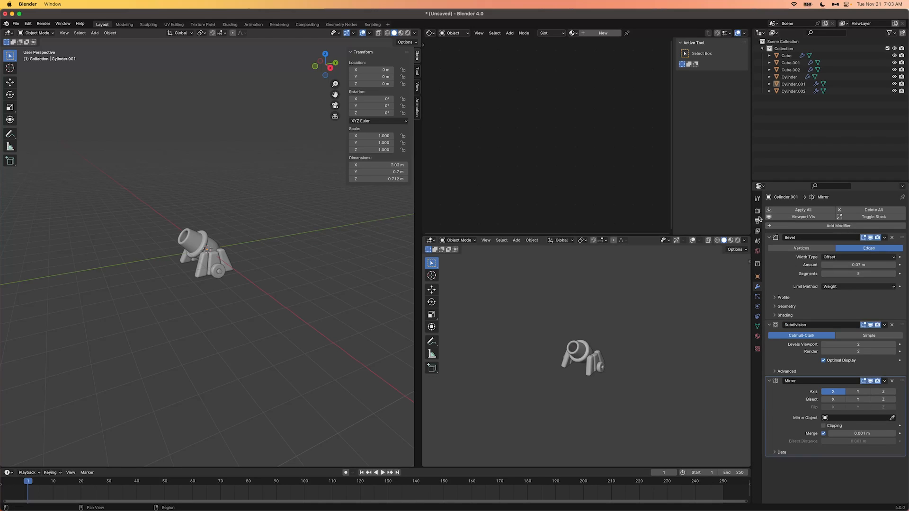
Set the render engine to Cycles with GPU Compute as the device
click(757, 212)
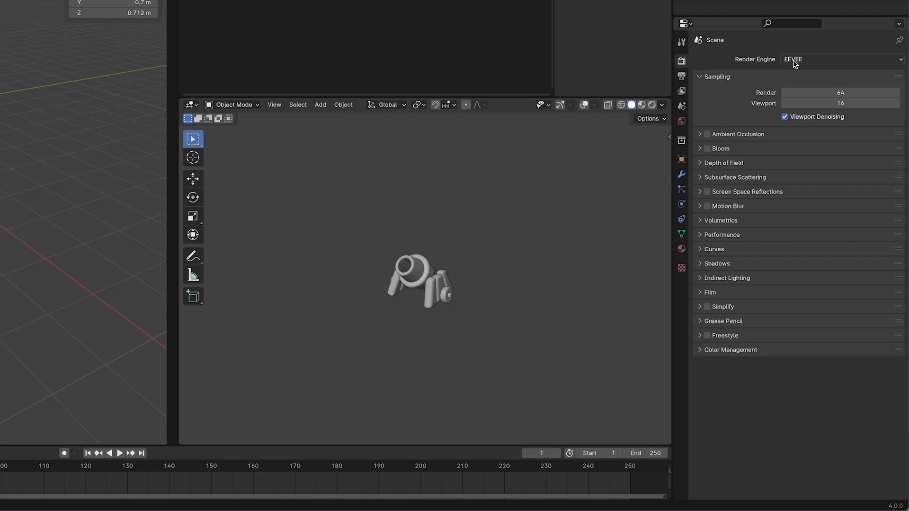
click(798, 62)
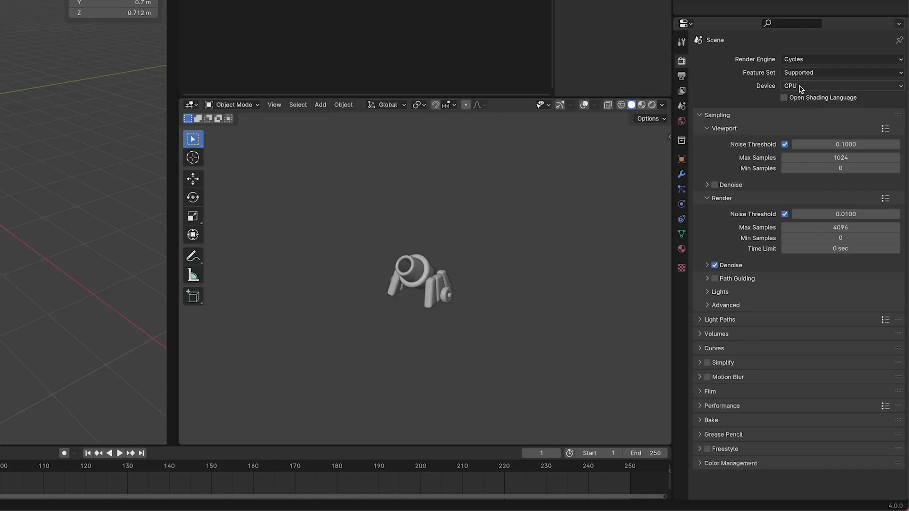
click(800, 86)
click(803, 108)
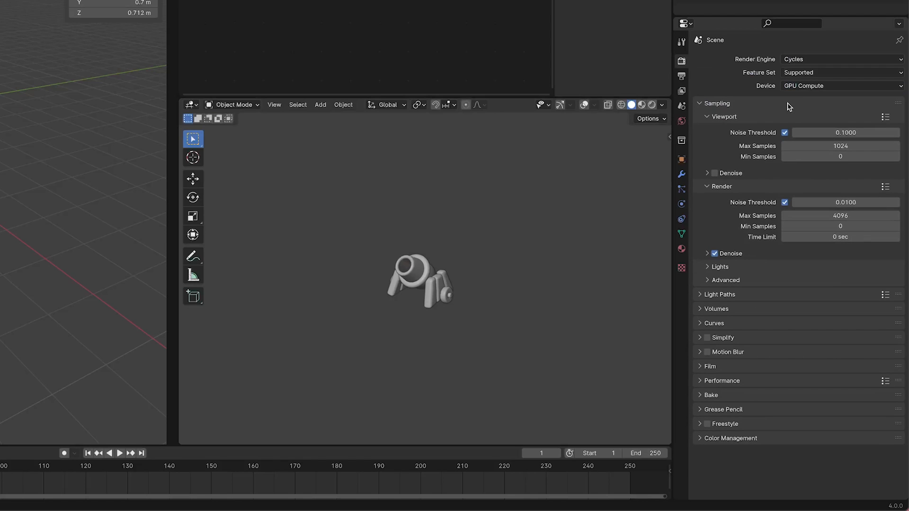
Set the Cycles max samples to 16 for the viewport and 64 for the render
click(810, 144)
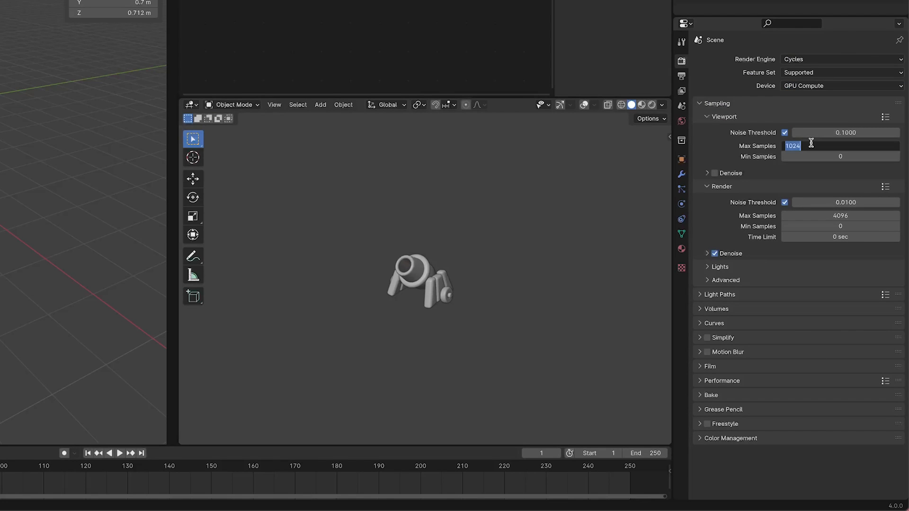
text(16)
key(Return)
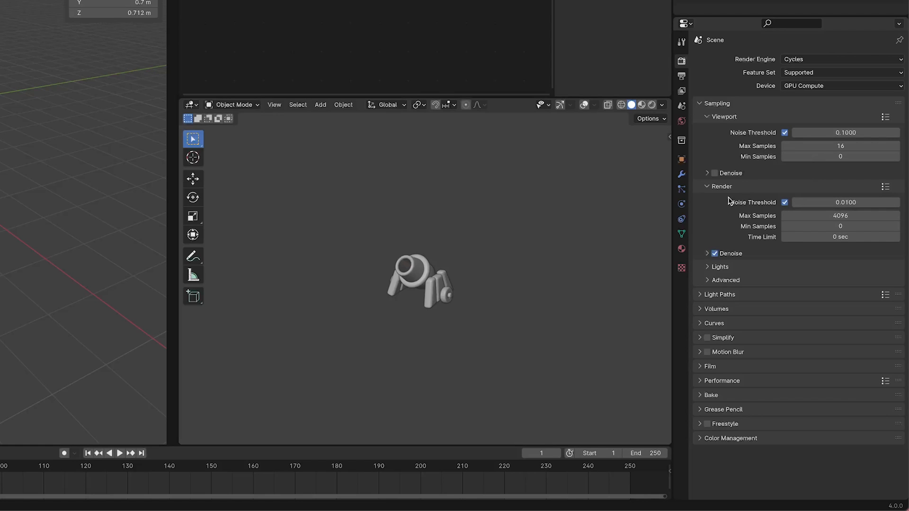
click(816, 216)
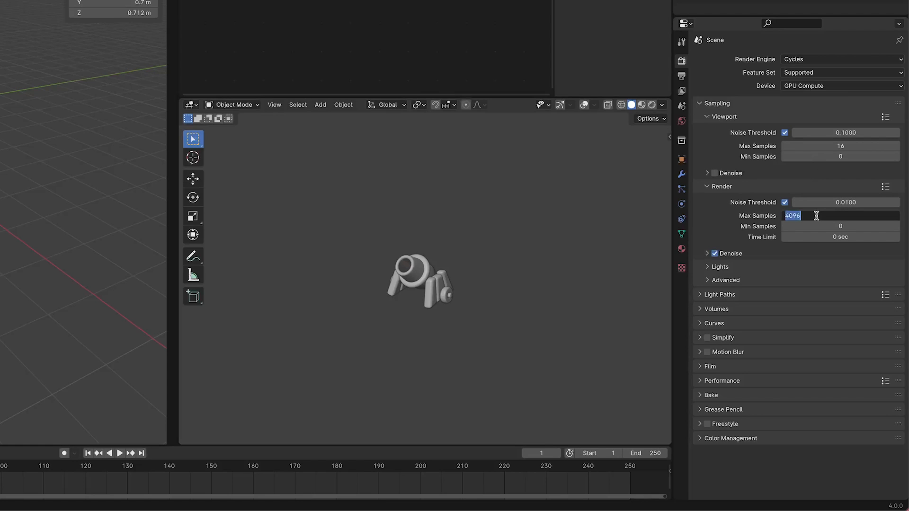
text(64)
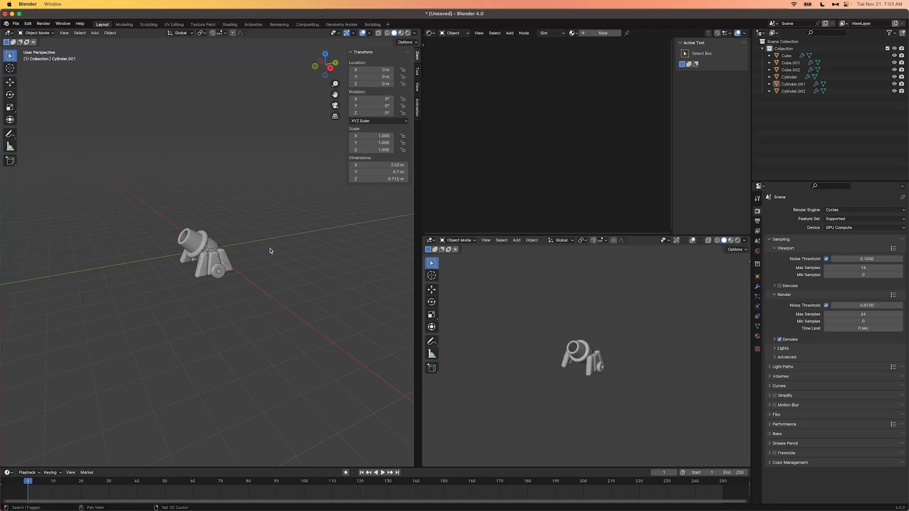
Add a camera to the scene and look through it in the large 3D viewport
key(shift+a)
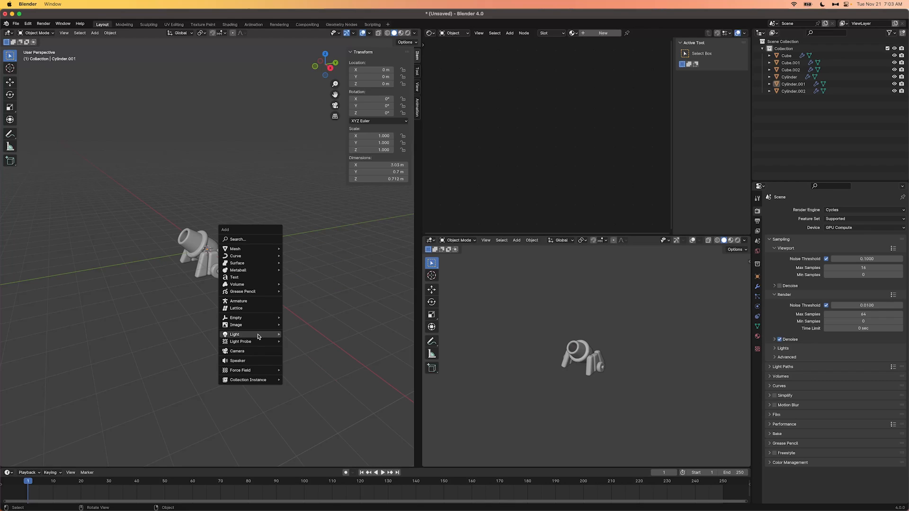
click(257, 351)
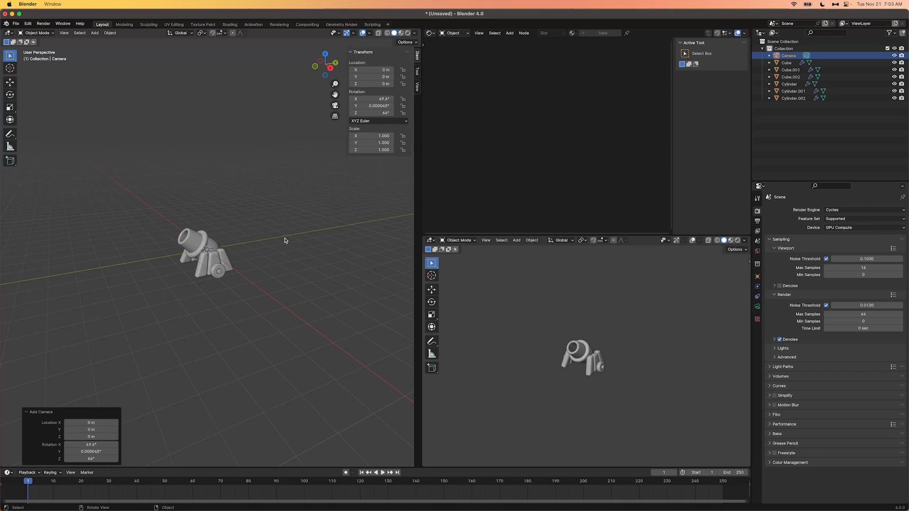
key(grave)
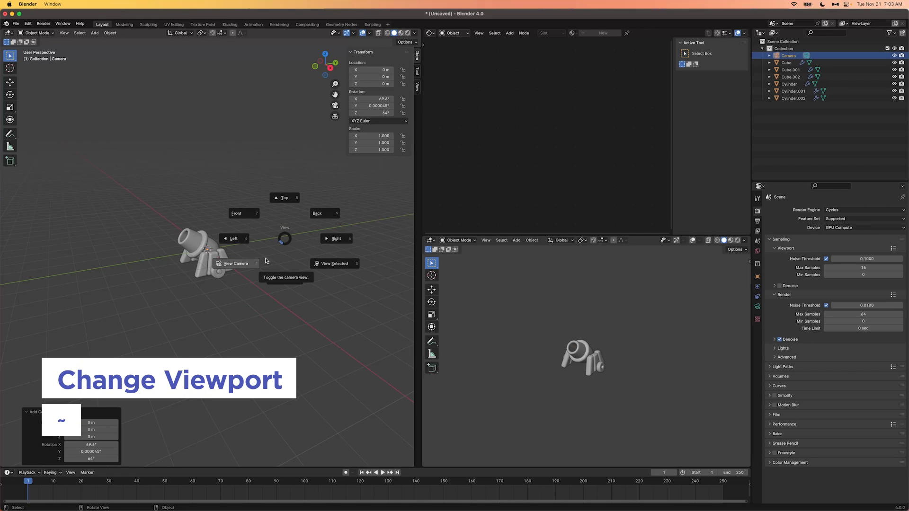
click(250, 266)
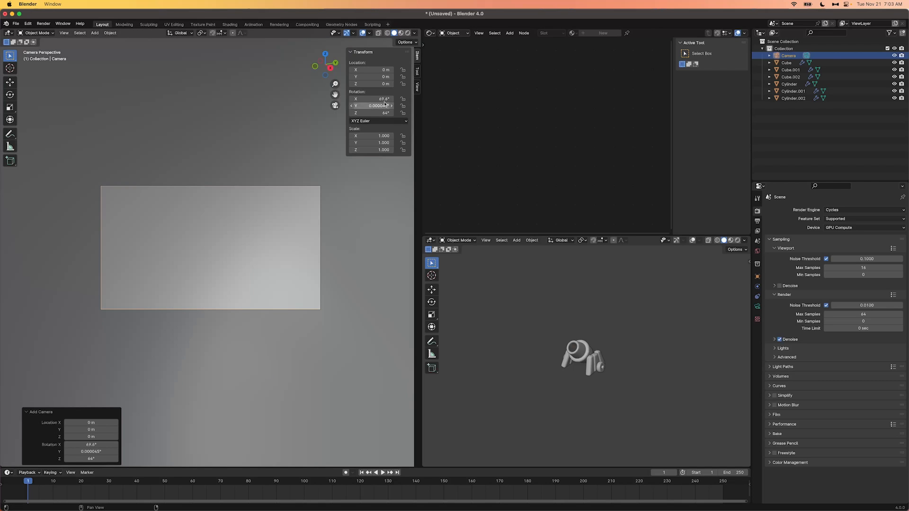
Lock the camera to the view and pull it back until the whole cannon sits centred in the camera frame
click(417, 87)
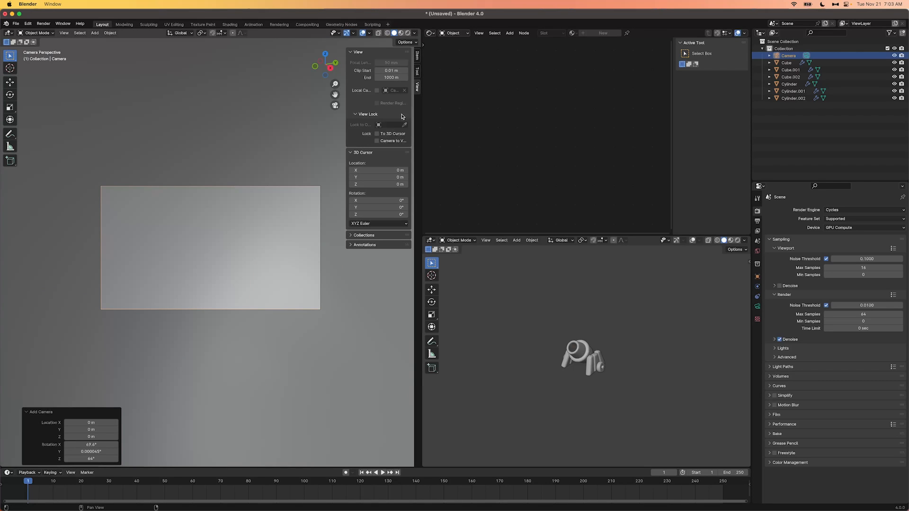
click(376, 141)
click(288, 229)
scroll(285, 230, down, 10)
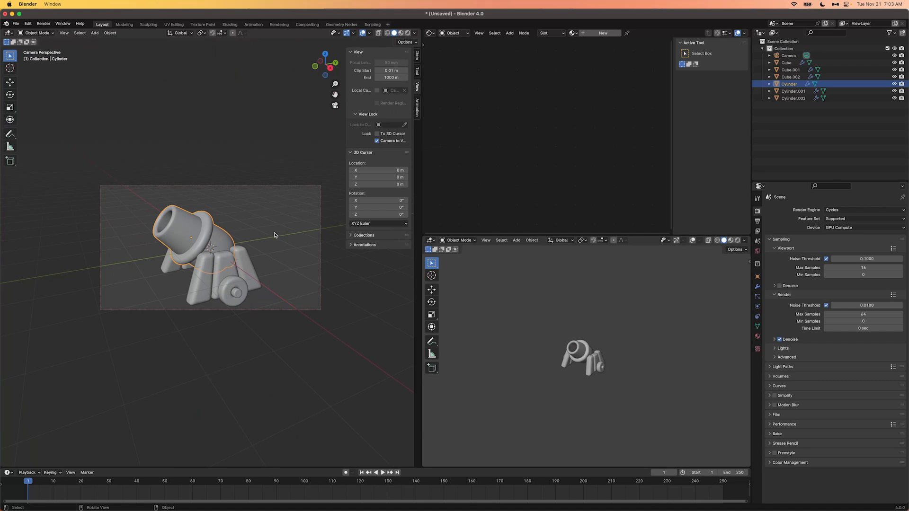
middle_drag(257, 237, 256, 262)
click(242, 257)
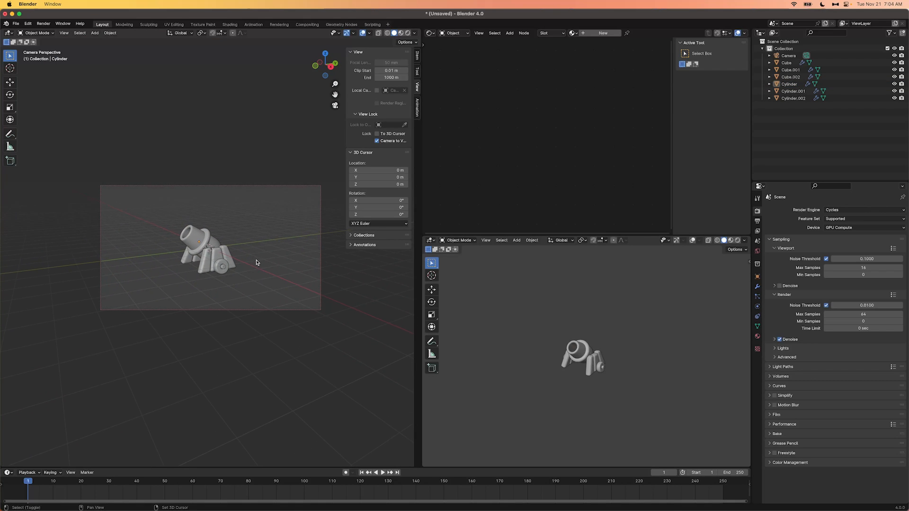
Show the camera view in the smaller 3D viewport
key(grave)
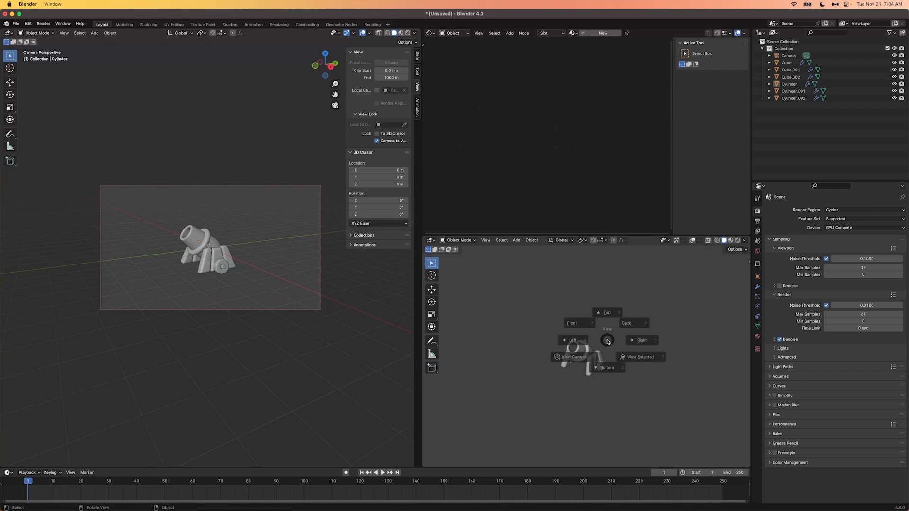
click(577, 368)
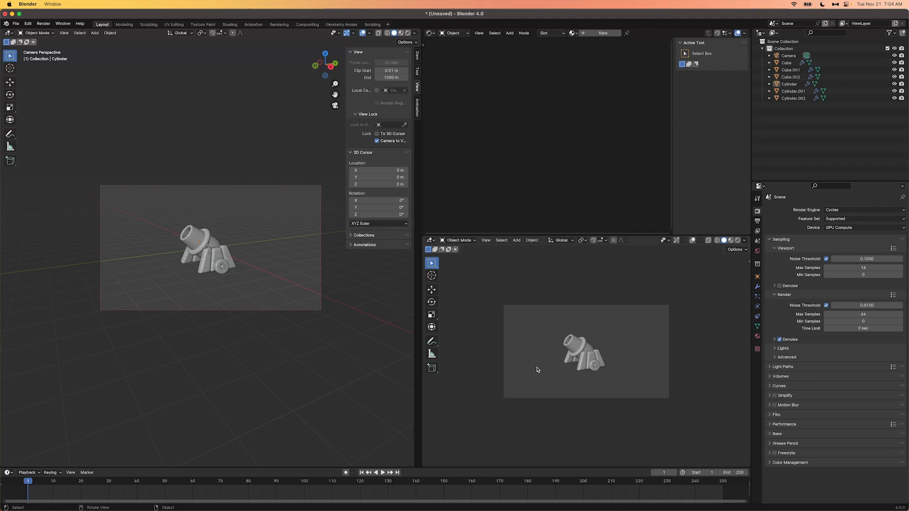
Shift the camera to centre the cannon in its frame and return the large 3D viewport to the free perspective view
mouse_move(273, 262)
shift+middle_down()
mouse_move(282, 259)
mouse_move(260, 233)
mouse_move(268, 255)
mouse_move(258, 253)
mouse_move(279, 254)
shift+middle_up()
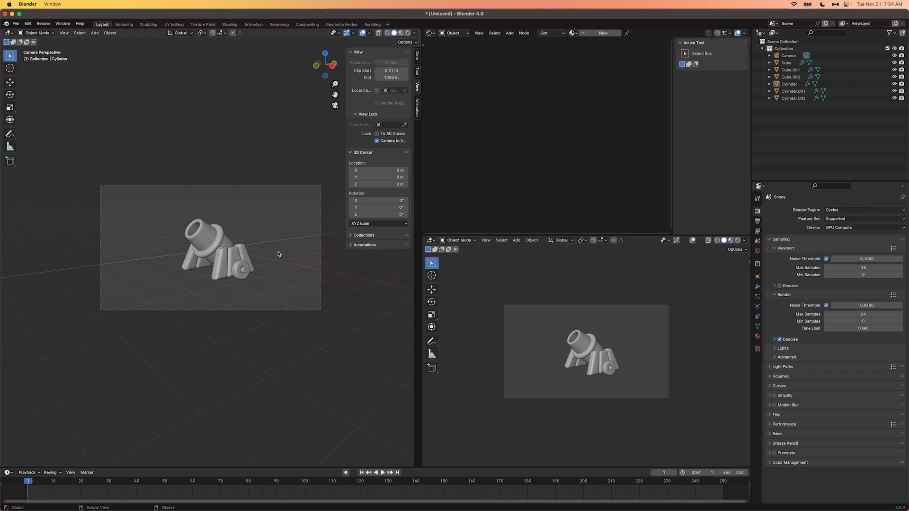
key(grave)
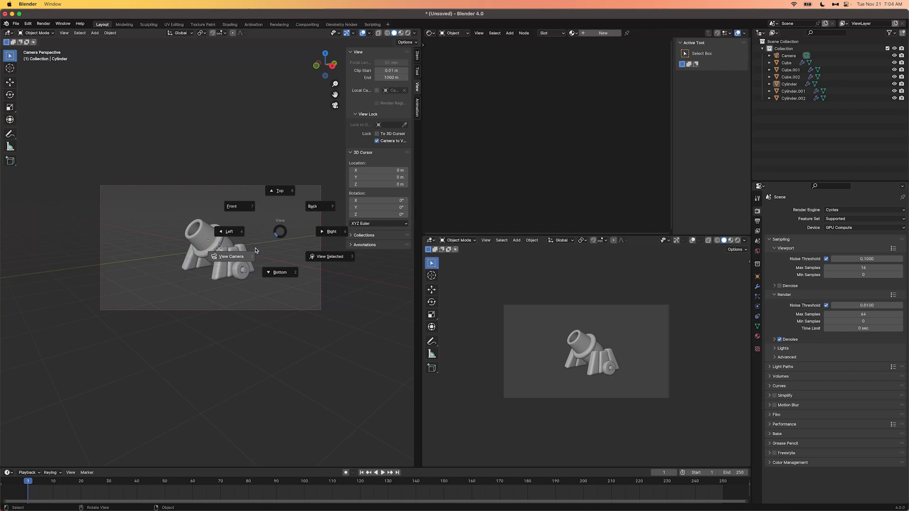
click(247, 257)
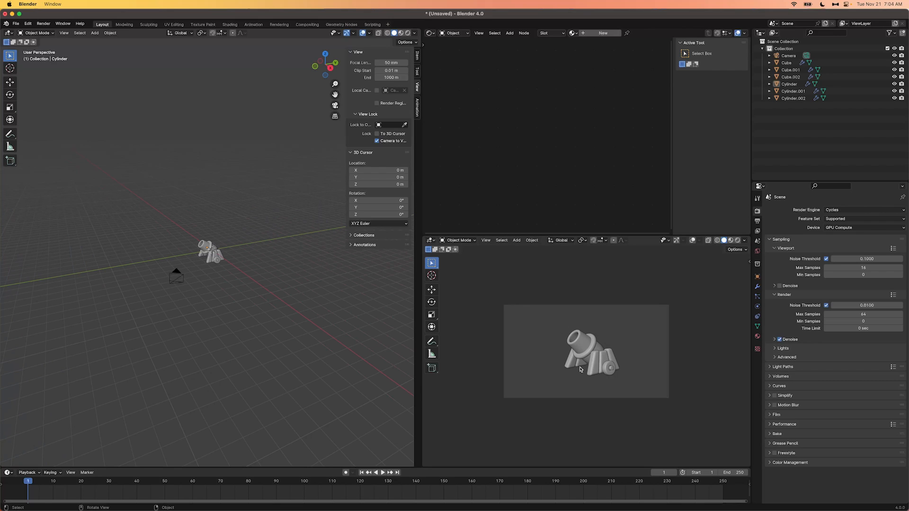
Switch the smaller 3D viewport with the camera view to rendered shading
key(z)
click(618, 362)
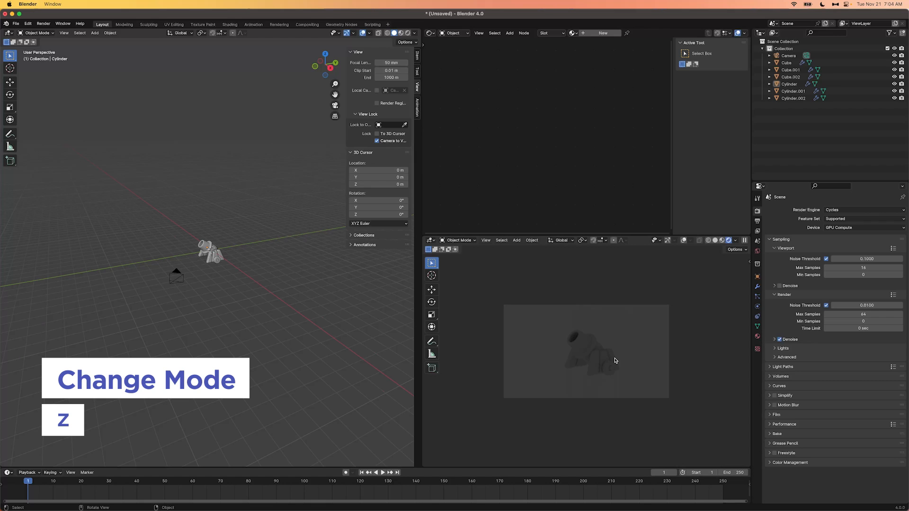
scroll(196, 260, up, 4)
scroll(250, 243, up, 2)
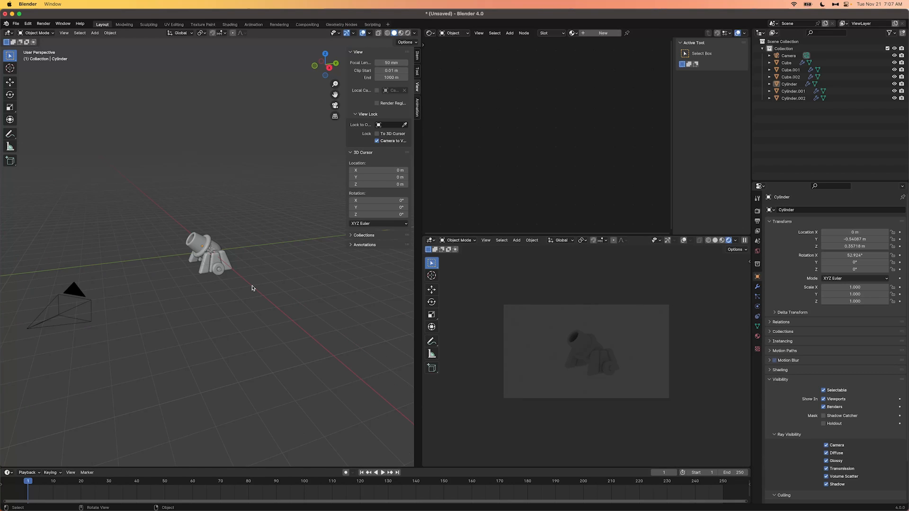
Raise all objects together about 0.95 m along Z until the cannon's wheels rest on the ground line
key(a)
middle_drag(251, 308, 229, 300)
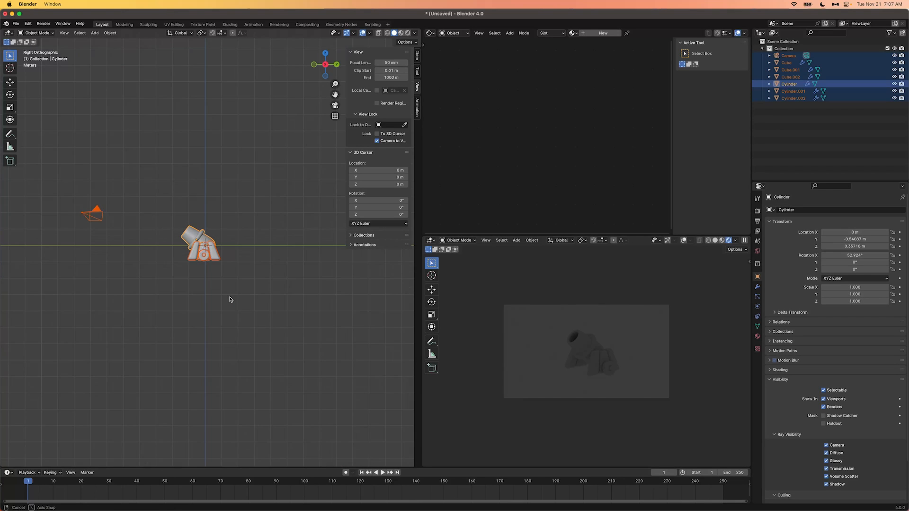
scroll(211, 281, up, 7)
scroll(211, 281, up, 3)
key(g)
key(z)
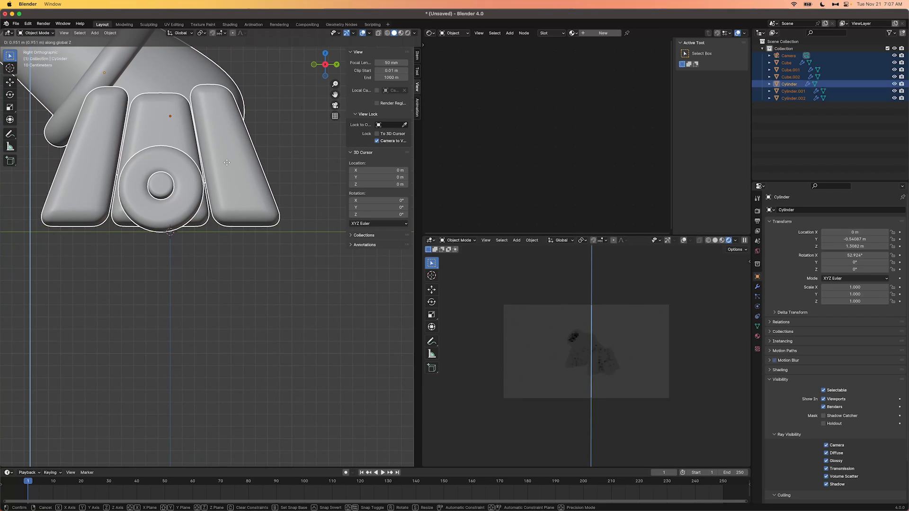
click(226, 163)
scroll(216, 203, down, 11)
middle_drag(216, 203, 242, 216)
click(245, 208)
Add a plane as the floor under the cannon and scale it up to about 9.2 times its size
key(shift+a)
mouse_move(246, 211)
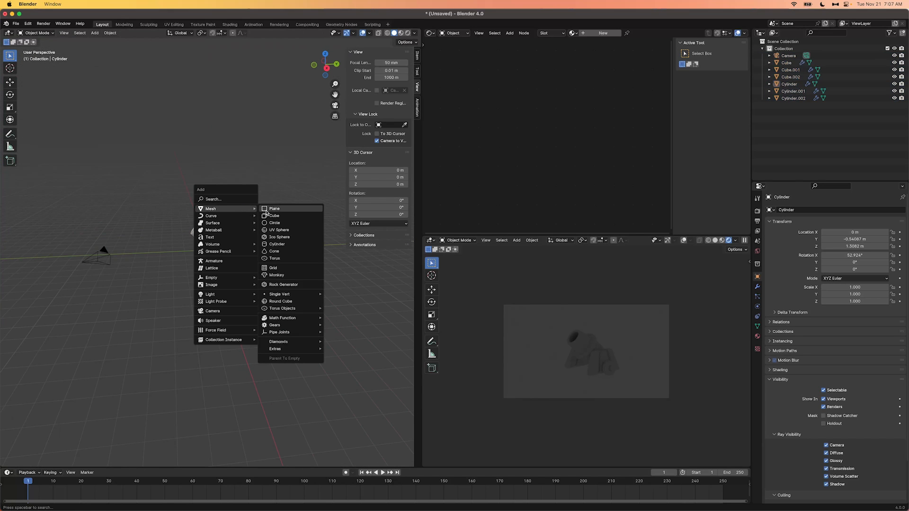
click(286, 210)
scroll(192, 265, up, 2)
alt+middle_drag(193, 265, 287, 291)
key(s)
click(284, 263)
scroll(284, 264, down, 6)
key(s)
click(287, 290)
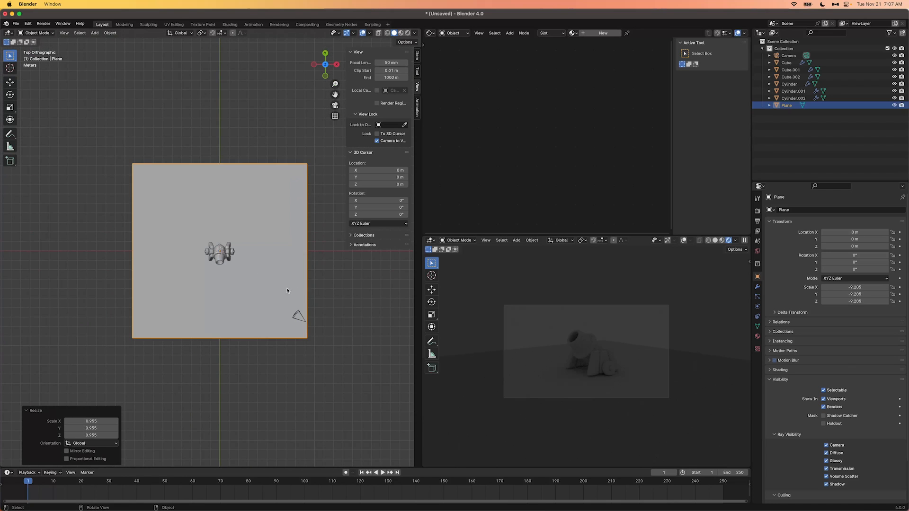
Select the floor plane and make it a shadow catcher
click(343, 287)
alt+middle_drag(343, 287, 221, 266)
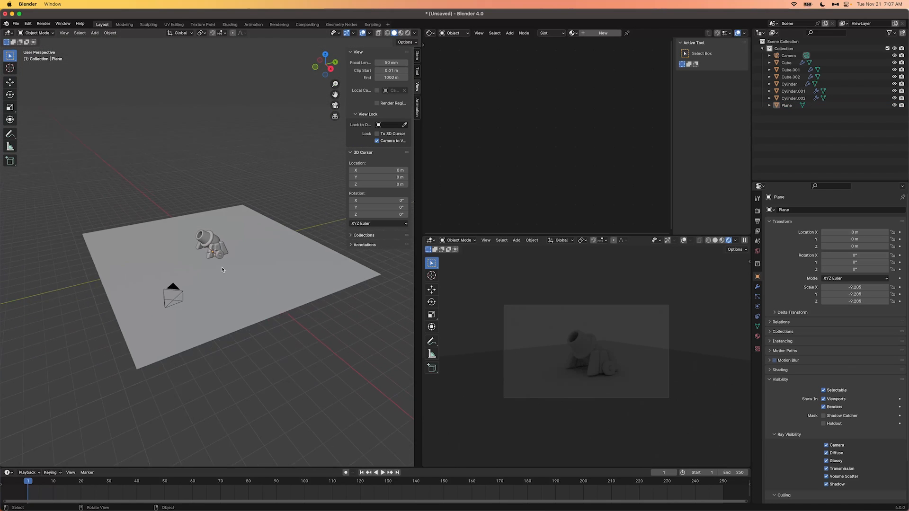
scroll(221, 270, up, 2)
click(253, 307)
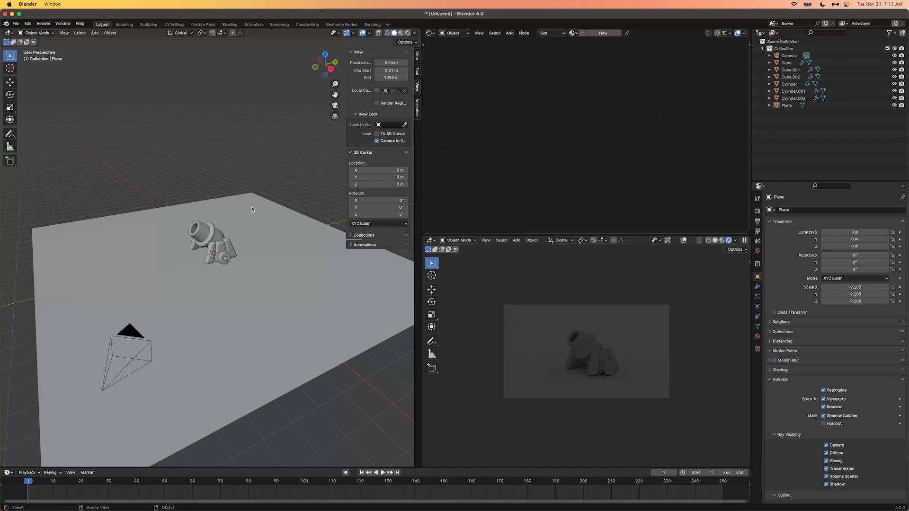
Switch the shader editor to the World nodes and duplicate the Background node, placing the copy below the original
click(452, 34)
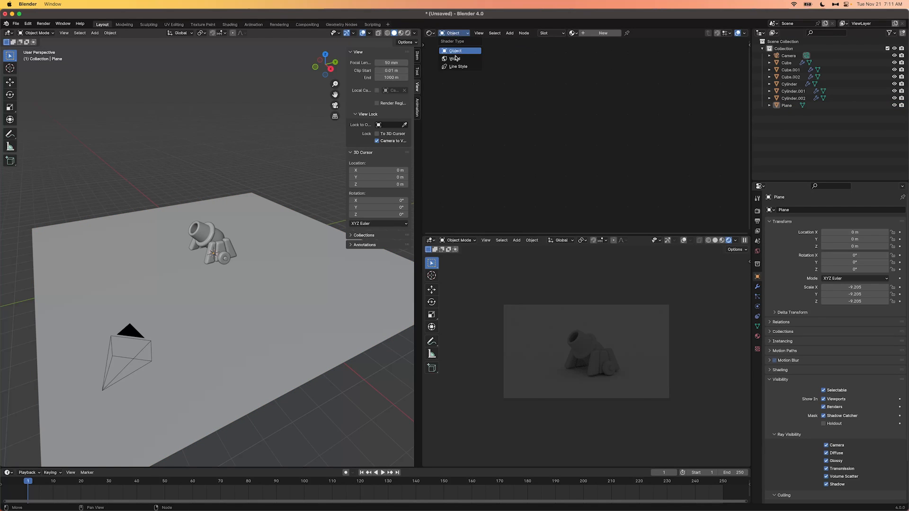
click(461, 68)
middle_drag(568, 107, 558, 101)
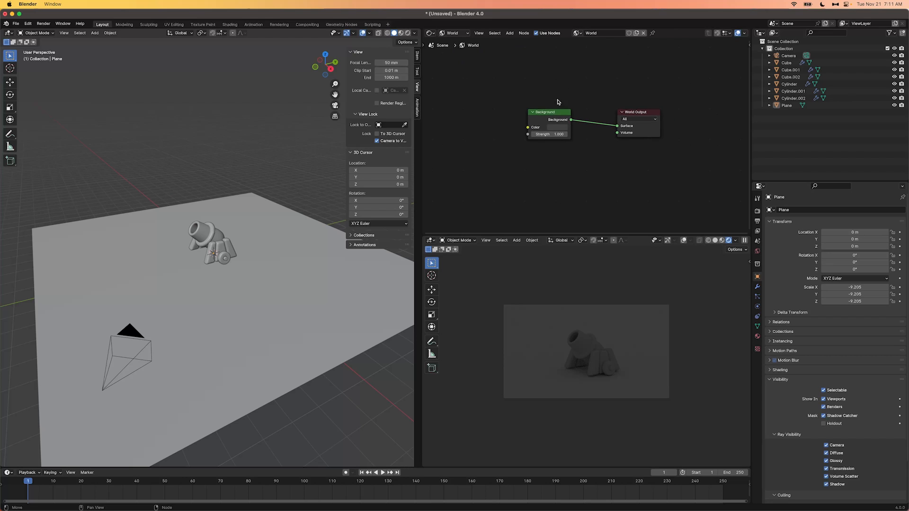
click(551, 112)
key(shift+d)
click(549, 149)
Insert a Mix Shader between Background and World Output and connect the second Background to its free Shader input
key(shift+a)
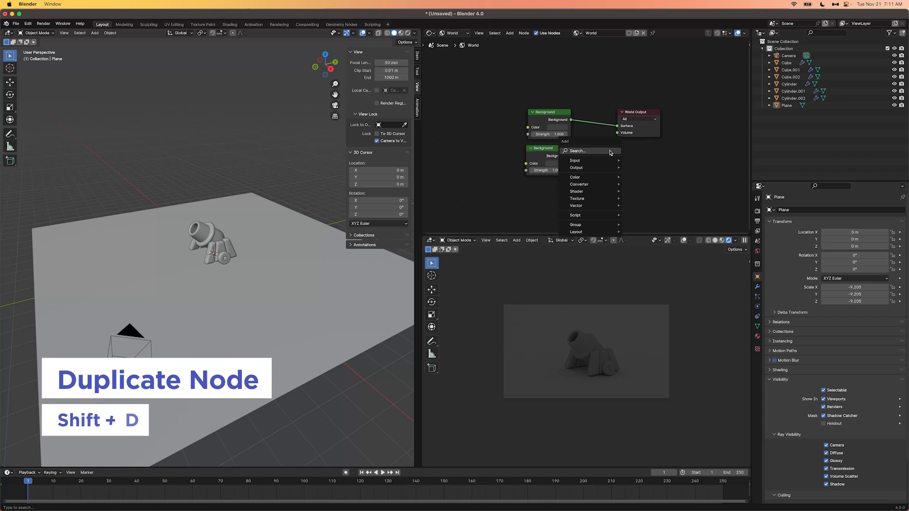
text(mis sh)
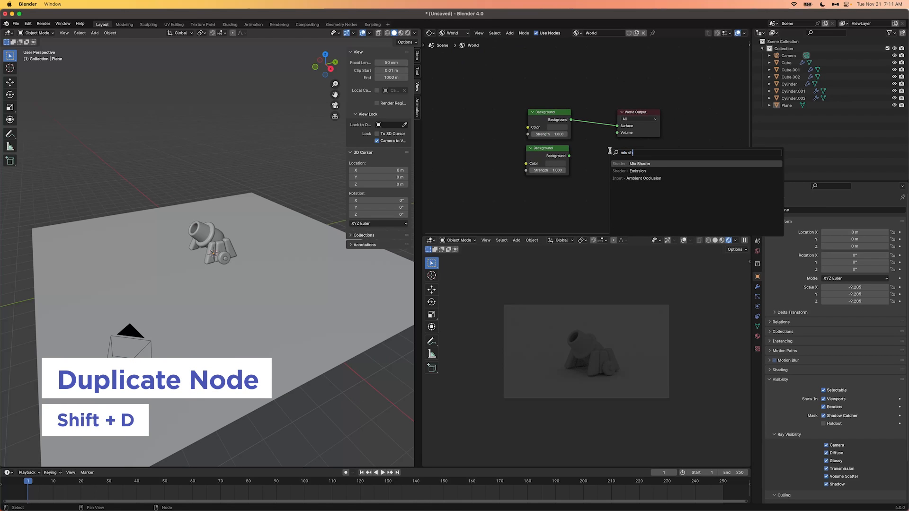
key(Return)
click(588, 105)
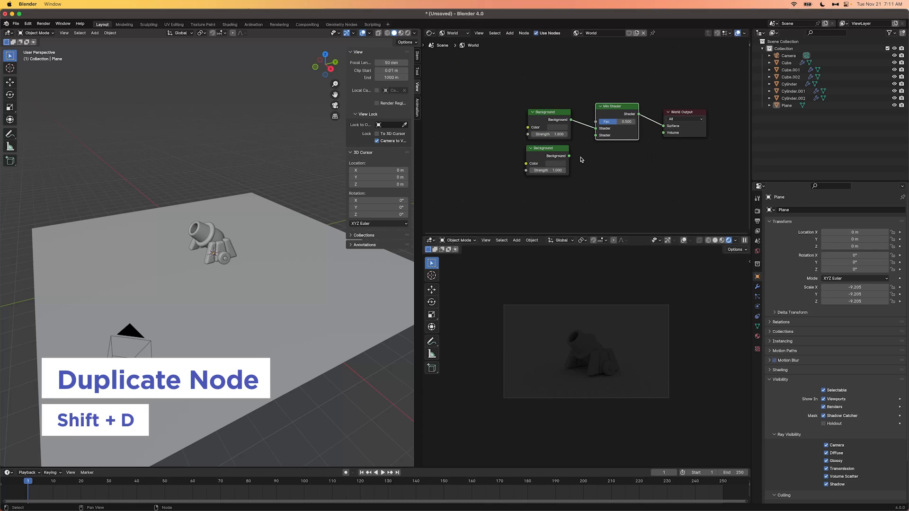
drag(569, 155, 595, 136)
click(546, 119)
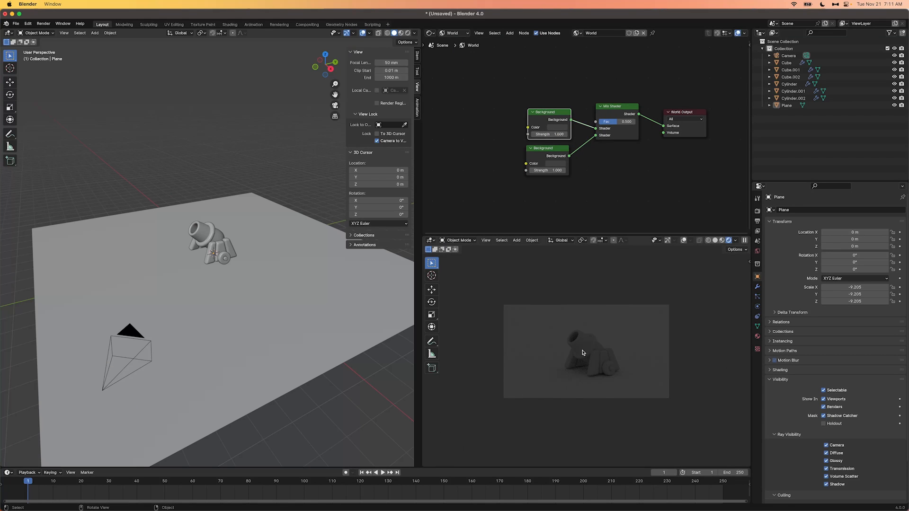
drag(550, 157, 553, 156)
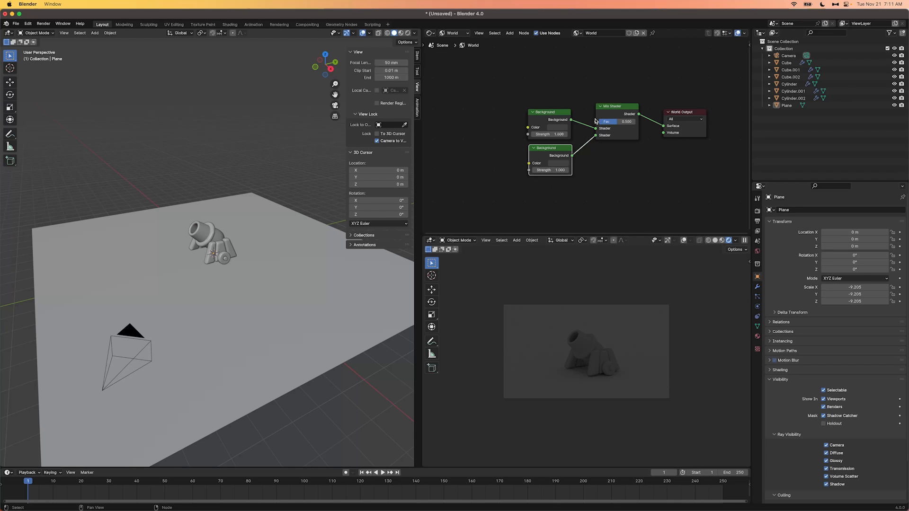
Add a Light Path node above the Background nodes with Is Camera Ray connected to the Mix Shader's Fac
drag(596, 122, 553, 70)
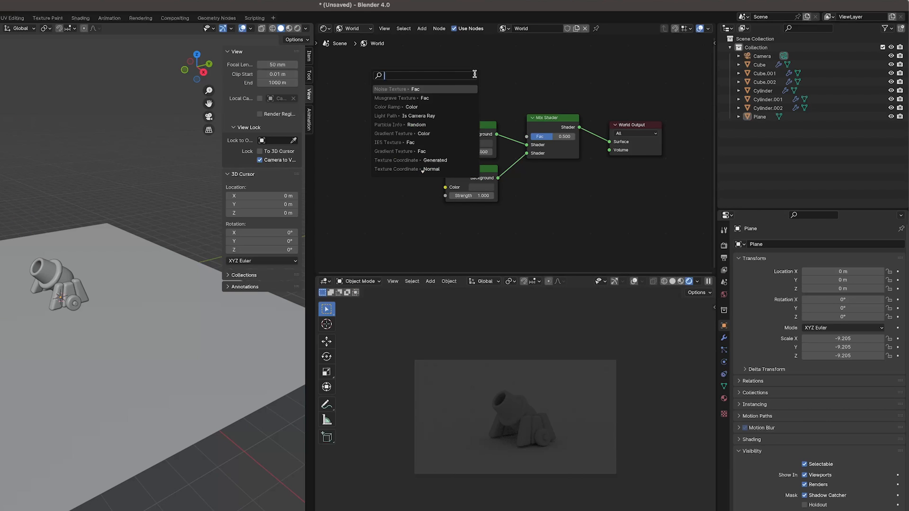
text(ligh)
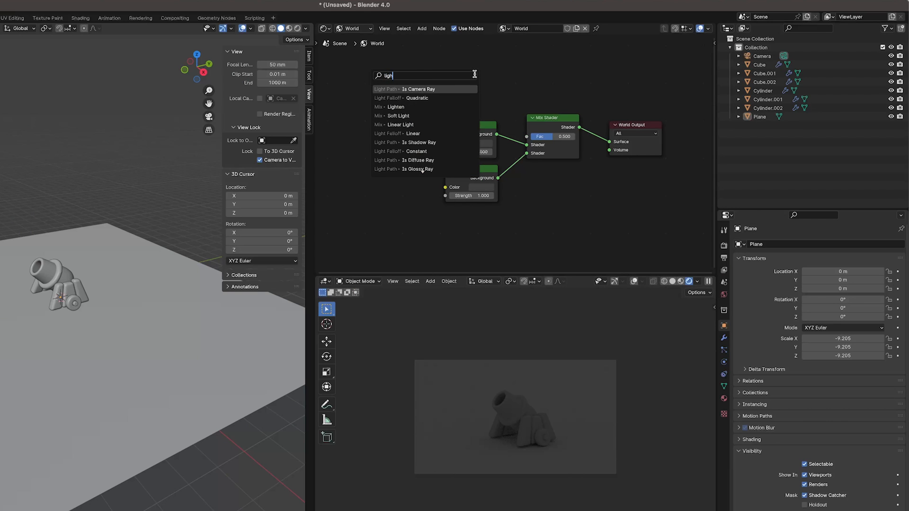
text(t)
key(Return)
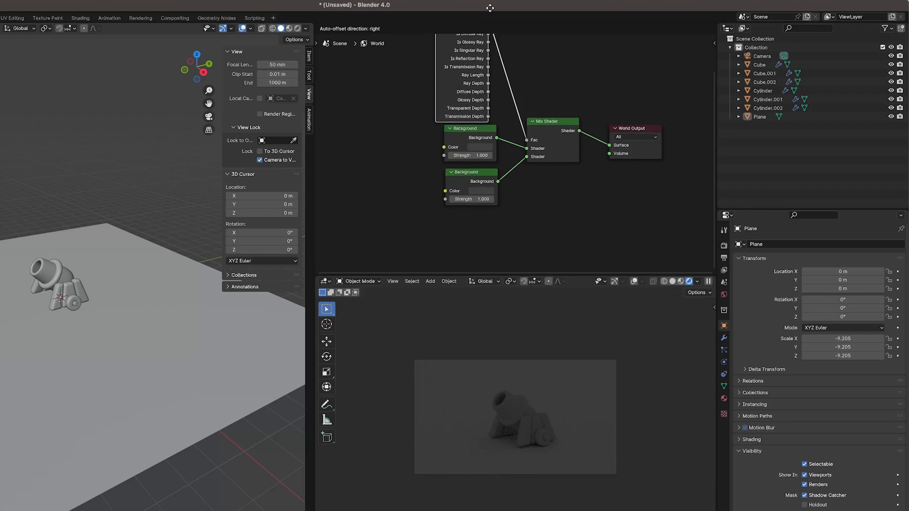
click(497, 91)
key(Home)
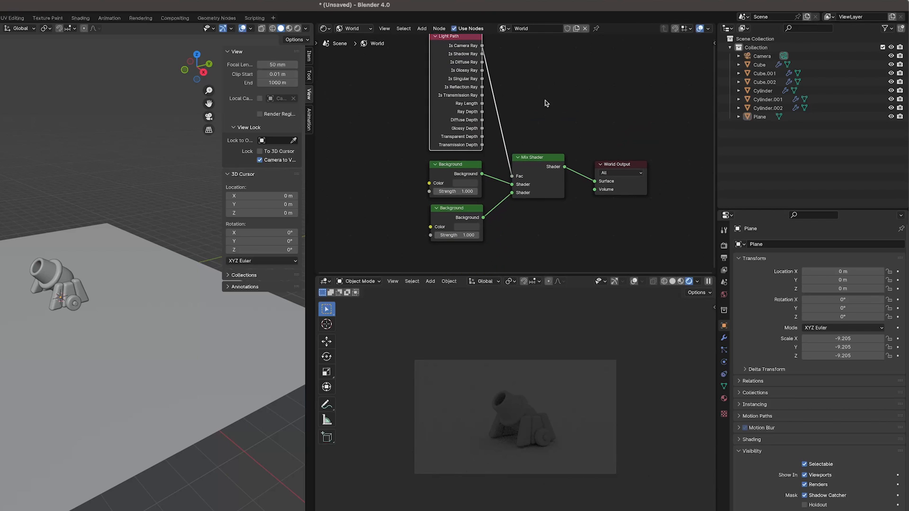
mouse_move(455, 191)
mouse_down()
mouse_move(476, 191)
mouse_move(461, 191)
mouse_up()
key(super+z)
mouse_move(464, 236)
mouse_down()
mouse_move(508, 236)
mouse_move(470, 230)
mouse_up()
key(super+z)
Set the upper Background node's strength to 0 and give the lower Background node a dark teal color
drag(469, 191, 454, 191)
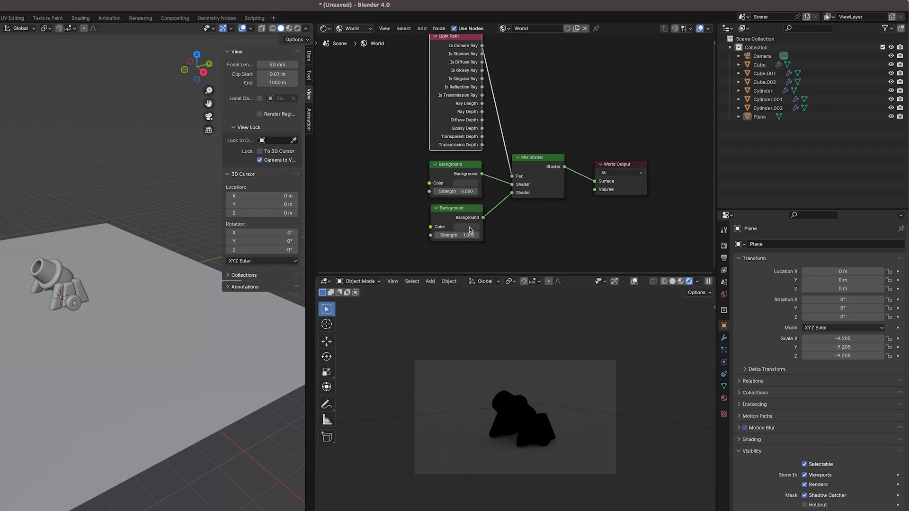
click(467, 227)
drag(530, 160, 485, 126)
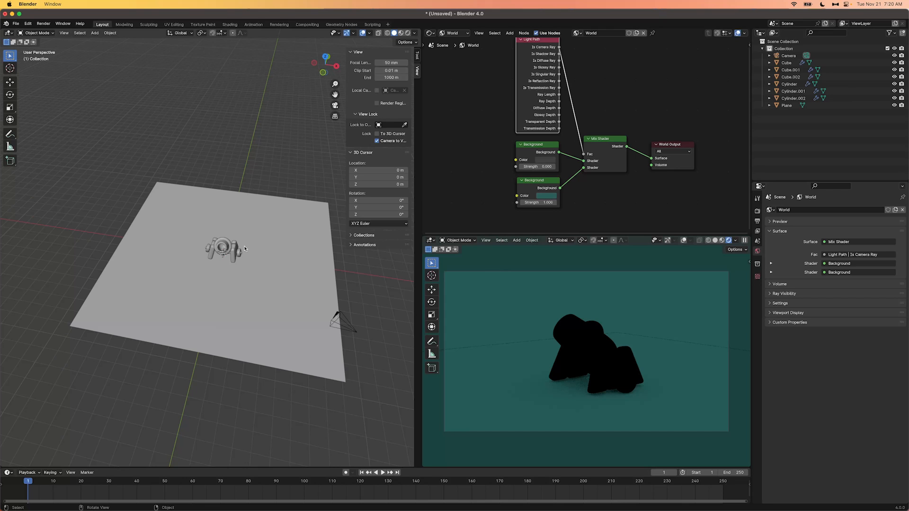
Add an area light to the scene
key(shift+a)
mouse_move(245, 249)
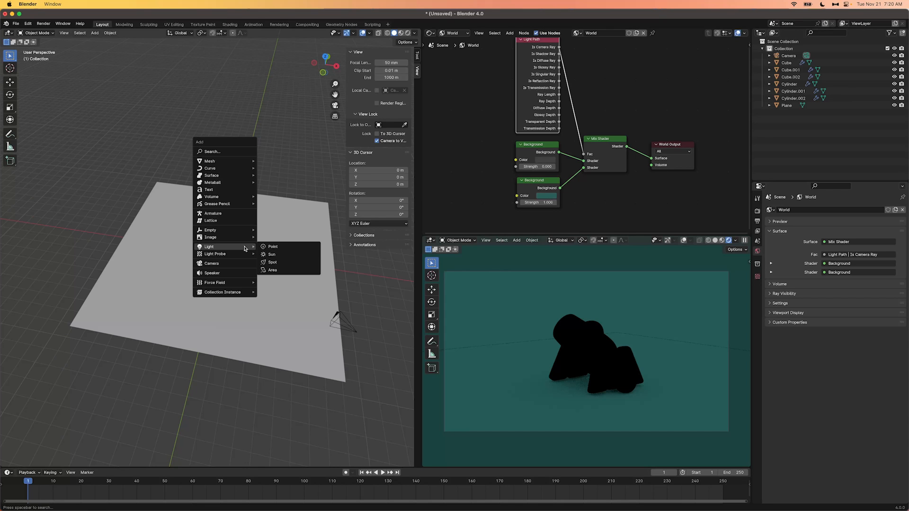
click(280, 273)
In side view, rotate the area light about 77° and back about 27°, placing it behind and above the cannon
middle_drag(319, 288, 270, 267)
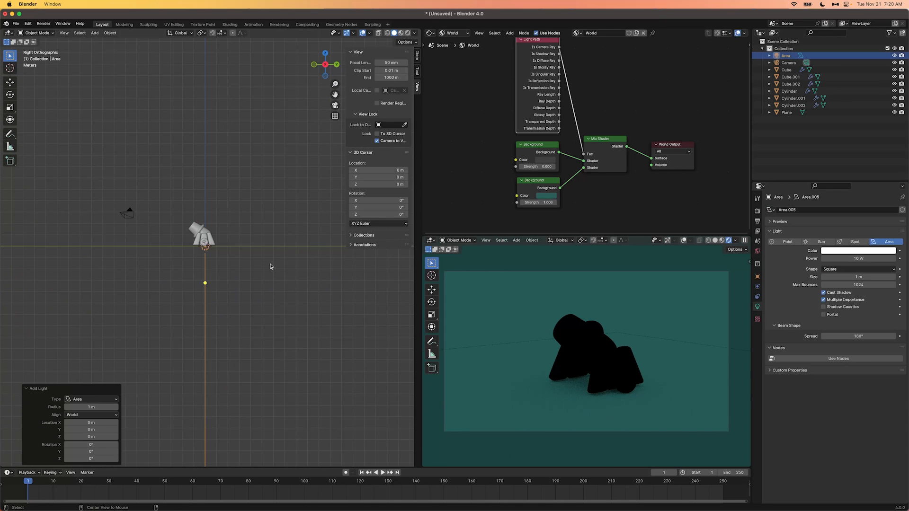
key(r)
click(207, 308)
key(g)
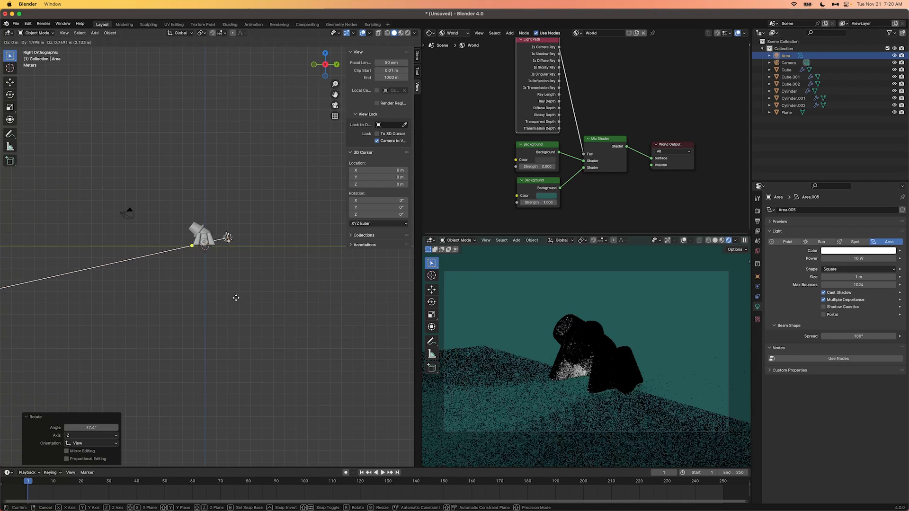
click(247, 285)
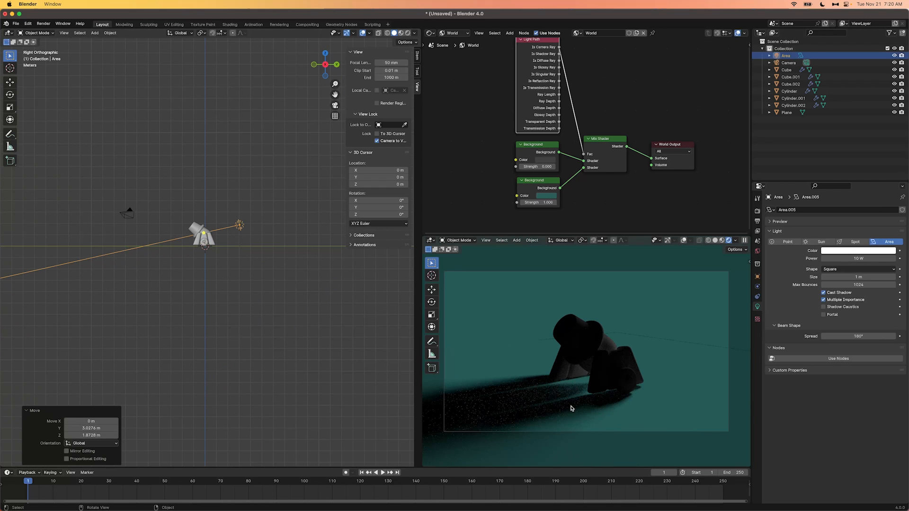
key(g)
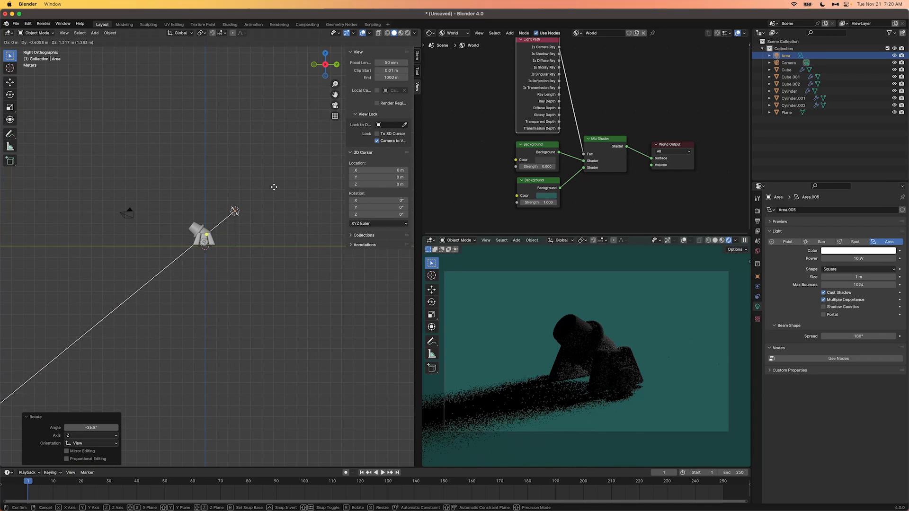
click(274, 189)
In top view, move the area light to one side behind the cannon and rotate it about 40° towards the cannon
click(325, 53)
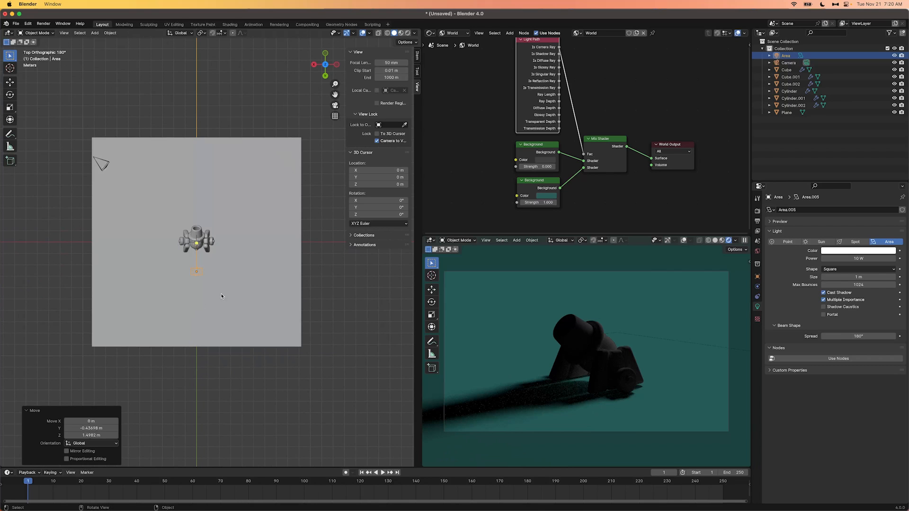
key(g)
key(r)
click(229, 226)
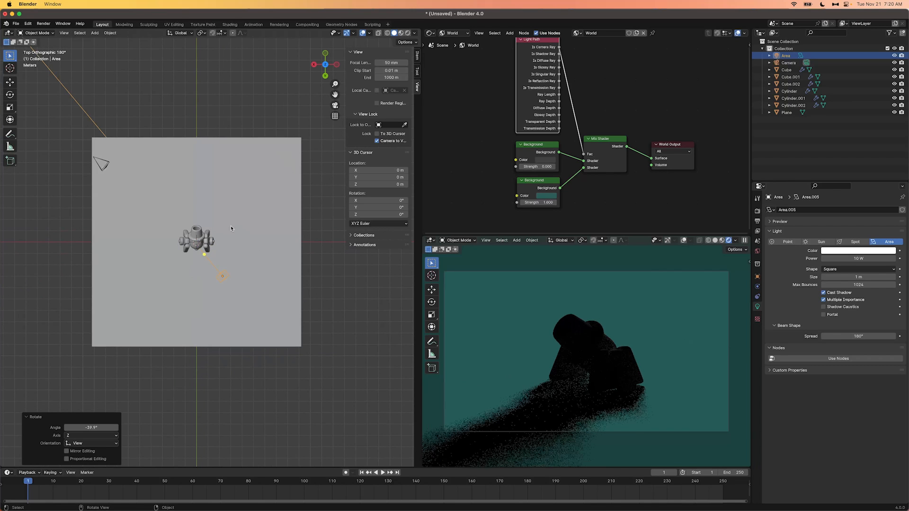
key(g)
click(231, 225)
Move the area light farther up and away from the cannon, about -1.5 m in X, 1.9 m in Y and 2.9 m in Z
middle_drag(242, 335, 296, 259)
key(g)
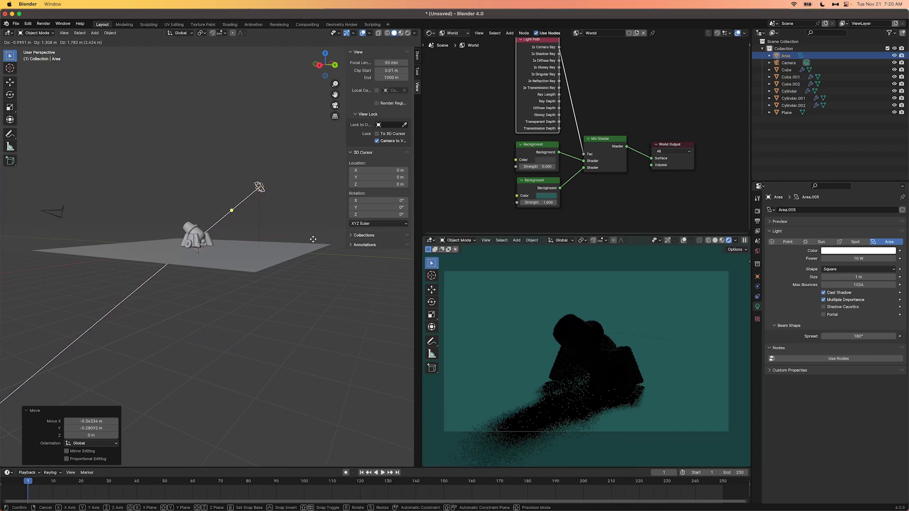
click(322, 228)
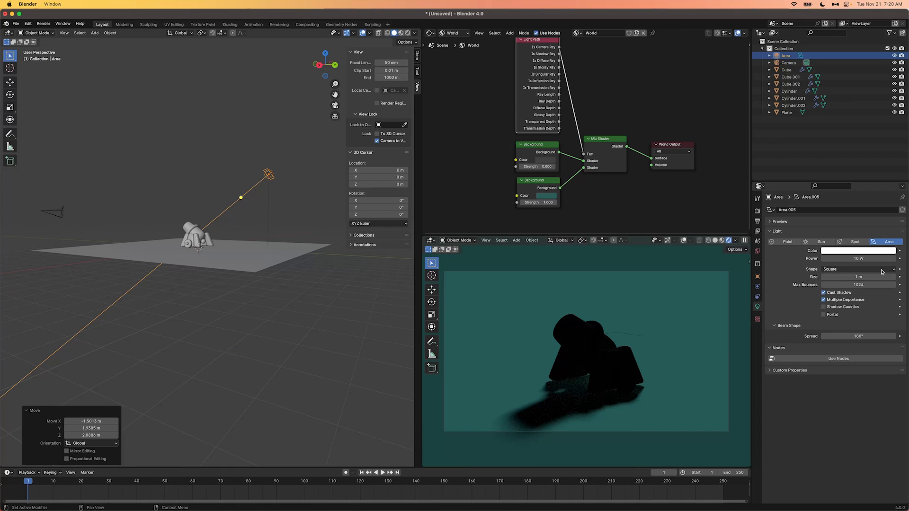
Set the area light's power to 100 W
drag(842, 259, 866, 258)
click(842, 259)
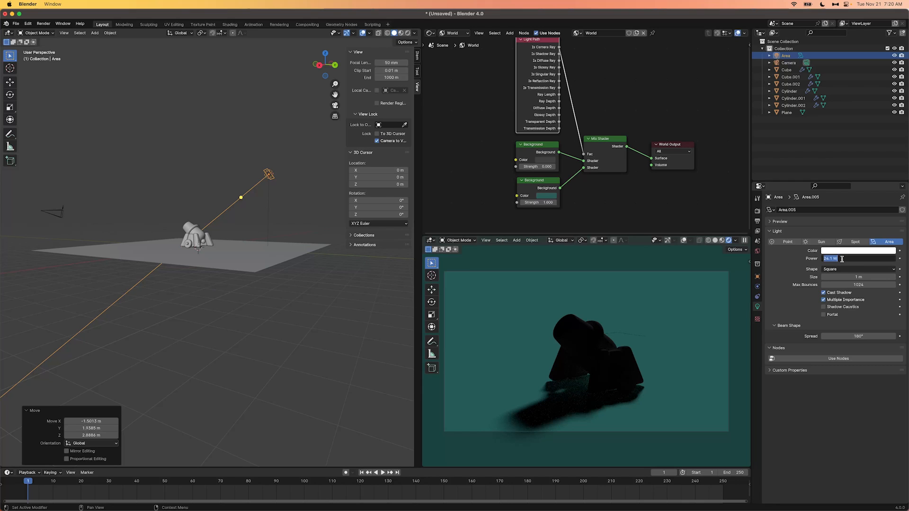
text(100)
key(Return)
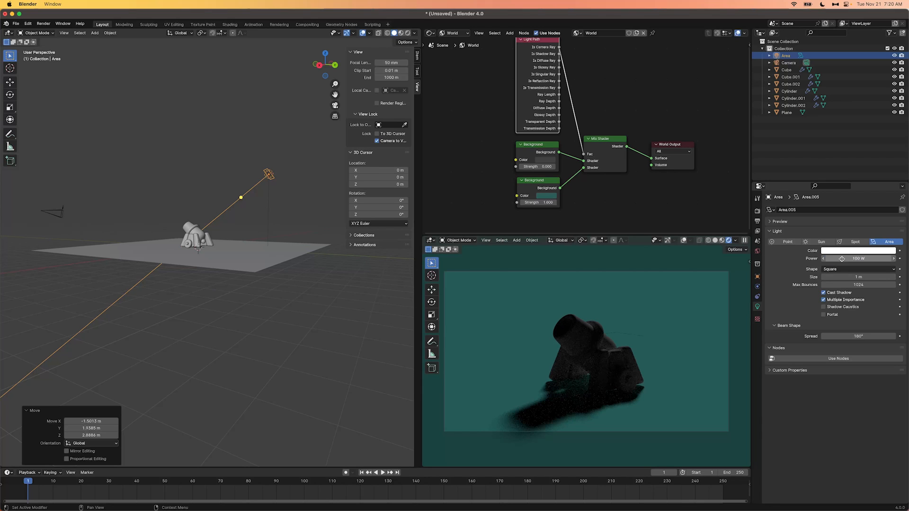
Raise the area light's power in stages from 150 W to 250 W and finally 350 W
click(842, 259)
text(150)
key(Return)
click(842, 258)
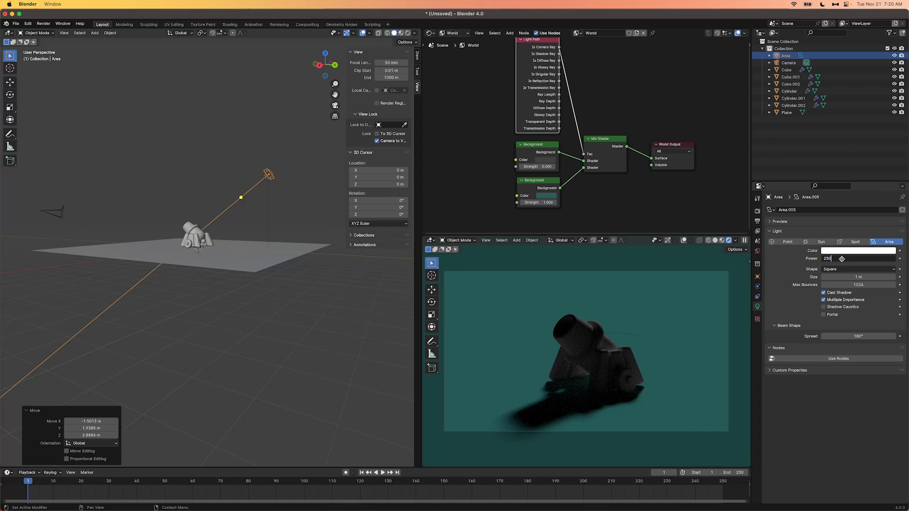
key(Return)
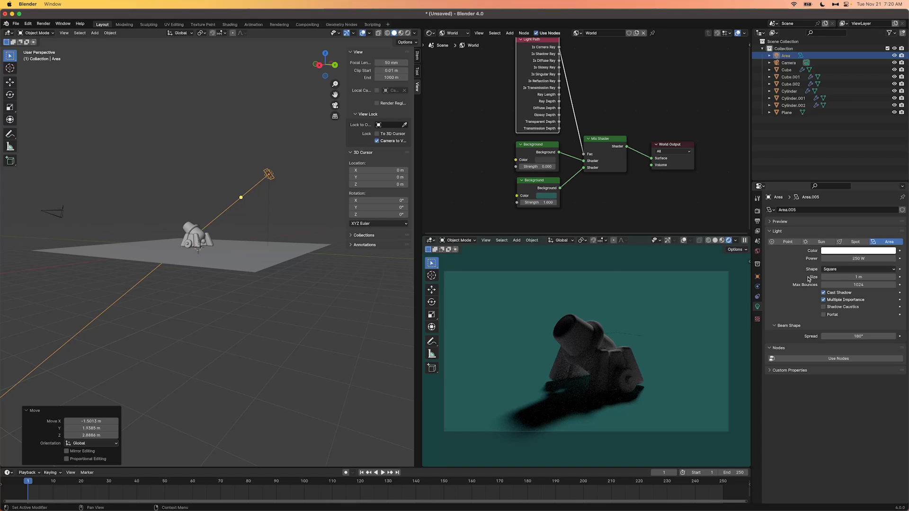
click(864, 260)
text(3)
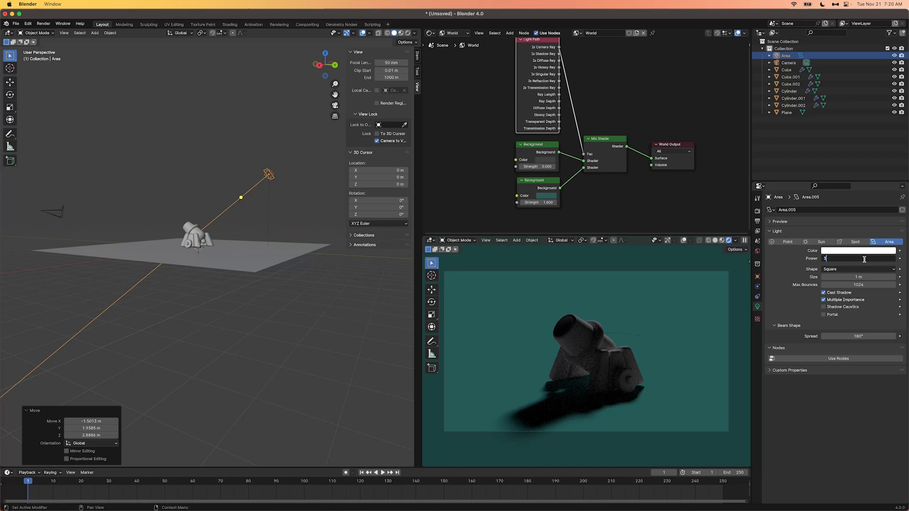
text(50)
key(Return)
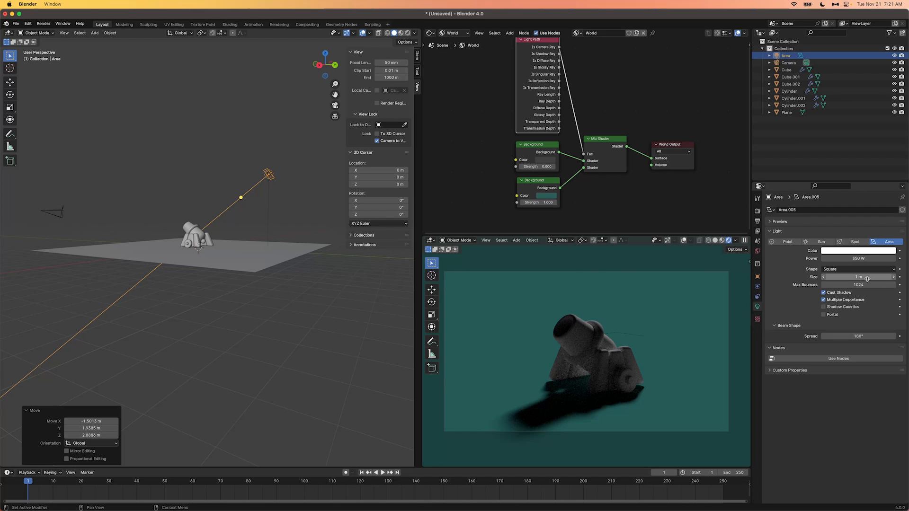
Lower the area light behind the cannon by nearly 2 m in side view
middle_drag(251, 203, 289, 206)
key(g)
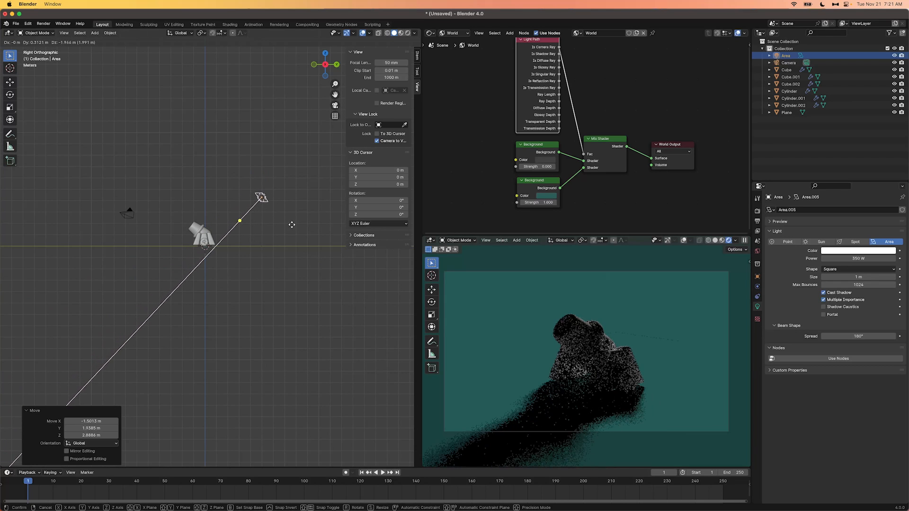
click(284, 223)
Duplicate the area light in place, and duplicate it again in top view, moving this copy about -0.8 m in X and -8.5 m in Y
middle_drag(284, 223, 240, 276)
key(shift+d)
right_click(303, 275)
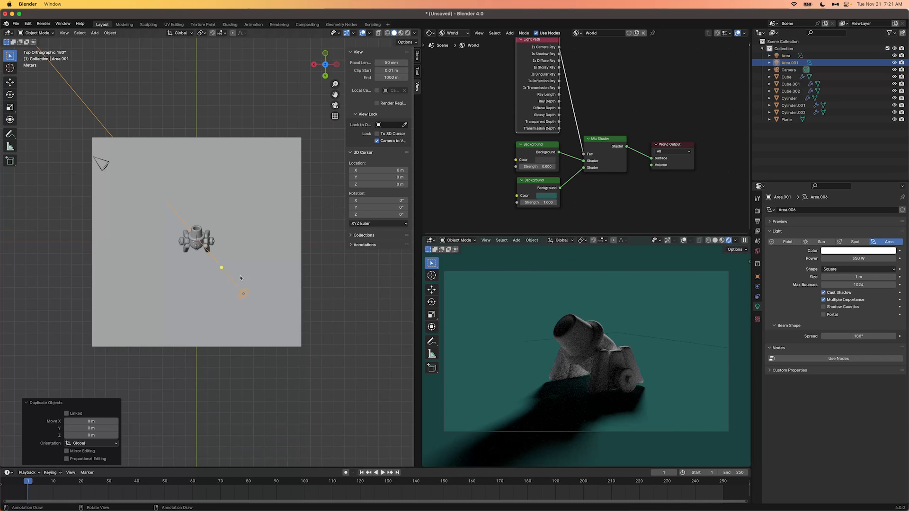
key(shift+d)
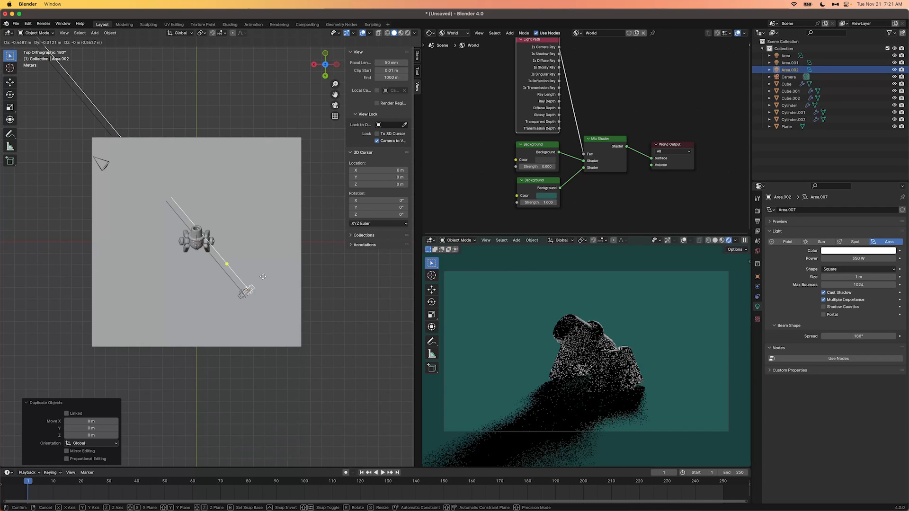
click(263, 188)
Rotate the copied light about -100° to face the cannon and move it about 0.6 m in X and -2 m in Y
key(r)
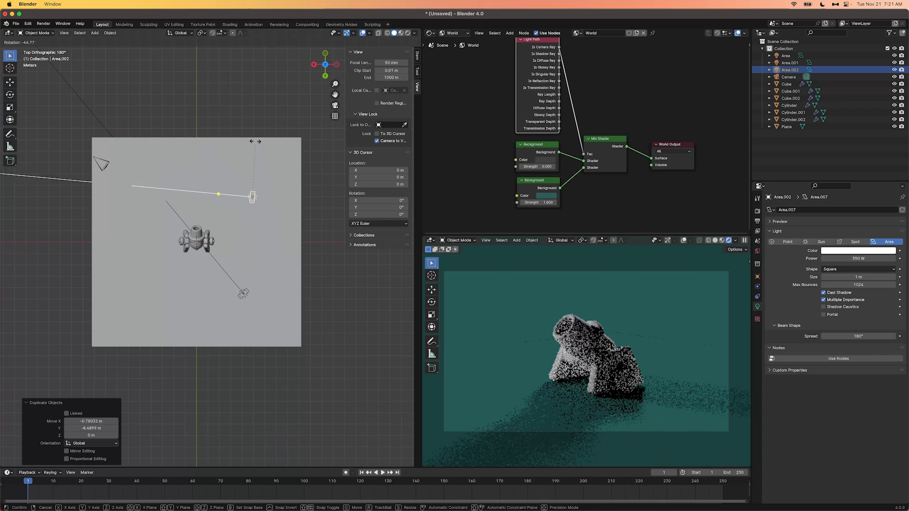
click(223, 187)
key(g)
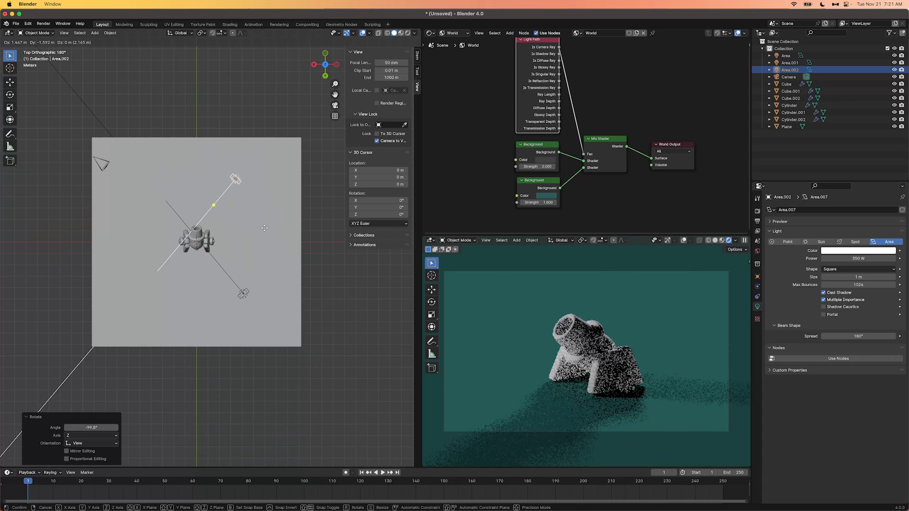
click(215, 165)
Scale the copied area light up to about 10 times its size and set its power to 400 W
key(s)
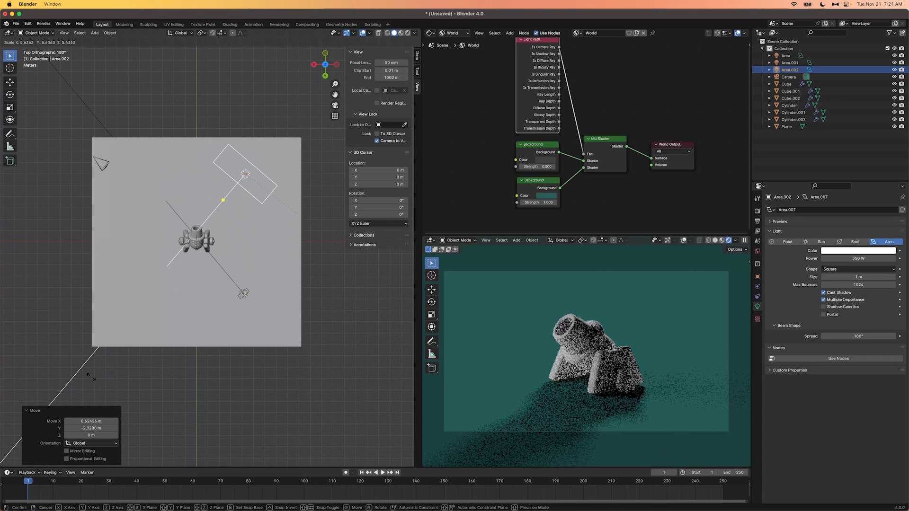
click(293, 290)
middle_drag(293, 291, 331, 263)
click(870, 258)
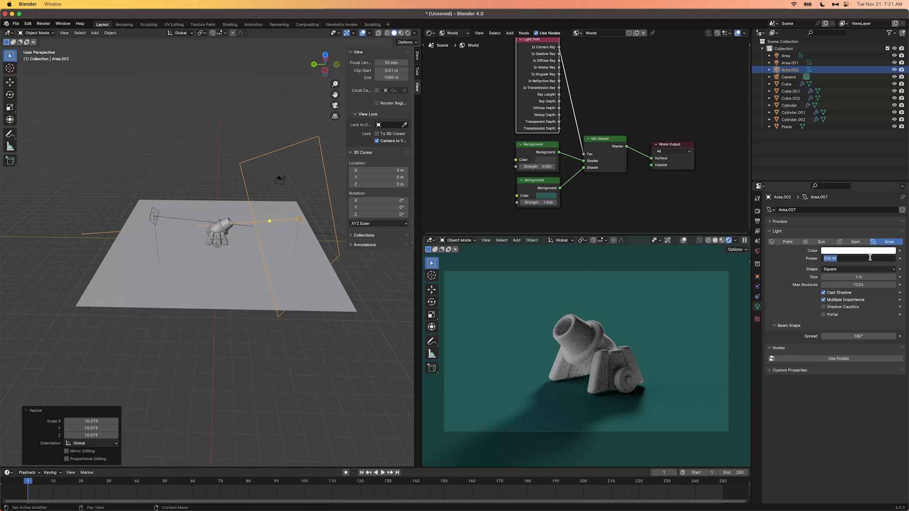
key(Return)
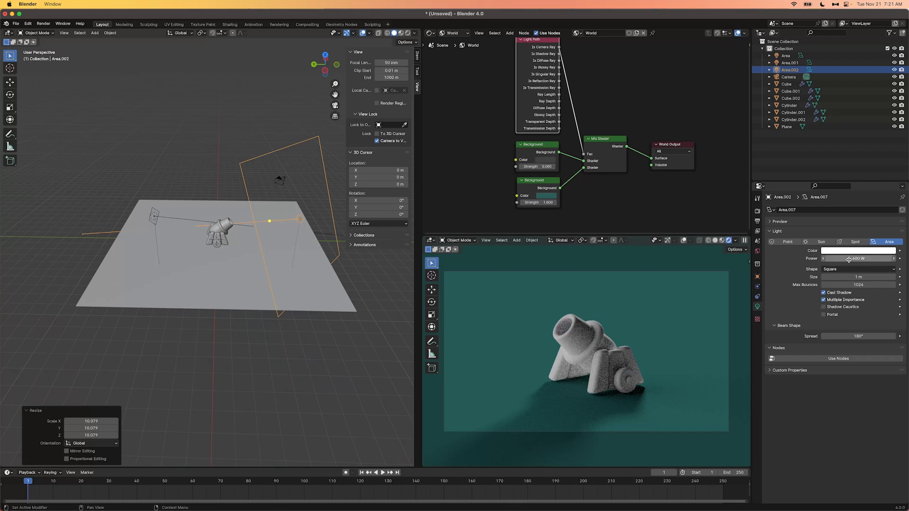
click(848, 259)
text(400)
key(Return)
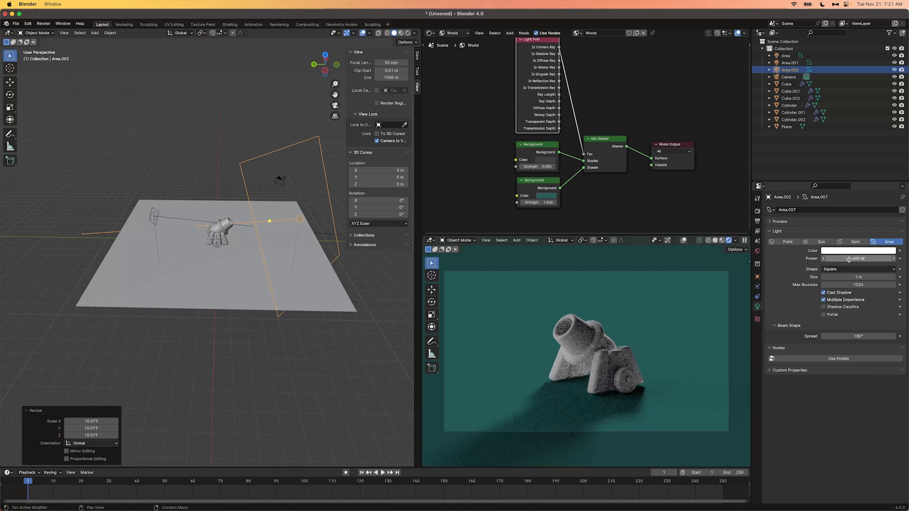
Raise the large area light about 1.2 m, and move it about 2.8 m in X and 0.5 m in Y in top view
middle_drag(265, 303, 256, 284)
key(g)
key(z)
click(262, 268)
key(KP_7)
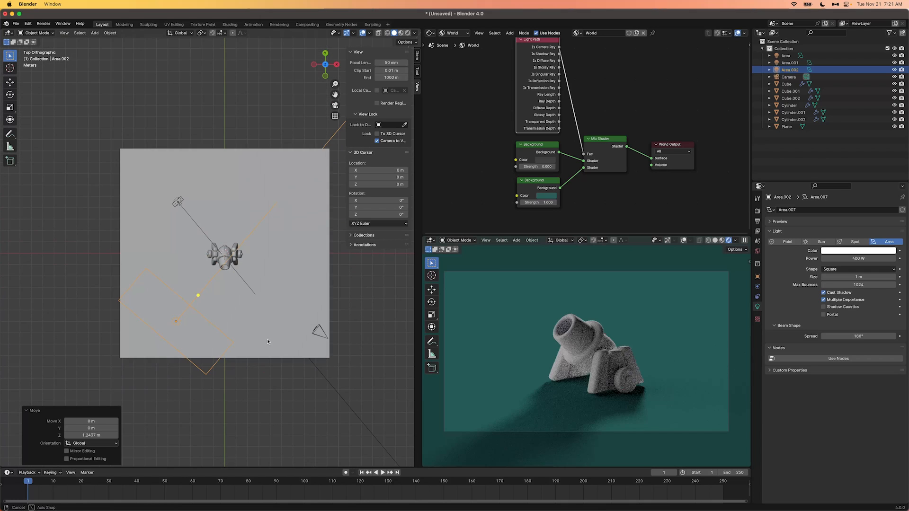
key(g)
click(304, 329)
Rotate the large area light about -27° in top view and move it about 2.3 m away from the cannon in Y
key(r)
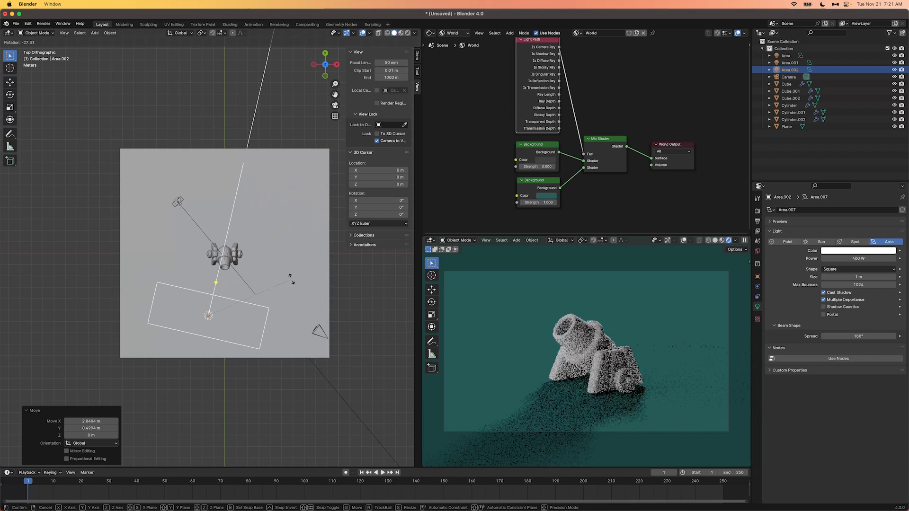
click(291, 281)
key(g)
click(288, 304)
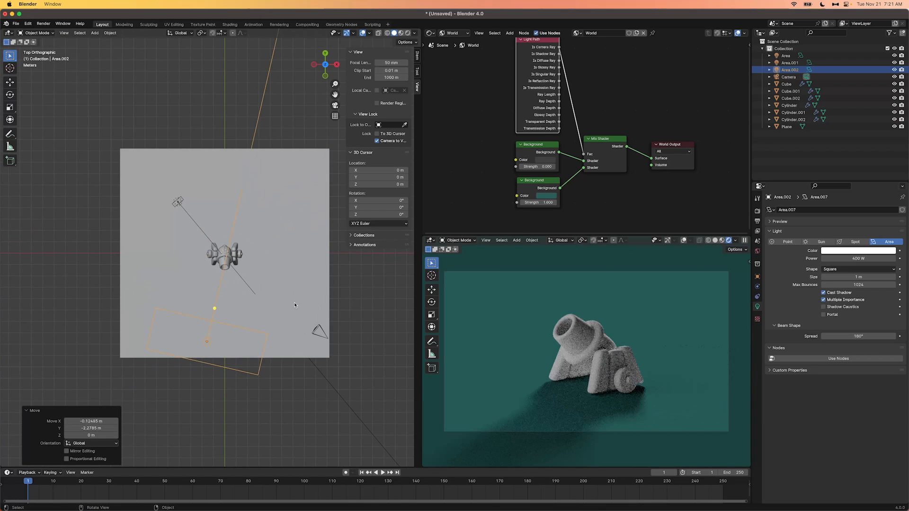
Turn the large area light slightly and shift it about 1 m in X, closer to the cannon's centre line
key(r)
click(295, 284)
key(g)
click(308, 284)
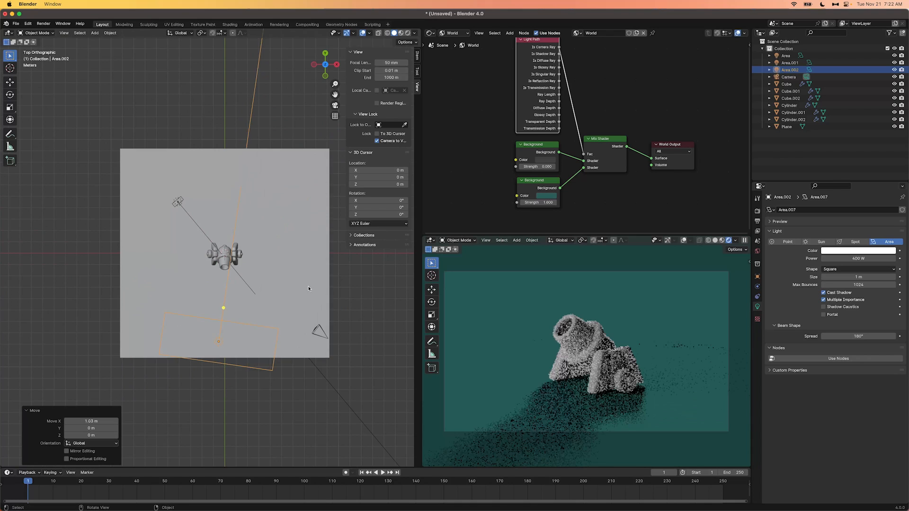
Rotate the large light about -5.5°, move it beyond the floor's front edge and turn it about -15° back towards the cannon
key(r)
click(304, 269)
key(g)
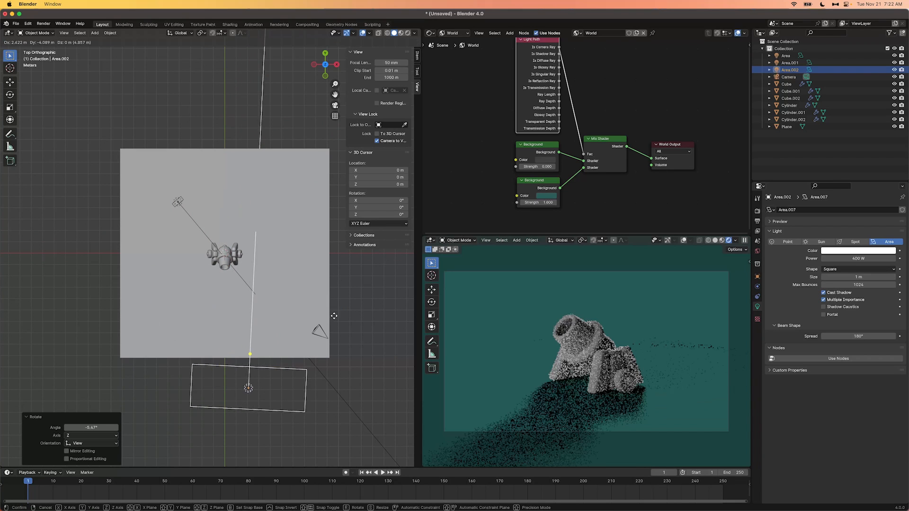
click(317, 325)
key(r)
click(321, 283)
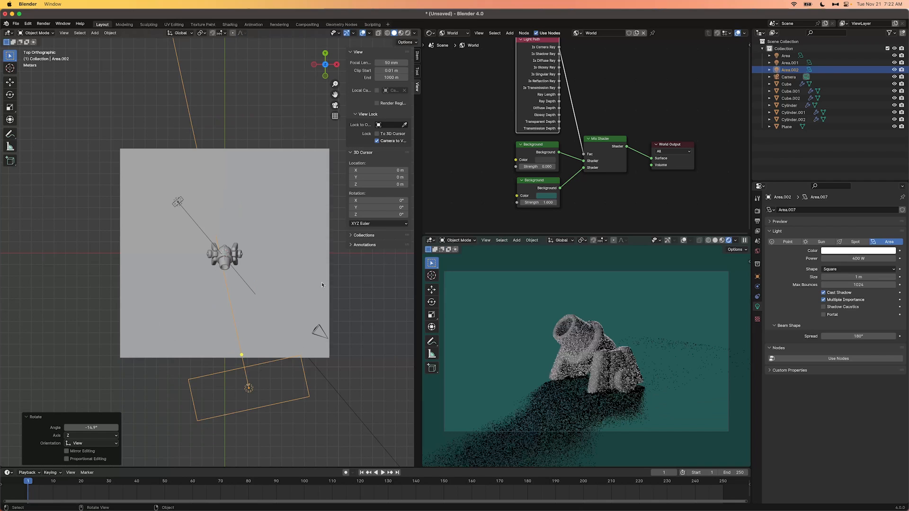
Shift and rotate the large light until it is centred in front of the cannon, just beyond the floor's edge and facing it
key(g)
click(344, 328)
key(r)
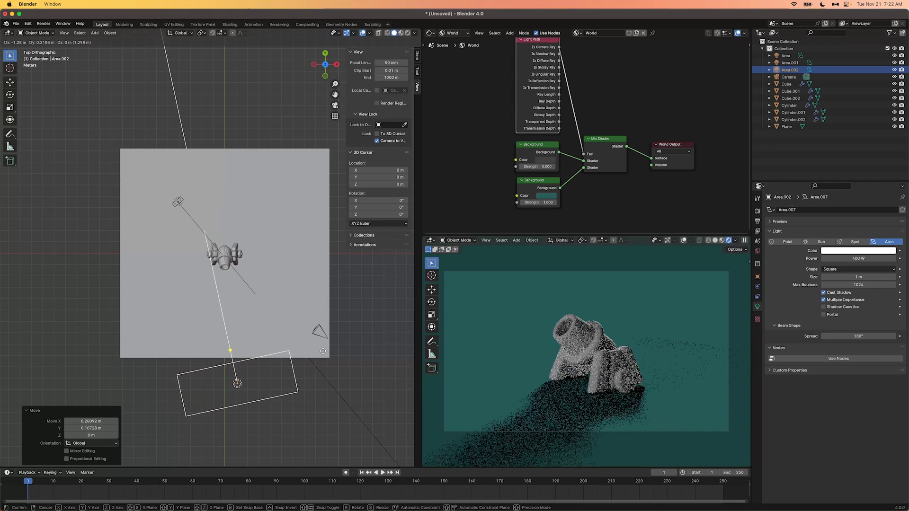
click(318, 326)
key(g)
click(325, 367)
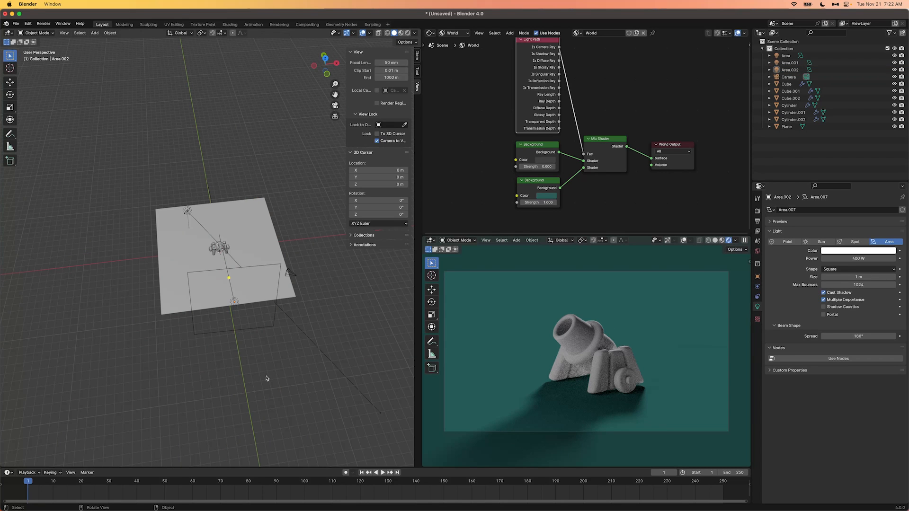
Add a sun light and move it in side view about -14.3 m in Y and -1.9 m in Z, in front of the cannon
key(shift+a)
mouse_move(267, 377)
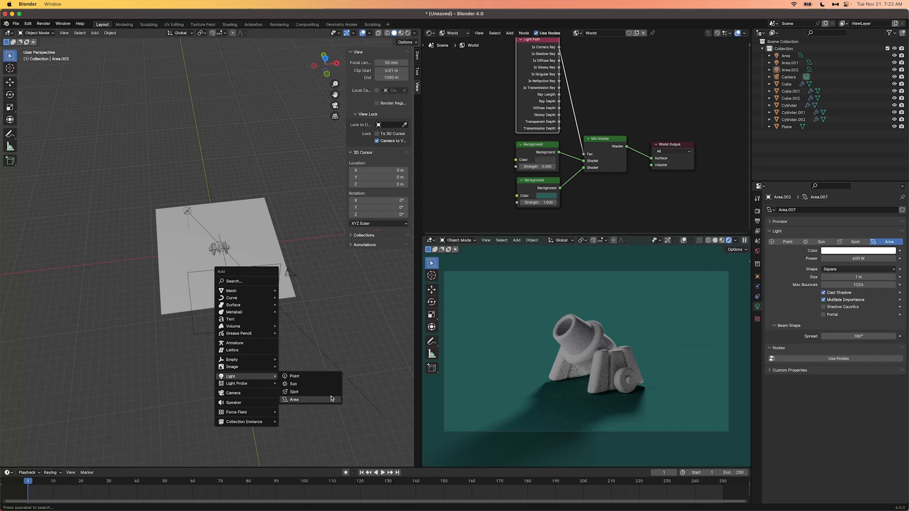
click(310, 384)
key(ctrl+KP_3)
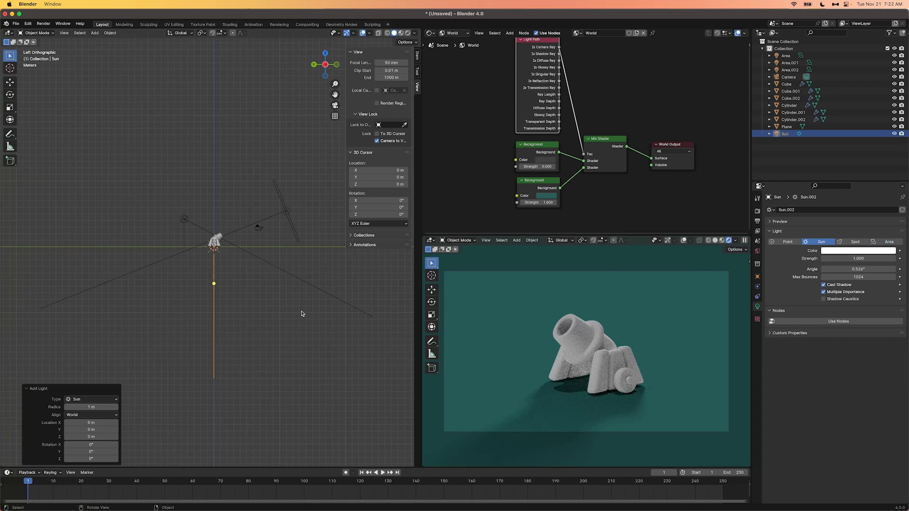
key(g)
click(365, 316)
Rotate the sun light about 33° in side view and about -61° in top view, with a small final angle adjustment
key(r)
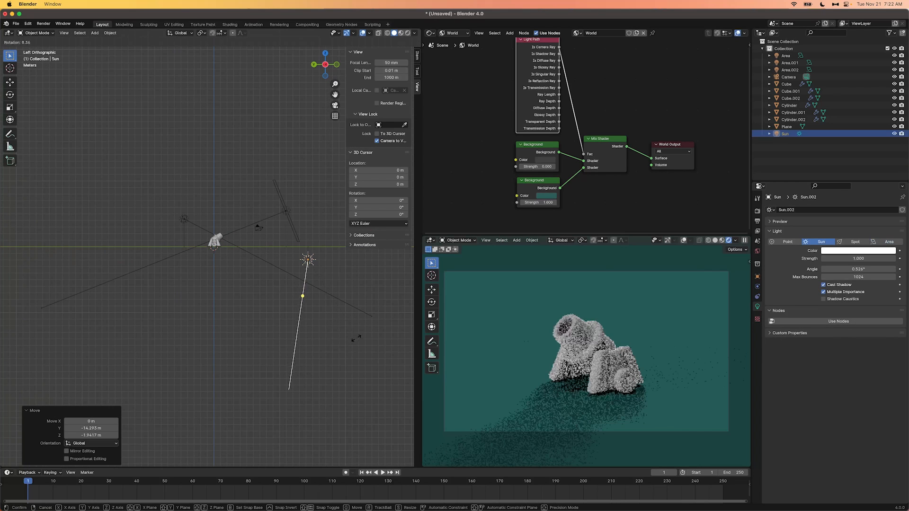
click(332, 353)
key(KP_7)
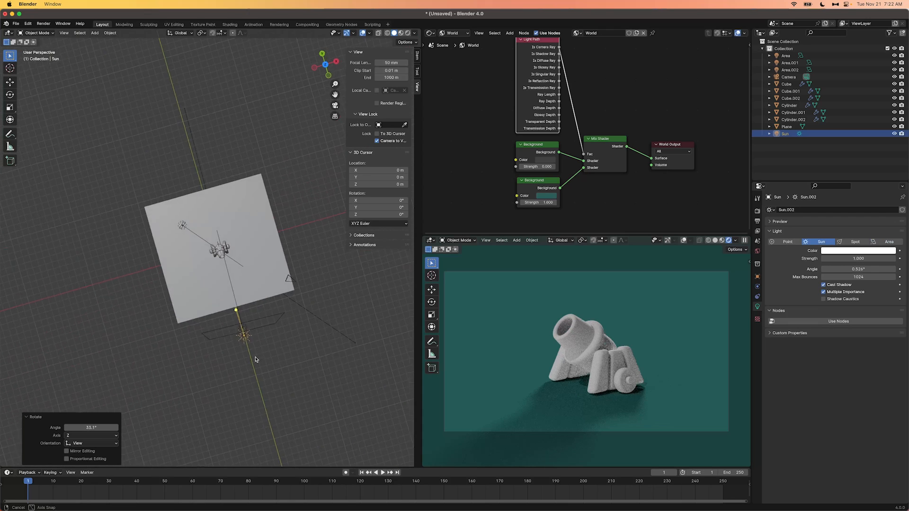
key(r)
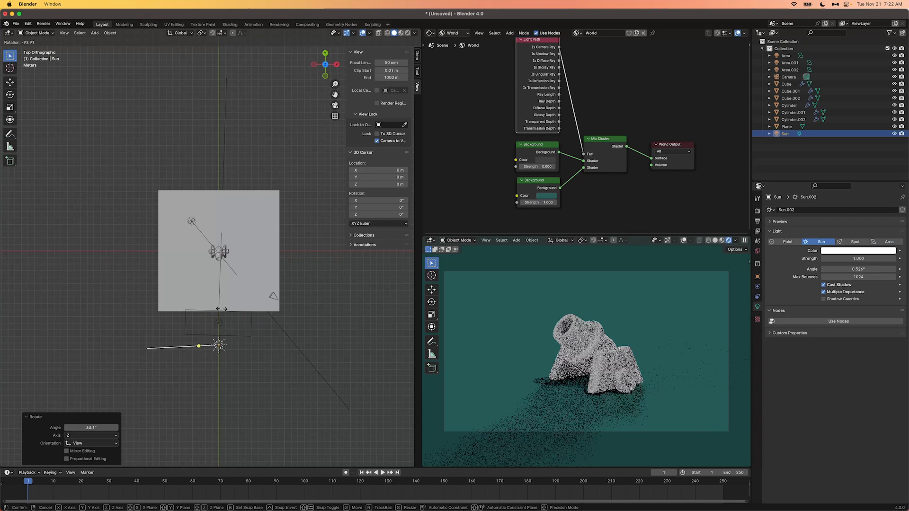
click(247, 305)
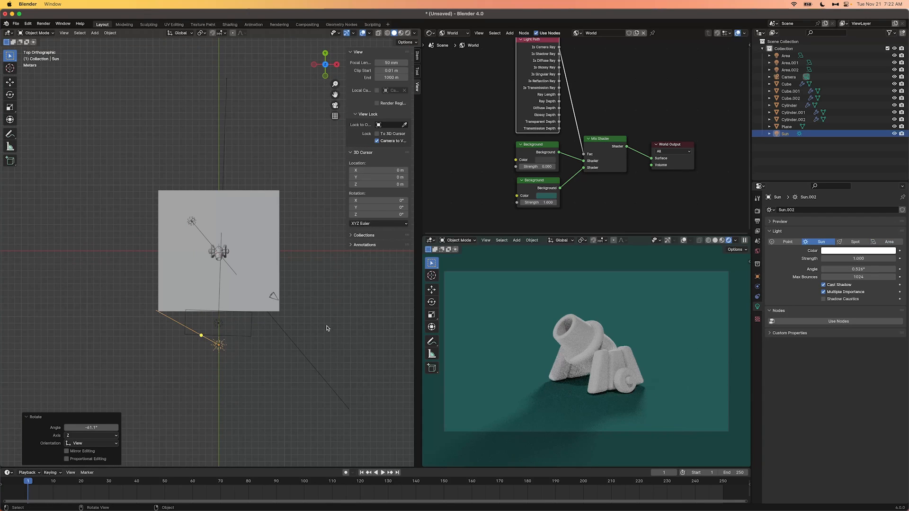
key(r)
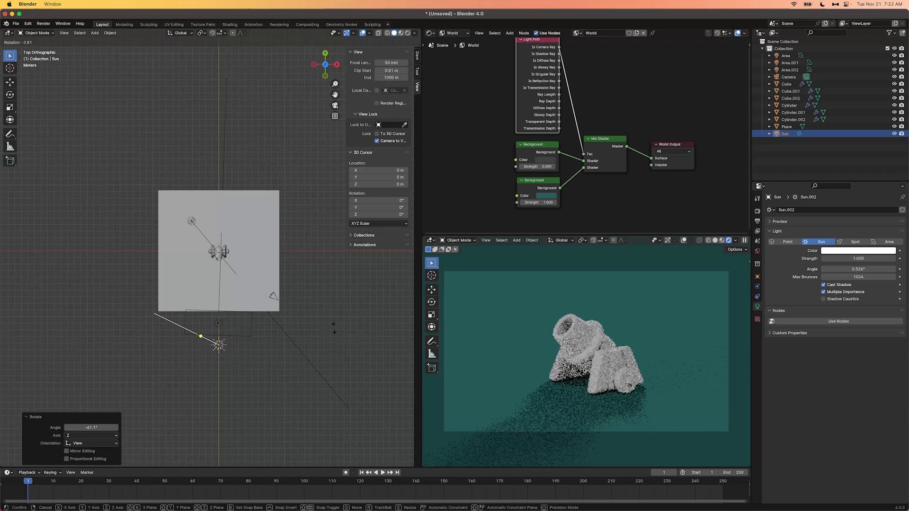
click(337, 332)
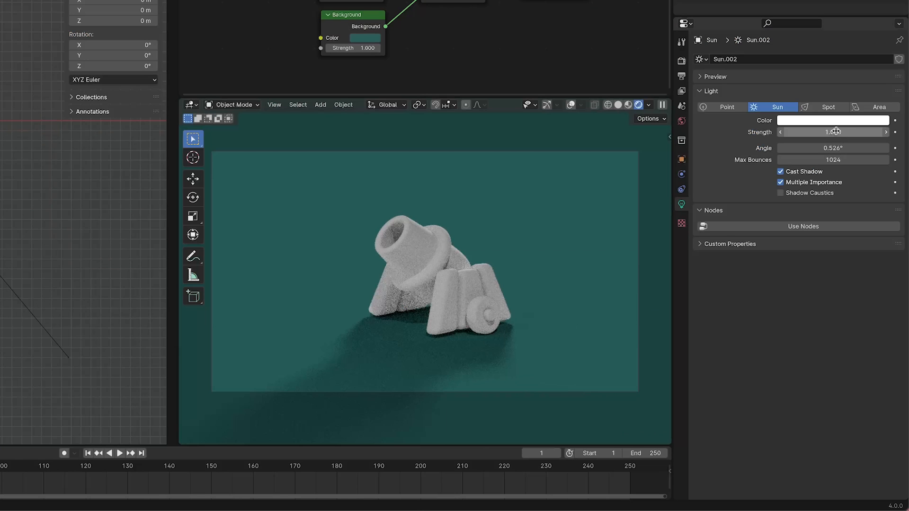
Try a sun strength of 3 and inspect the rendered cannon from another angle before returning to the camera view
drag(858, 259, 871, 259)
drag(833, 132, 847, 132)
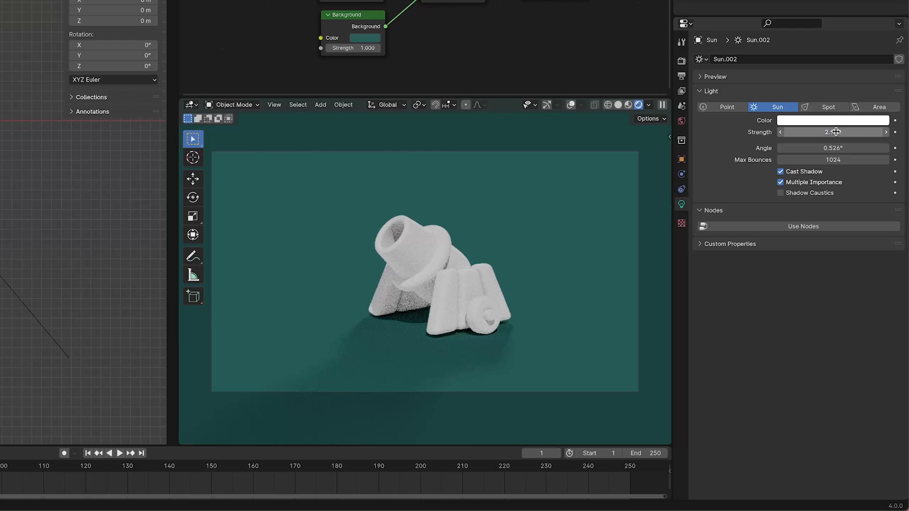
click(836, 132)
text(3)
key(Return)
middle_drag(610, 235, 635, 237)
scroll(617, 278, down, 3)
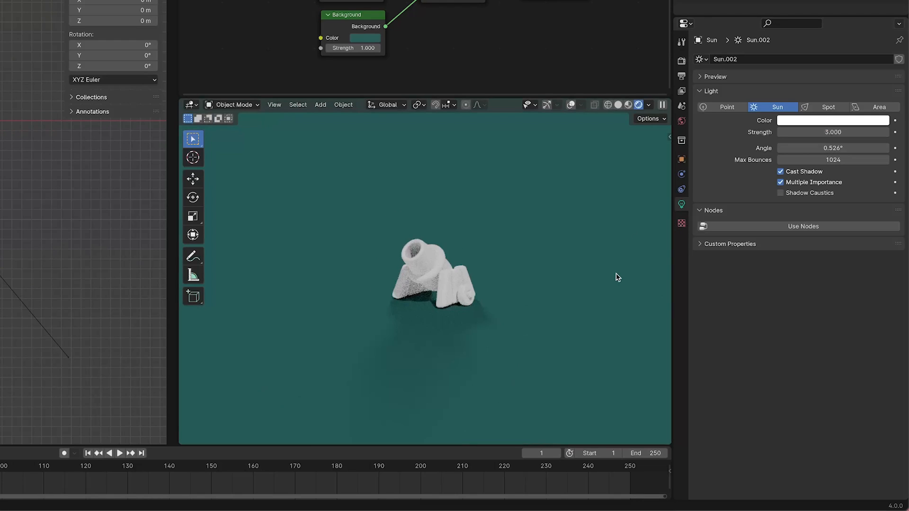
key(grave)
click(523, 262)
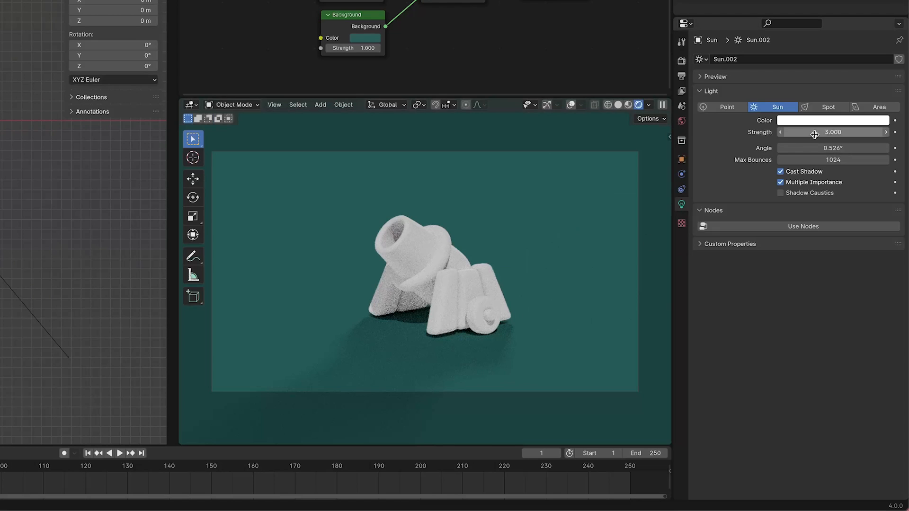
Set the sun light's strength to 2.5 and its angle to 130°
click(818, 134)
text(2.5)
key(Return)
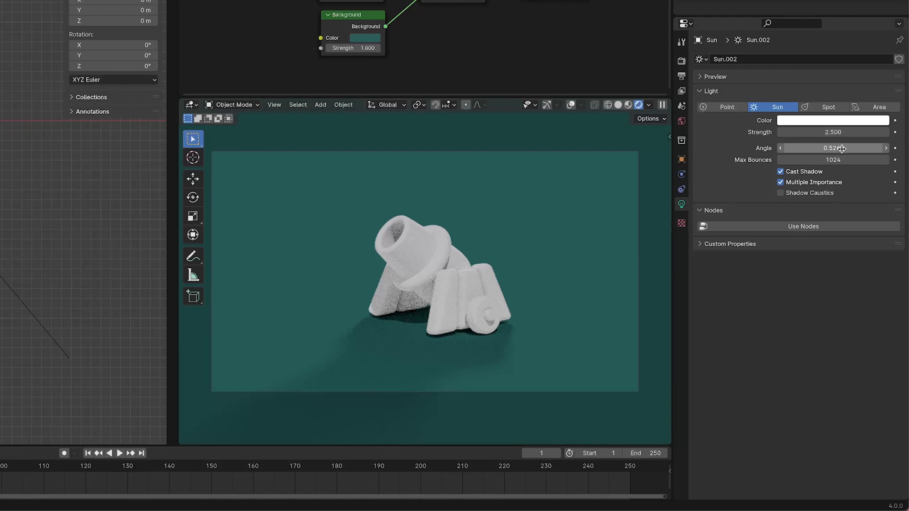
click(842, 149)
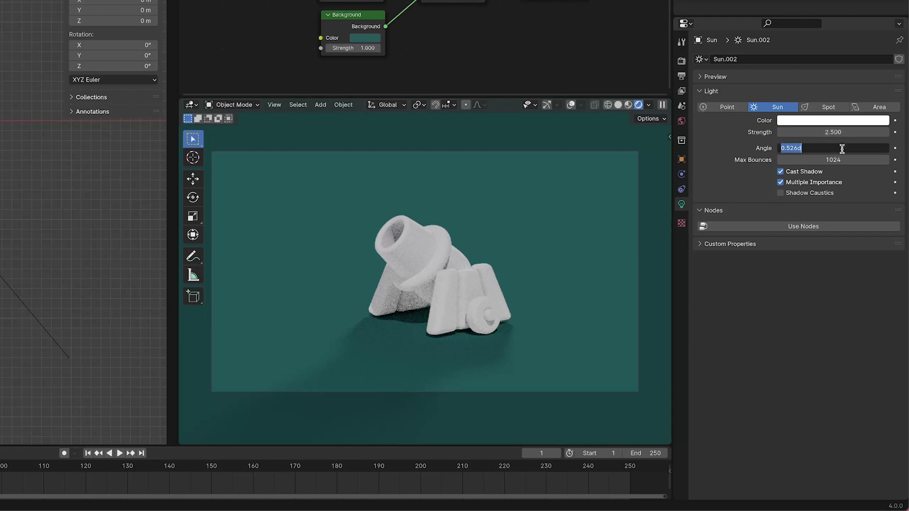
text(130)
key(Return)
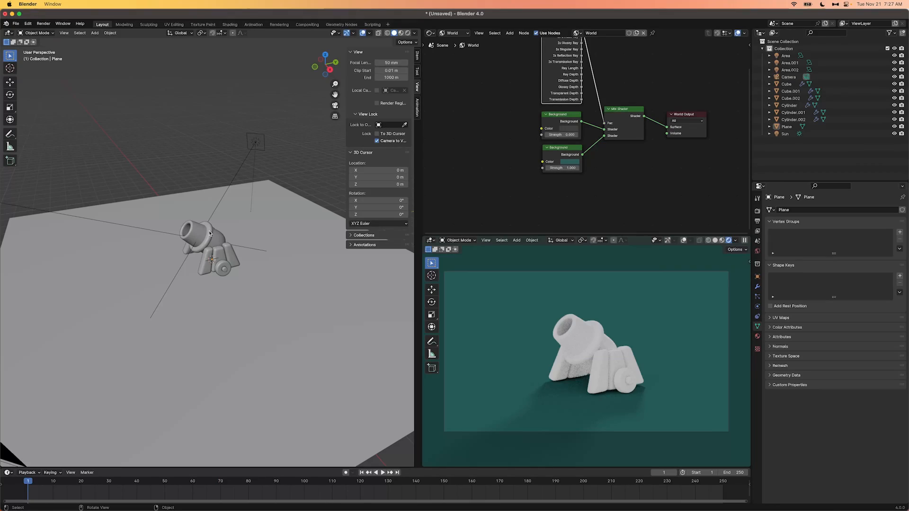
Select the cannon barrel, switch the shader editor from world to object shading, and create a new material for it
click(210, 234)
click(466, 33)
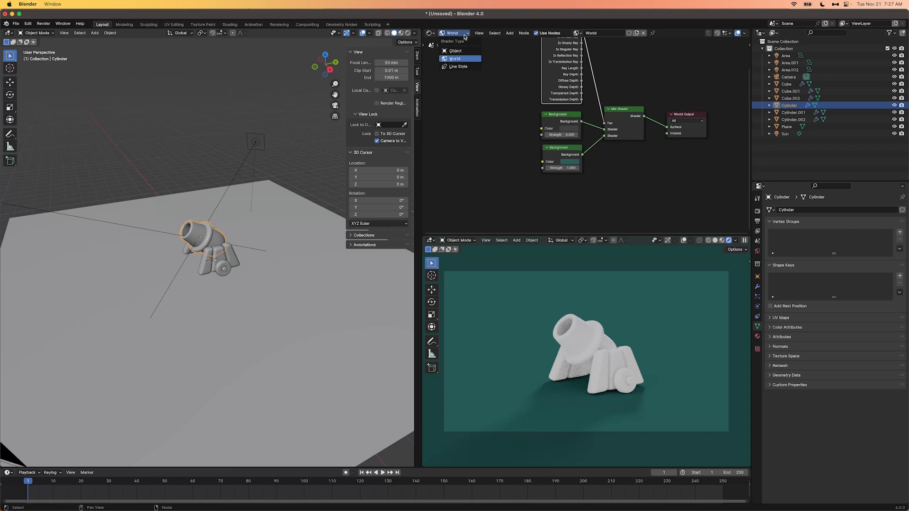
click(464, 51)
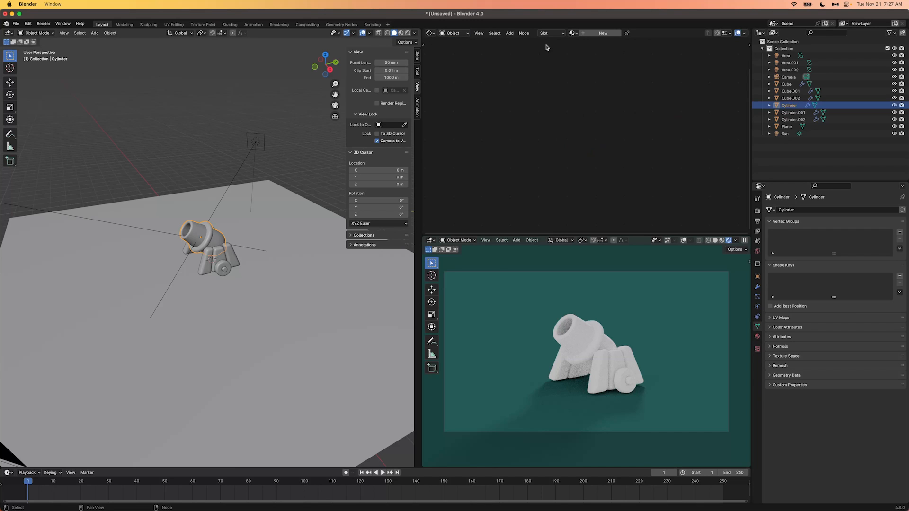
click(590, 33)
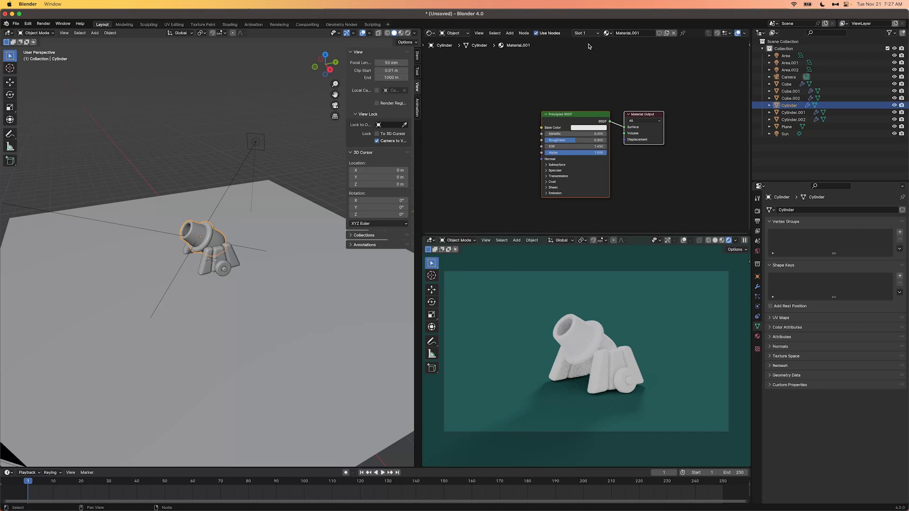
Give the barrel material a greyish-blue base color, with metallic at 1 and roughness at about 0.35
click(585, 129)
drag(601, 64, 628, 57)
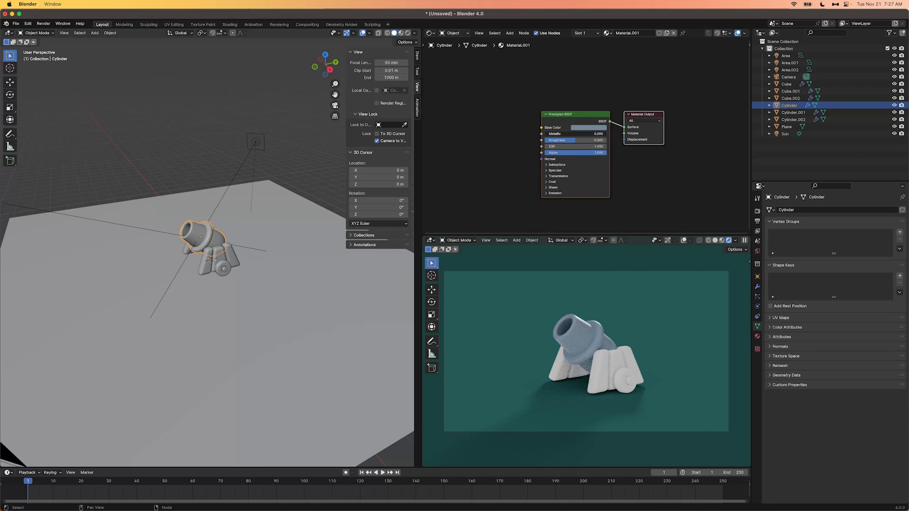
mouse_move(545, 135)
mouse_down()
mouse_move(608, 134)
mouse_move(558, 141)
mouse_up()
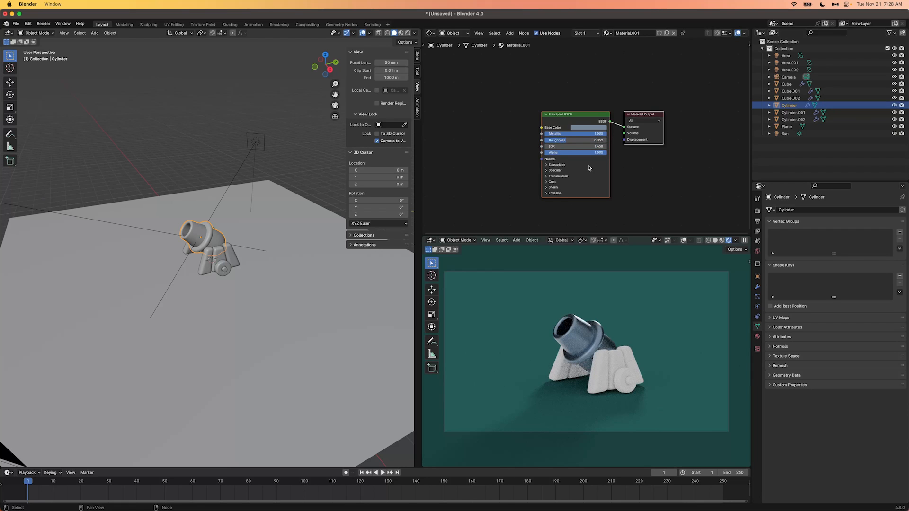
Set the sheen weight of the barrel's Principled BSDF to 0.5
click(555, 189)
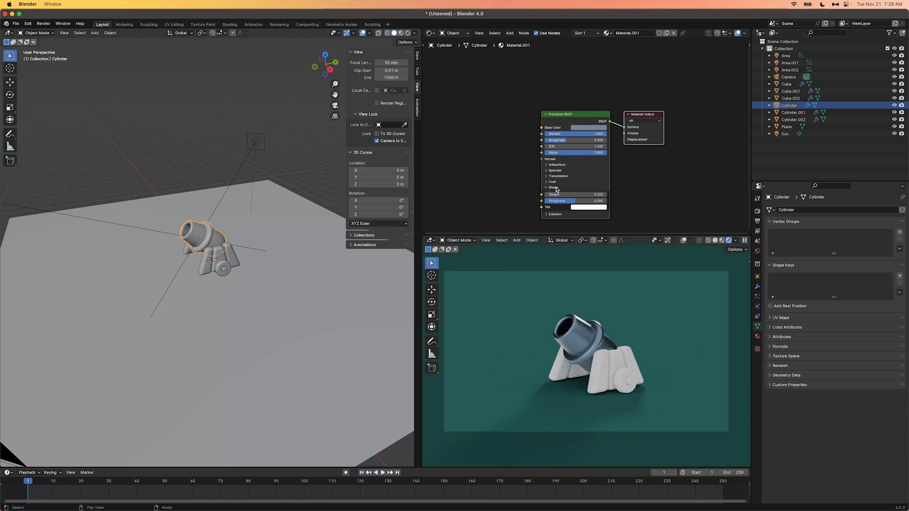
click(576, 193)
text(.5)
key(Return)
Sample the sheen tint from the teal background, brighten it to a light turquoise, and check the barrel up close
click(577, 207)
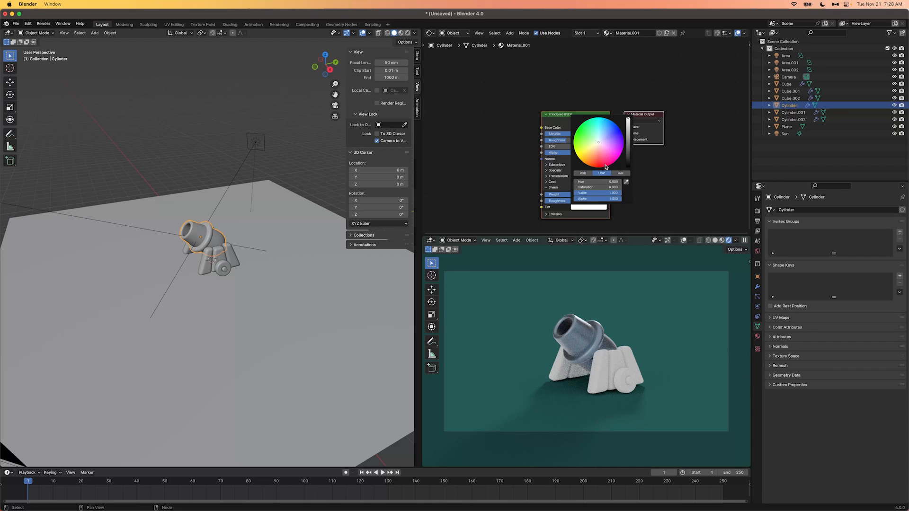
click(625, 182)
click(662, 290)
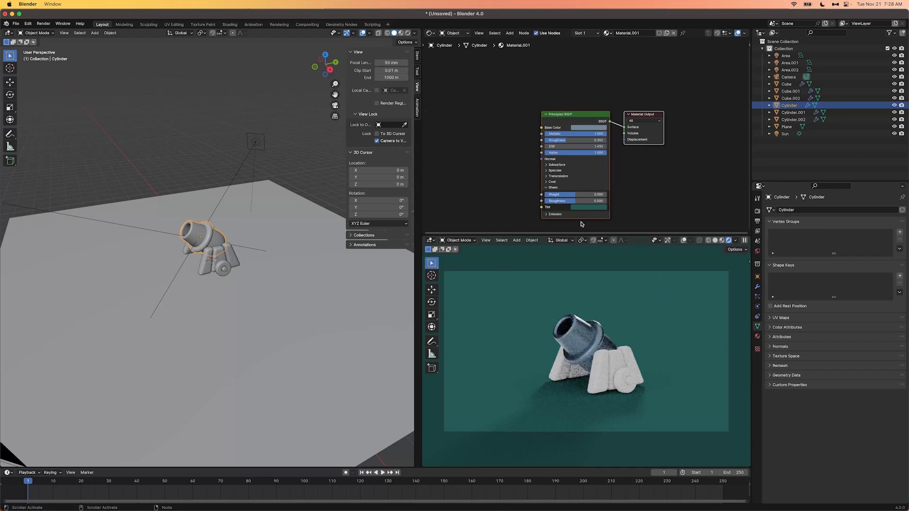
click(589, 210)
drag(629, 144, 630, 129)
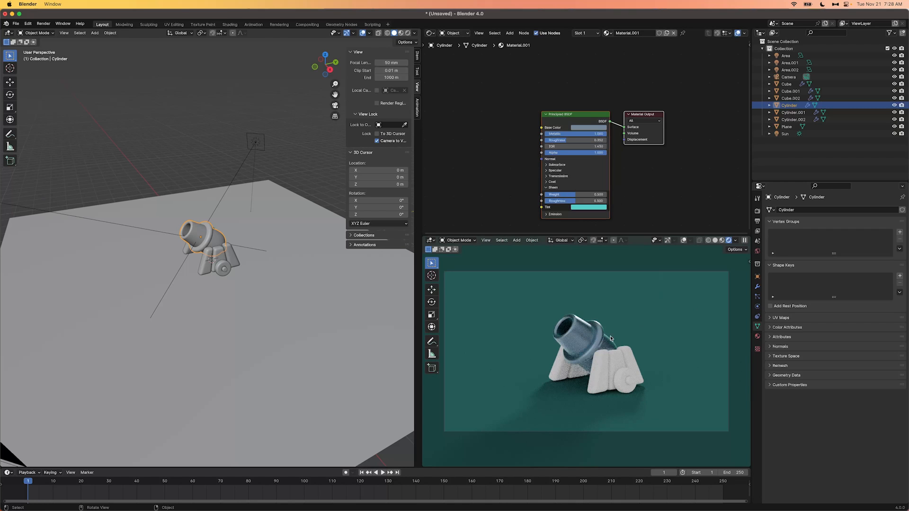
scroll(635, 363, up, 4)
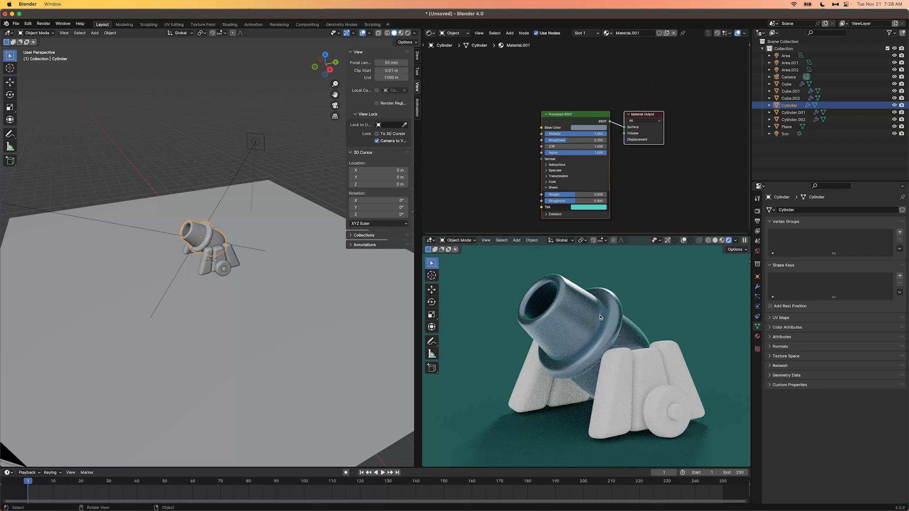
scroll(600, 317, down, 5)
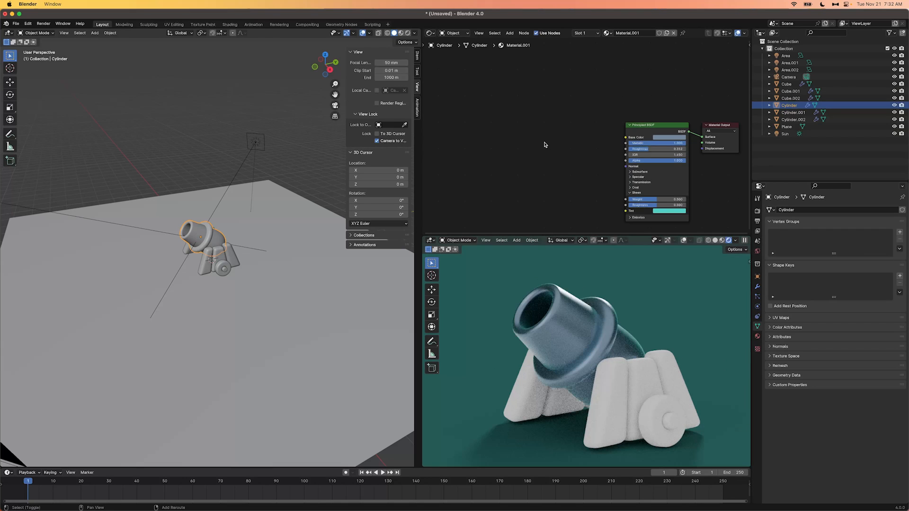
Add a Color Ramp node, connect its color output to the Principled BSDF's Roughness, and place it beside the shader
key(shift+a)
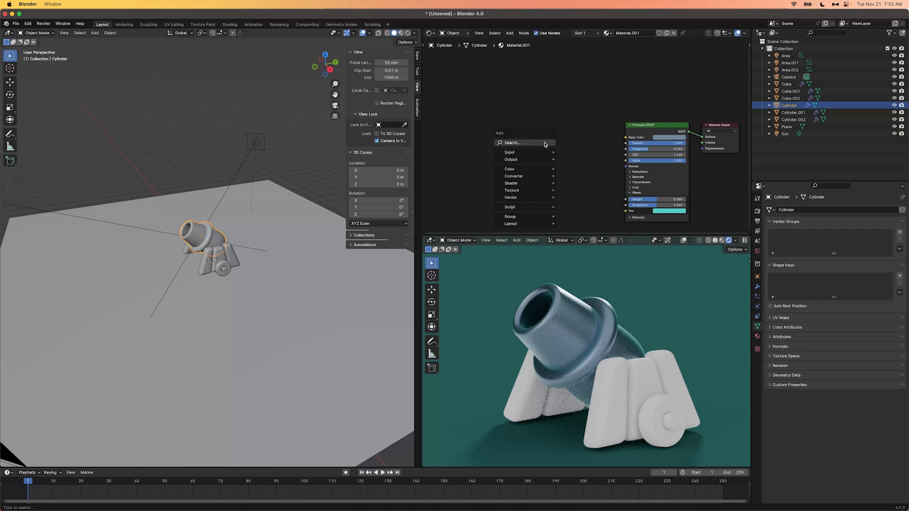
text(color ramp)
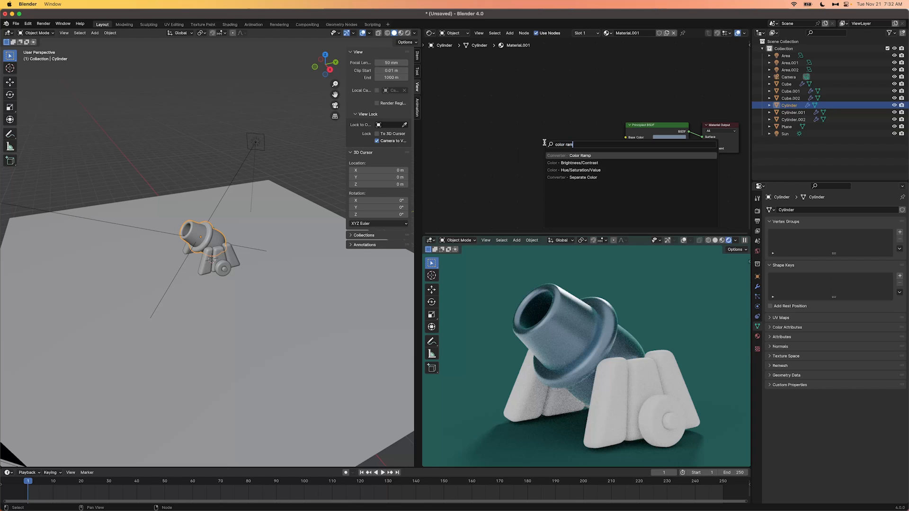
key(Return)
click(536, 140)
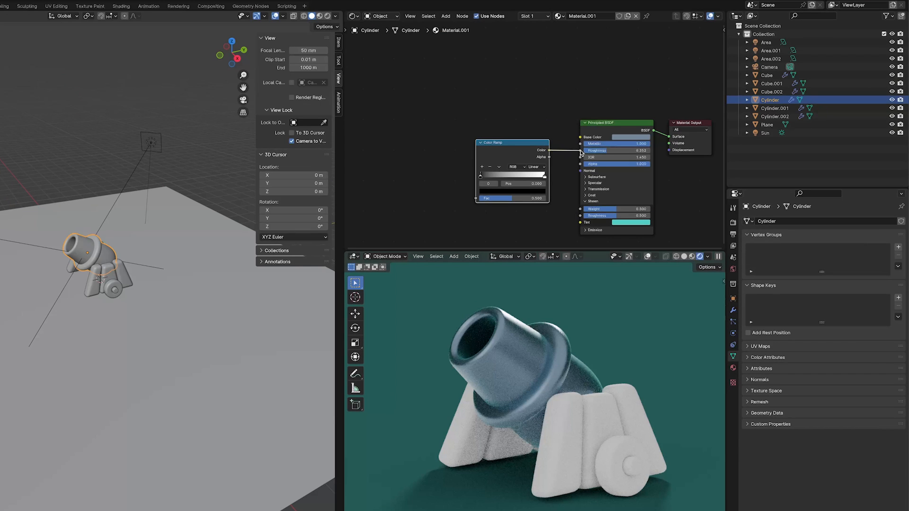
drag(581, 152, 581, 152)
drag(522, 154, 511, 133)
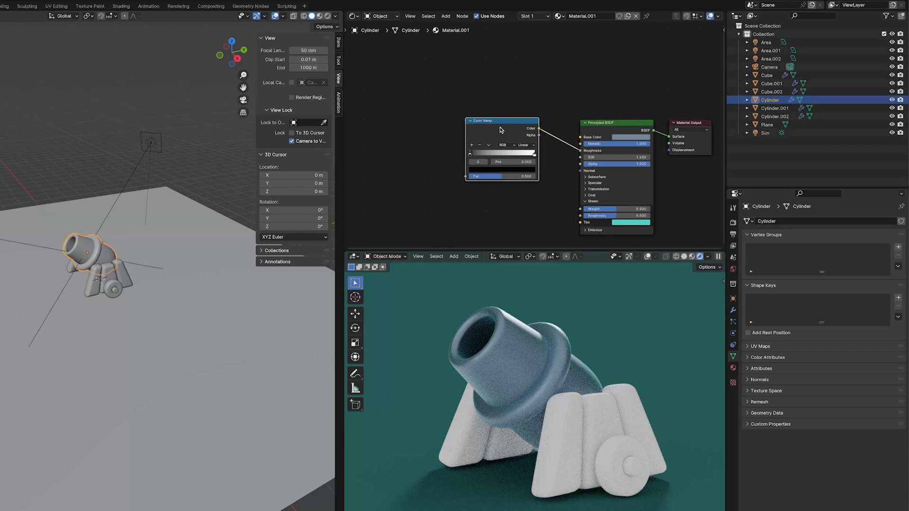
Preview the Color Ramp output directly on the barrel and switch back to the Principled BSDF output
ctrl+shift+click(500, 129)
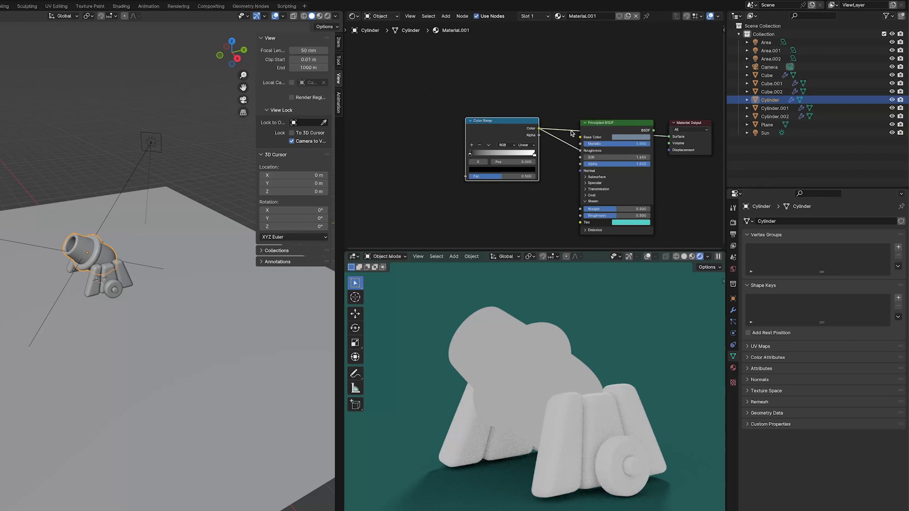
ctrl+shift+click(600, 129)
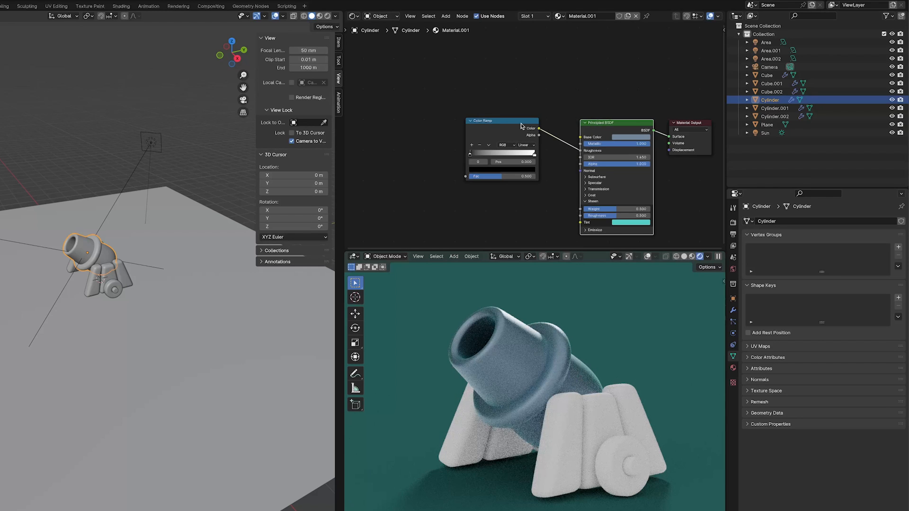
ctrl+shift+click(517, 127)
ctrl+shift+click(617, 126)
Add a Noise Texture node whose Fac output feeds the Color Ramp's Fac input
drag(466, 177, 426, 129)
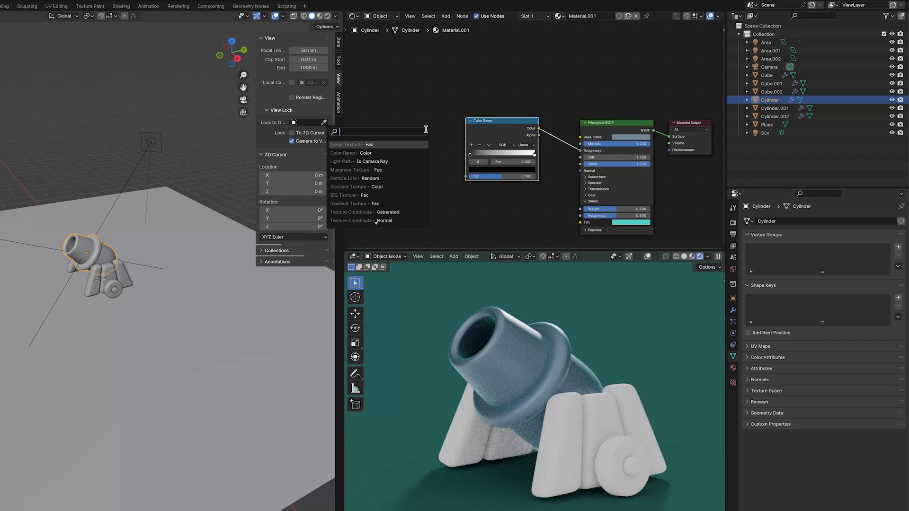
text(noise te)
key(Return)
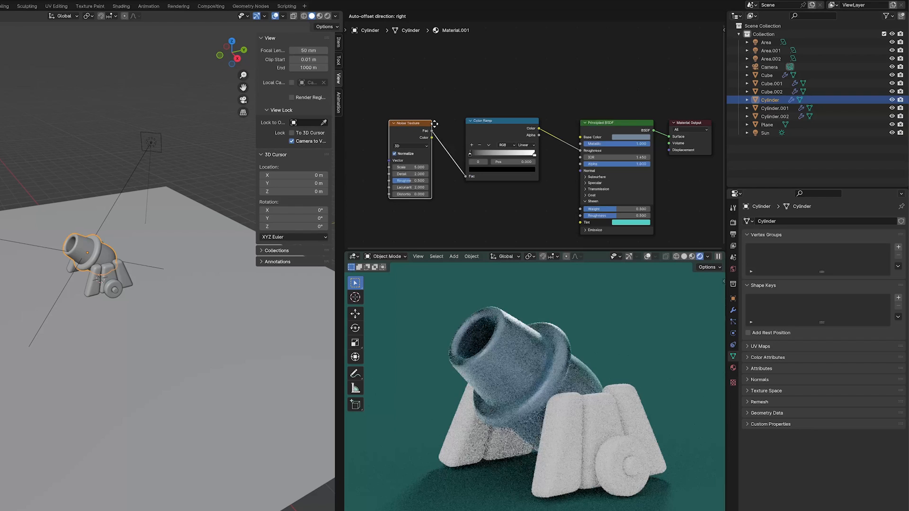
click(434, 124)
Add linked Texture Coordinate and Mapping nodes to the Noise Texture and position them in front of it
middle_drag(413, 107, 464, 109)
key(ctrl+t)
key(g)
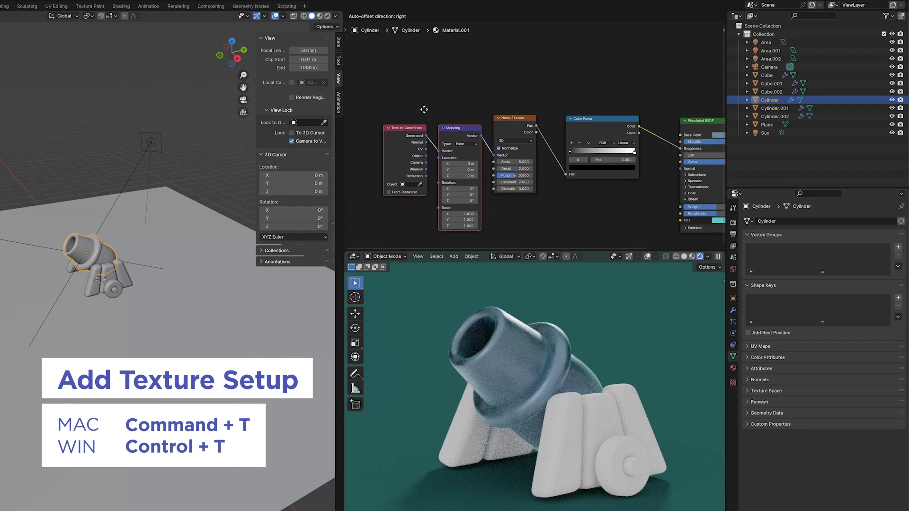
click(426, 100)
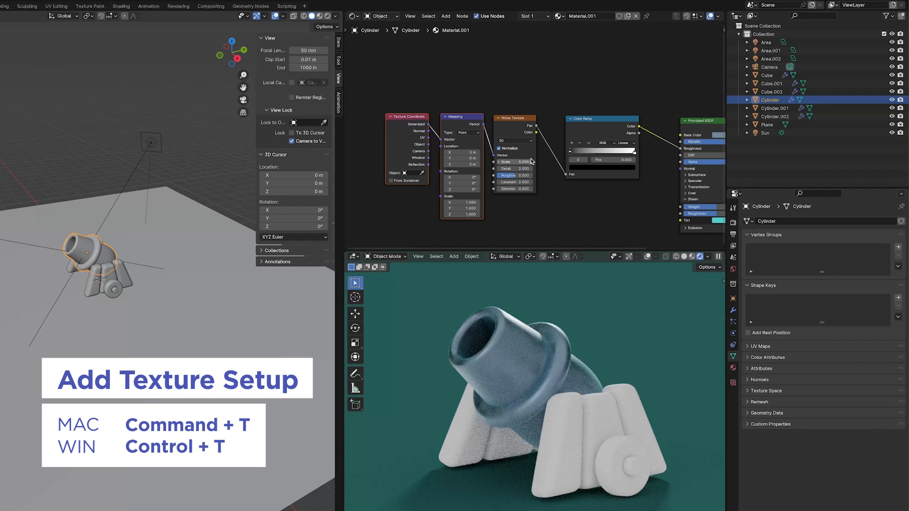
Preview the Color Ramp on the barrel and set the noise scale to 10 and the Mapping Z scale to 1.44
ctrl+shift+click(590, 128)
scroll(485, 217, up, 2)
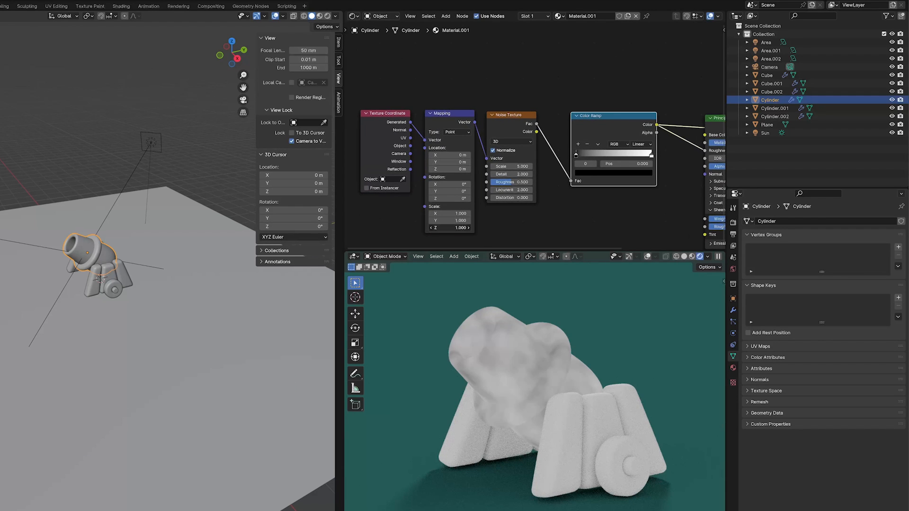
drag(450, 227, 493, 228)
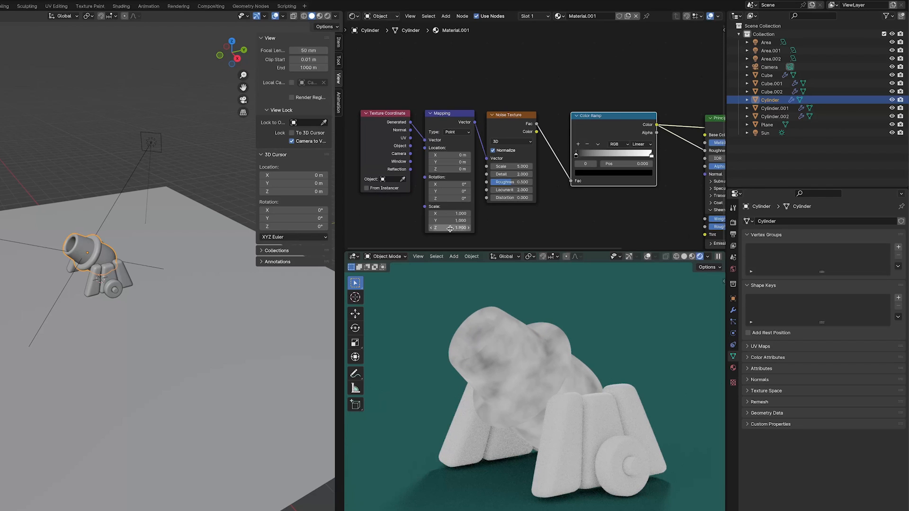
drag(452, 227, 518, 231)
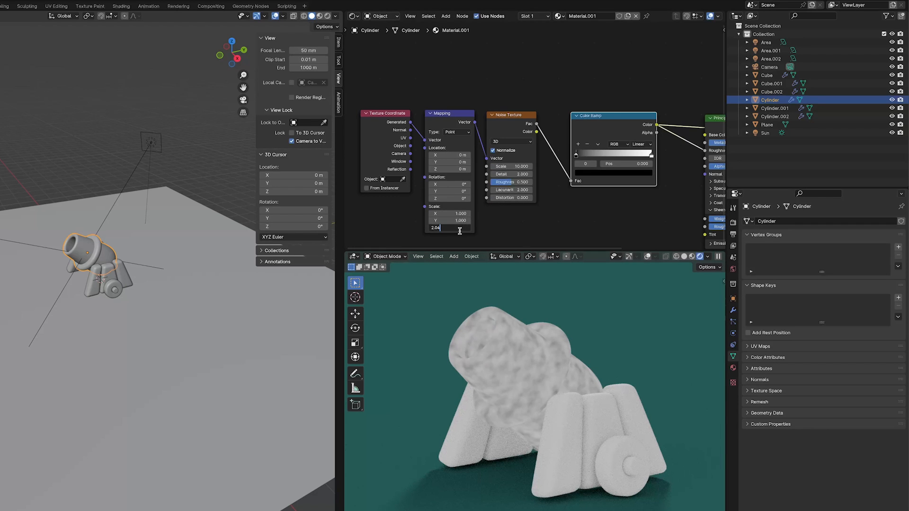
text(1.66)
key(Return)
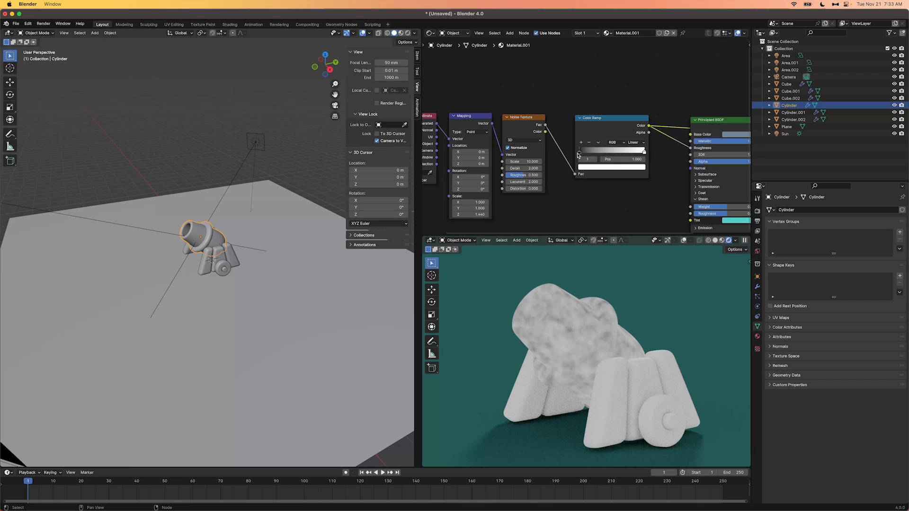
Move the Color Ramp's black stop to about 0.36 and reconnect the Principled BSDF to view the barrel up close
drag(582, 154, 610, 148)
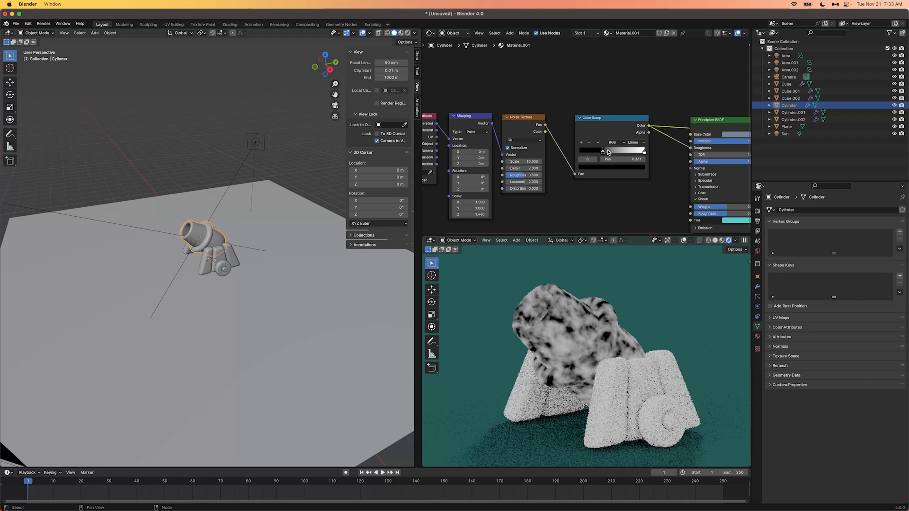
ctrl+shift+click(714, 127)
scroll(565, 311, up, 3)
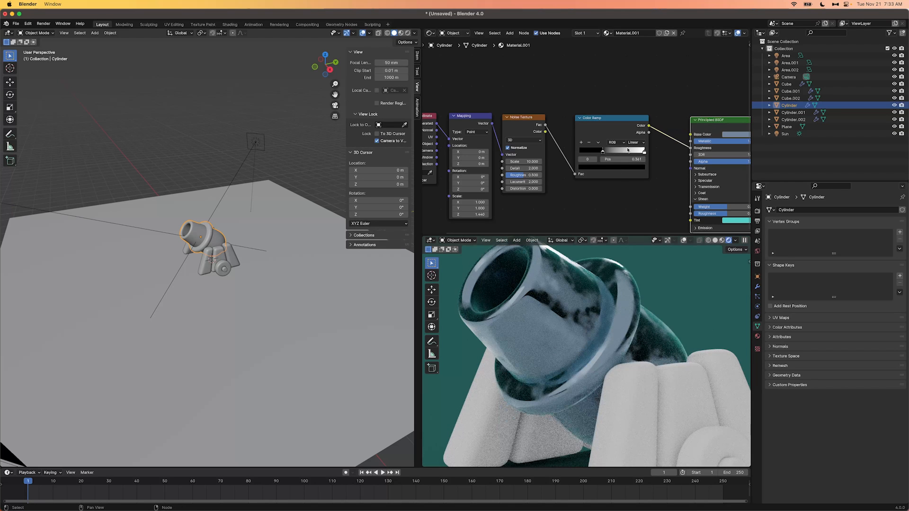
Lighten the Color Ramp's black stop to grey, move it to about 0.48, and darken the grey slightly
click(604, 168)
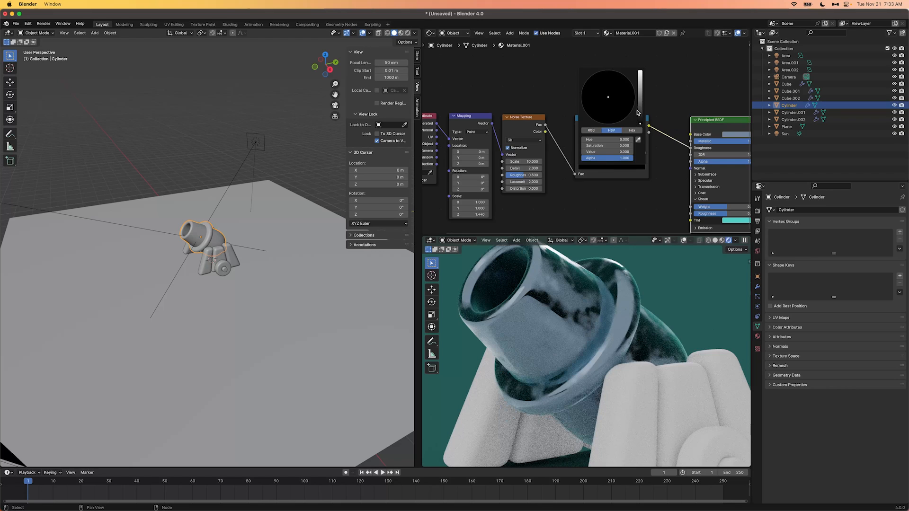
mouse_move(639, 113)
mouse_down()
mouse_move(640, 78)
mouse_move(640, 96)
mouse_up()
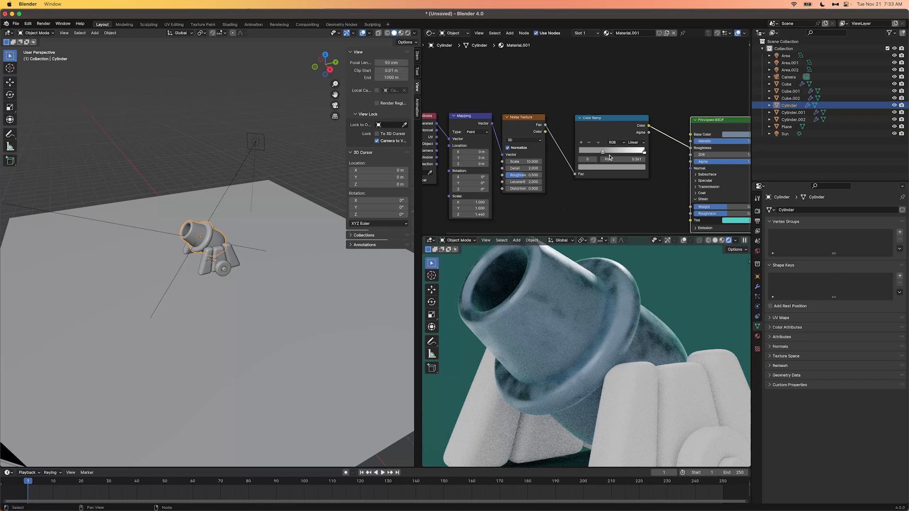
drag(606, 154, 614, 154)
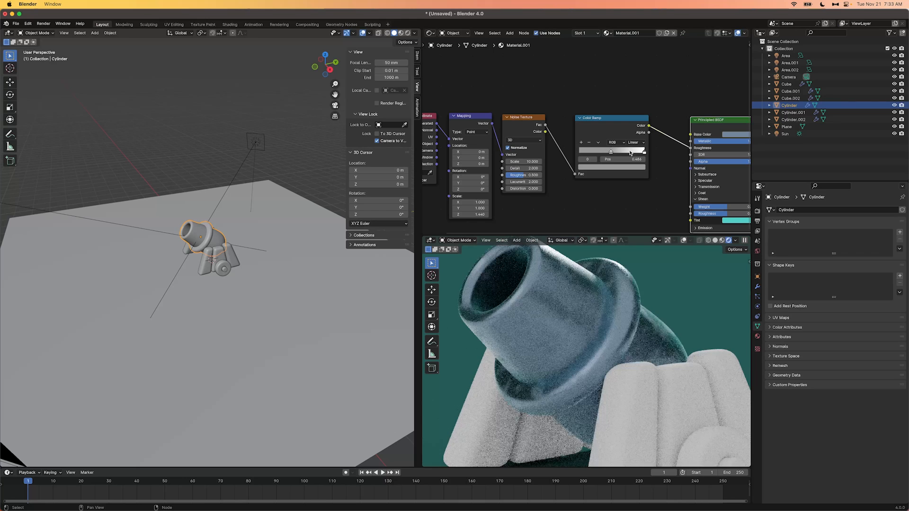
click(625, 169)
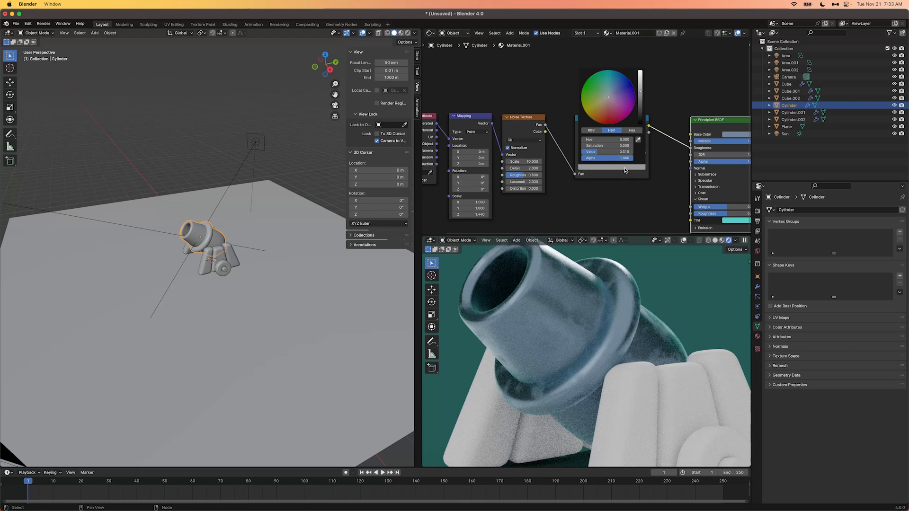
drag(639, 96, 639, 101)
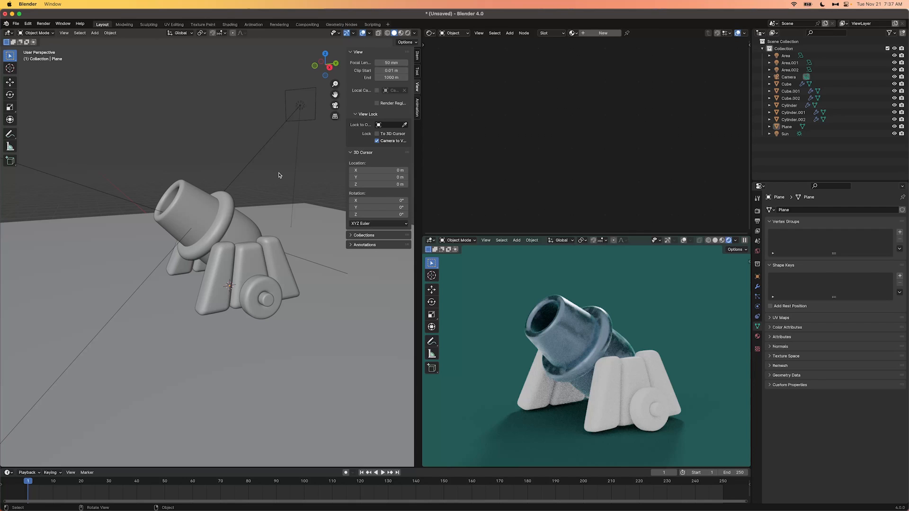
Create a new material on the middle leg and feed its Base Color from an added Color Ramp
click(251, 253)
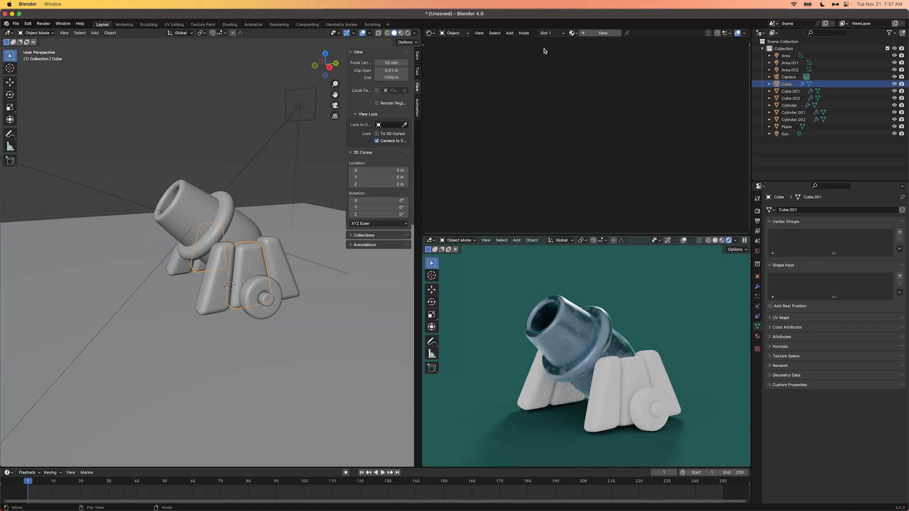
click(602, 33)
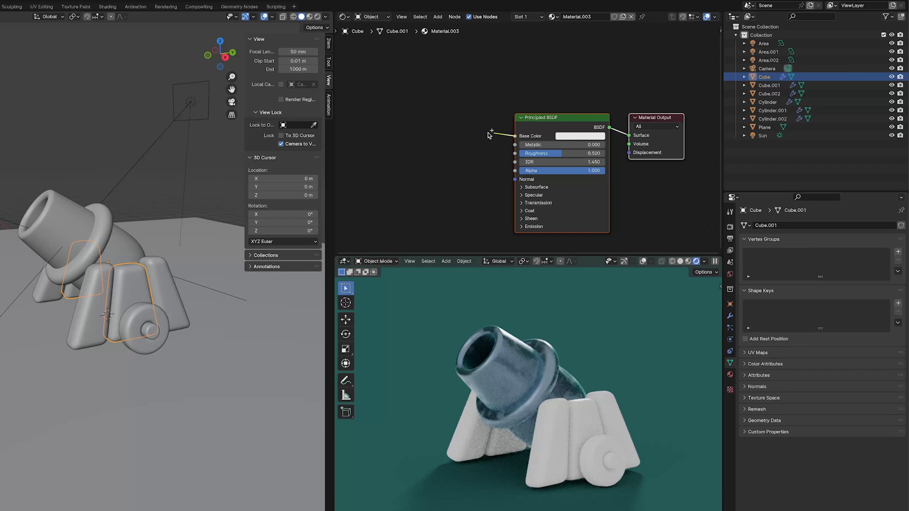
drag(487, 135, 460, 129)
text(color ram)
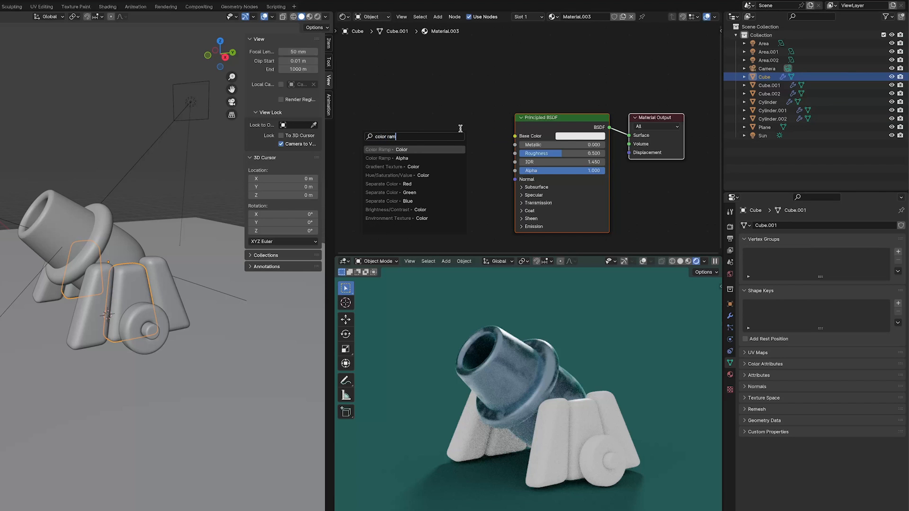
text(p)
key(Return)
click(464, 125)
middle_drag(386, 179, 462, 181)
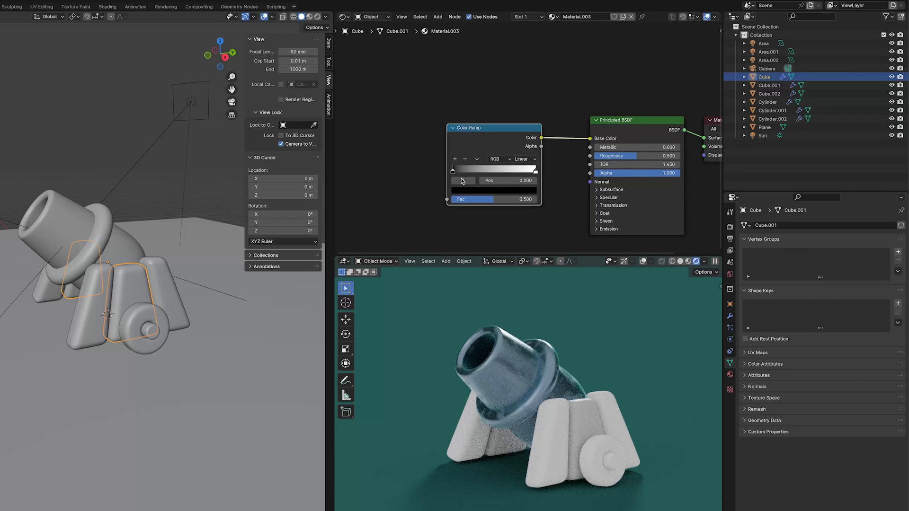
Add a Noise Texture in front of the Color Ramp with its Fac output driving the ramp's Fac
drag(400, 151, 400, 148)
text(noise)
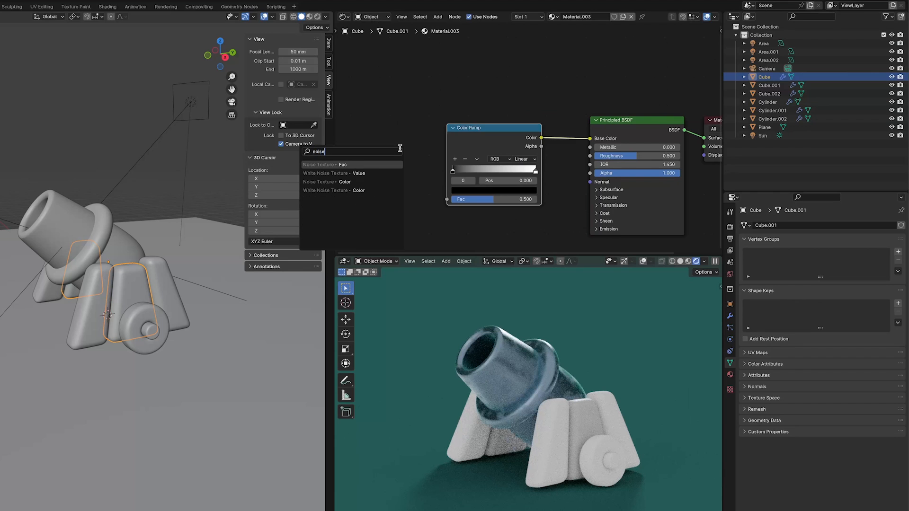
key(Return)
click(413, 130)
middle_drag(363, 170, 464, 170)
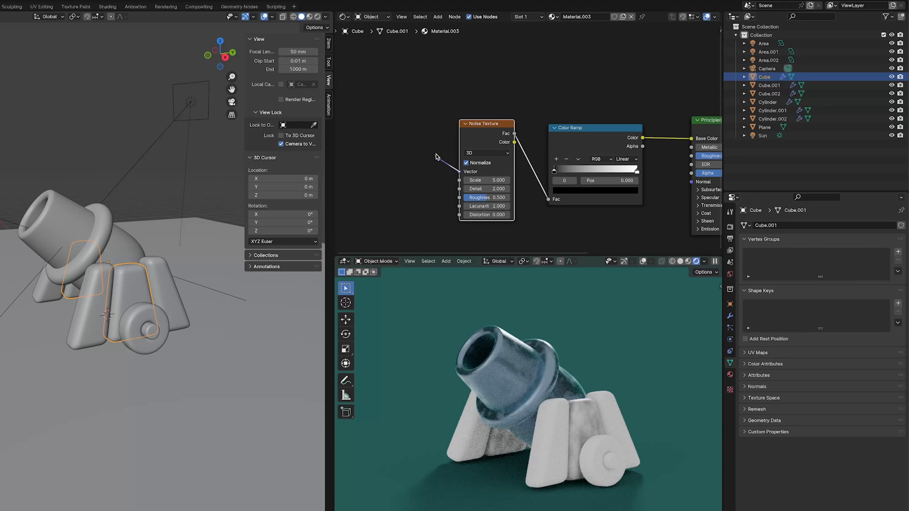
Add a Musgrave Texture whose Height output feeds the Noise Texture's Vector
drag(435, 157, 421, 139)
text(musg)
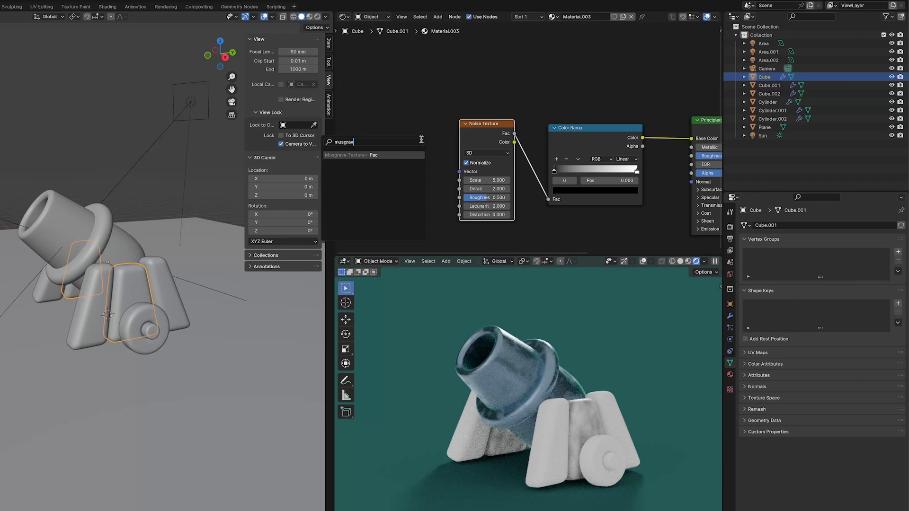
text(rav)
key(Return)
click(419, 125)
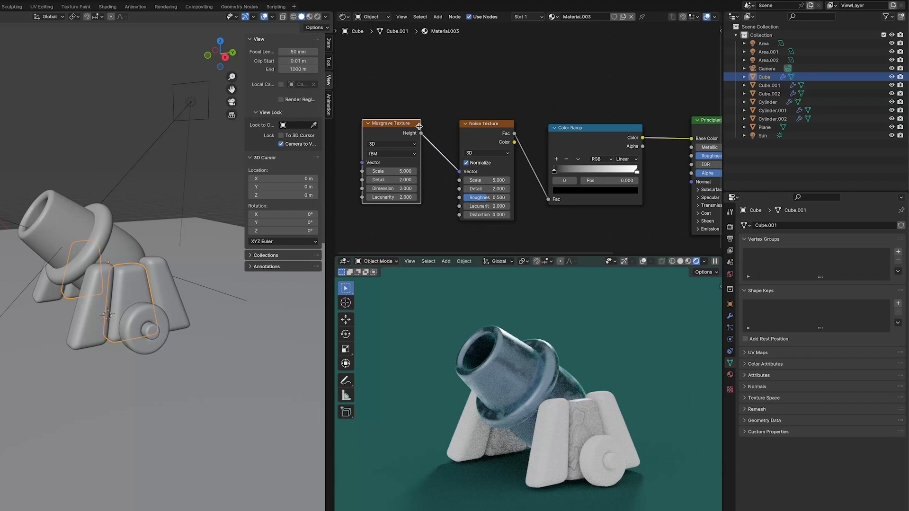
Add Texture Coordinate and Mapping nodes before the Musgrave Texture and feed the Mapping from the Object output
key(ctrl+t)
middle_drag(434, 110, 518, 106)
key(g)
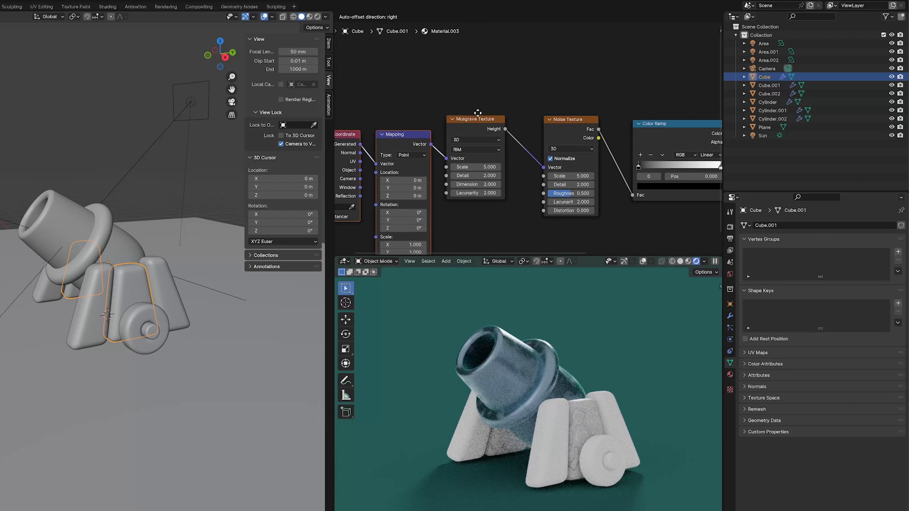
click(480, 99)
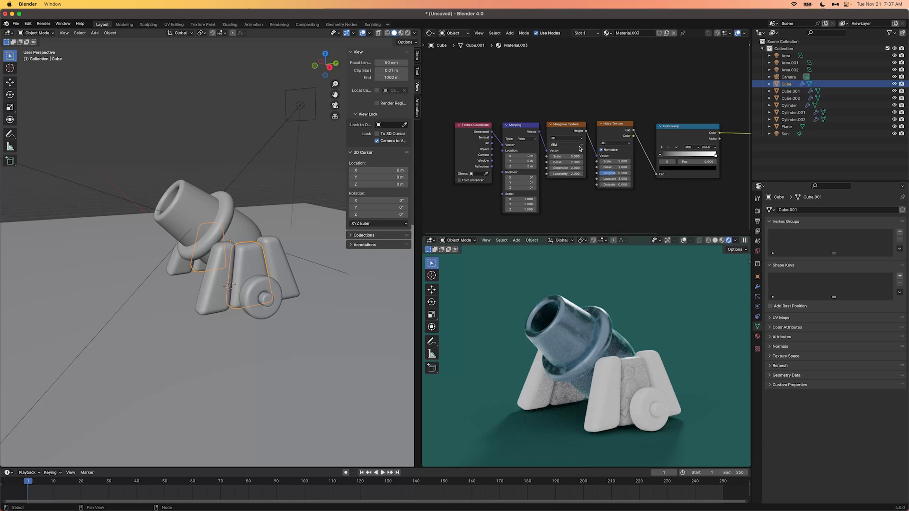
scroll(580, 148, up, 3)
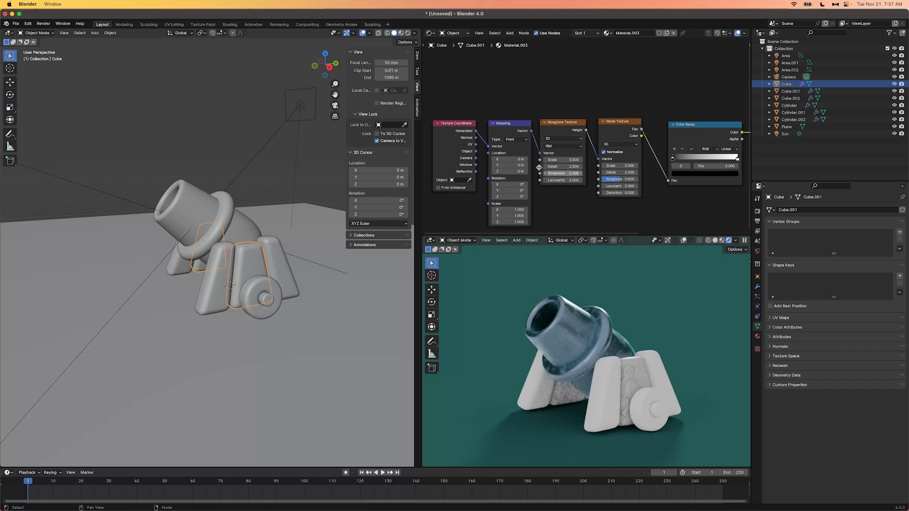
drag(458, 154, 478, 150)
middle_drag(572, 196, 570, 182)
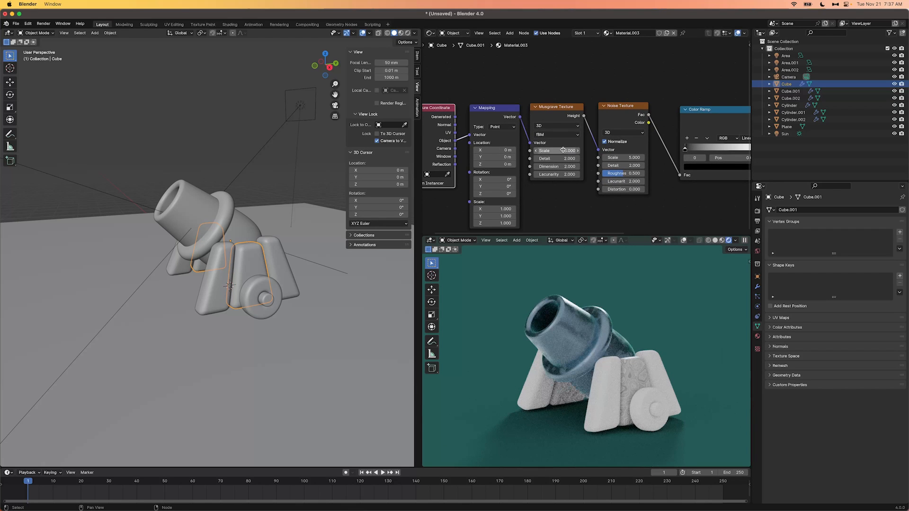
Set the Musgrave Texture's scale to 2 and inspect the leg's grain in Material Preview shading
drag(561, 150, 563, 150)
text(2)
key(Return)
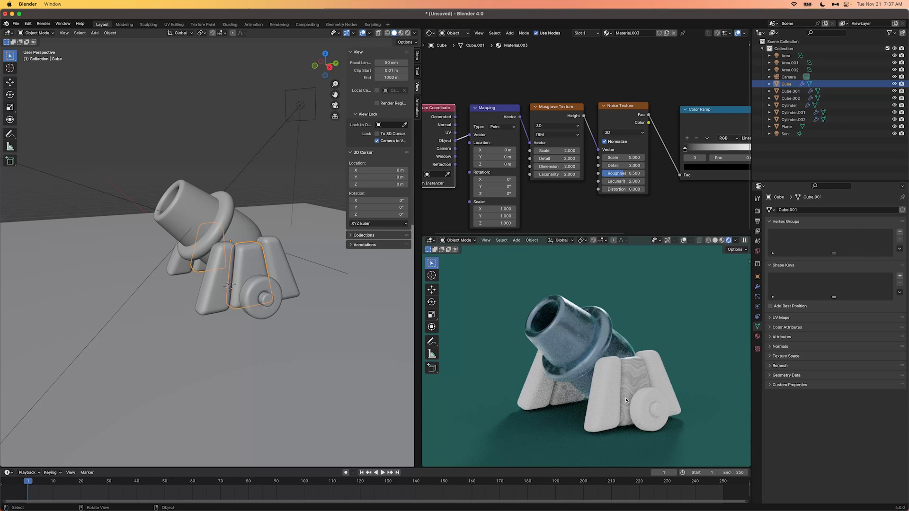
key(z)
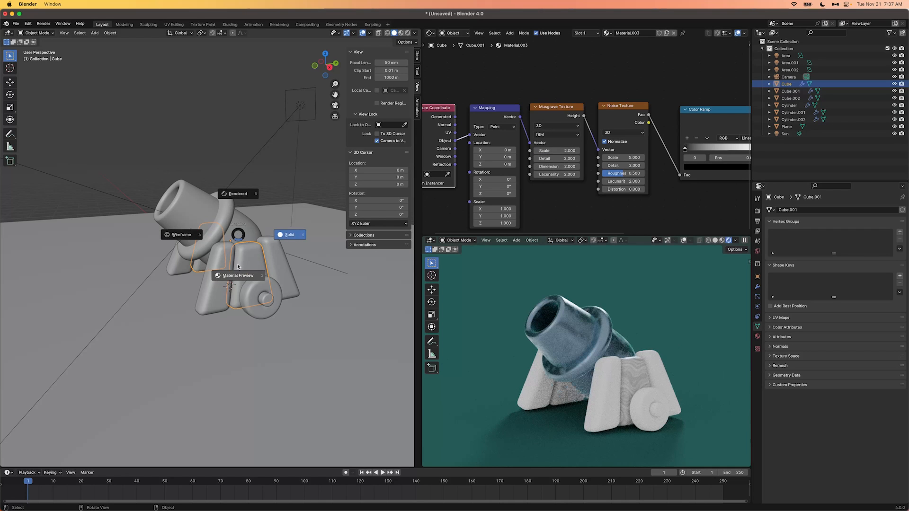
click(240, 275)
scroll(256, 297, up, 5)
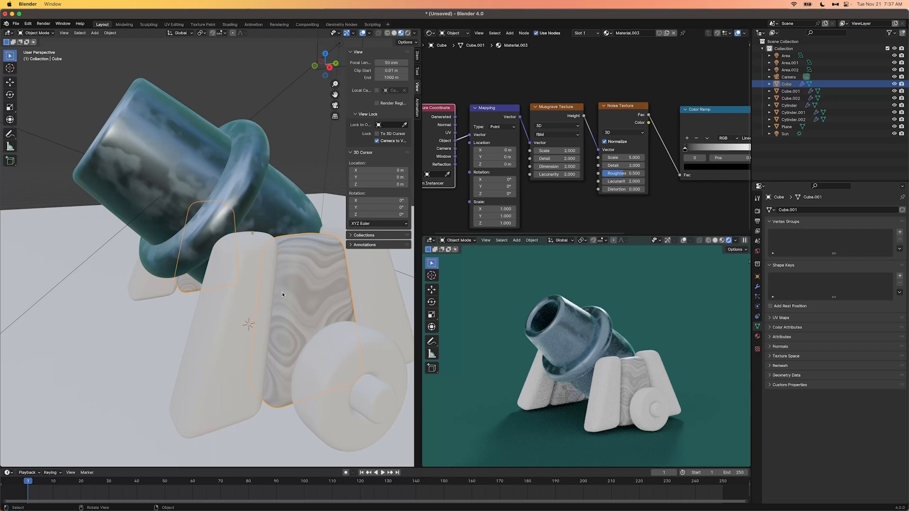
middle_drag(322, 310, 252, 250)
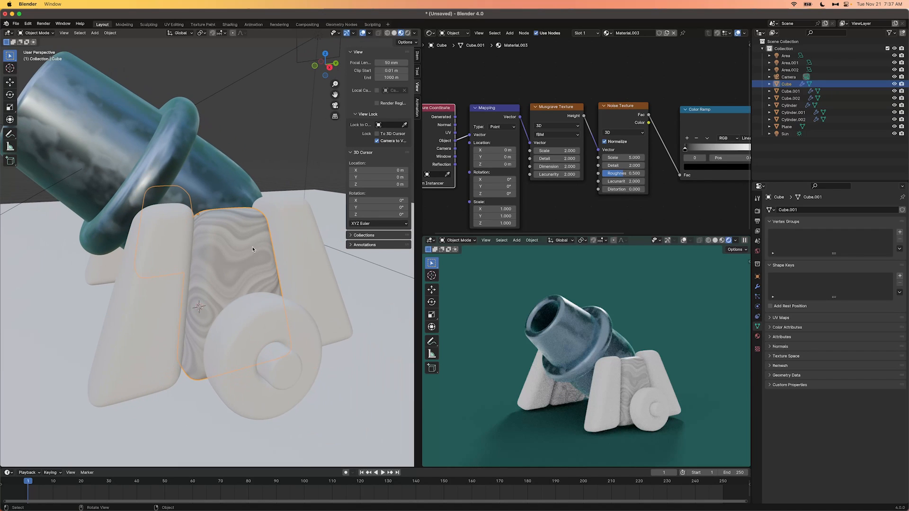
scroll(228, 261, down, 2)
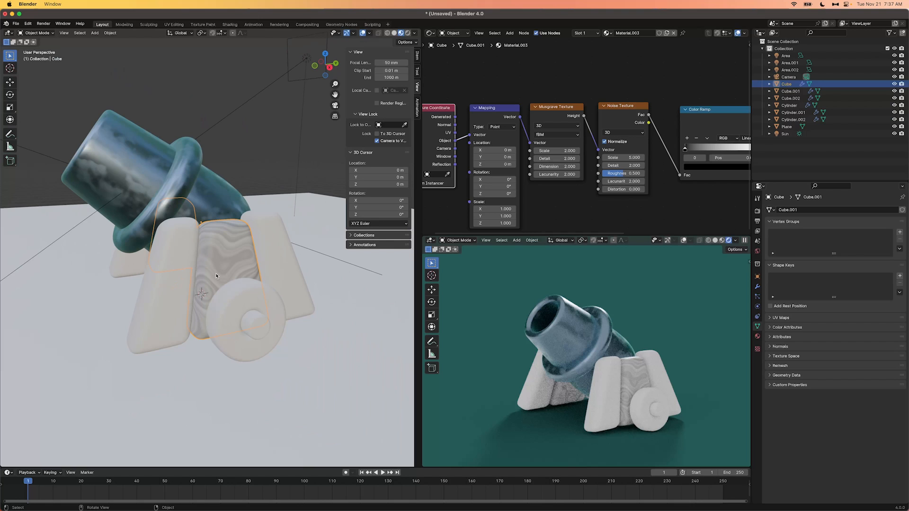
mouse_move(217, 276)
middle_down()
mouse_move(243, 278)
mouse_move(221, 337)
mouse_move(216, 287)
middle_up()
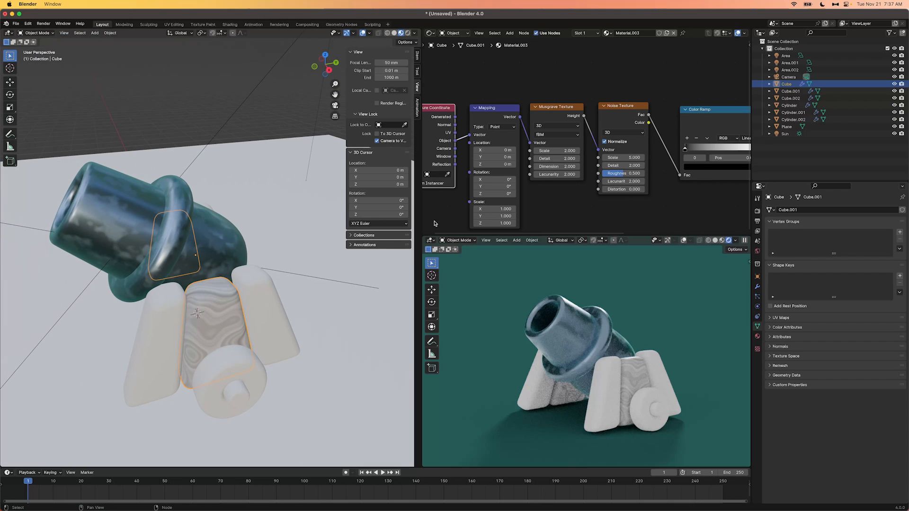
Set the Mapping node's Z scale to 0.1 to stretch the grain along the leg
middle_drag(435, 223, 440, 197)
middle_drag(217, 320, 219, 302)
scroll(472, 215, up, 1)
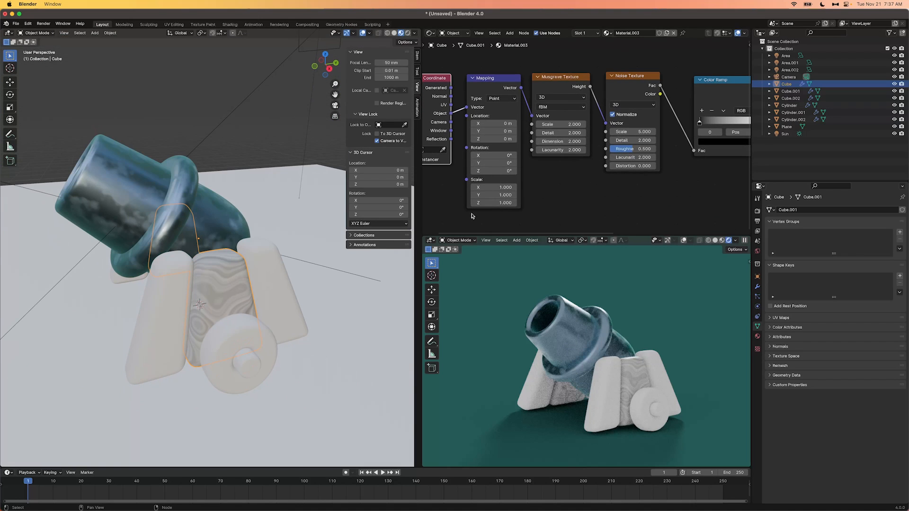
shift+drag(501, 203, 458, 203)
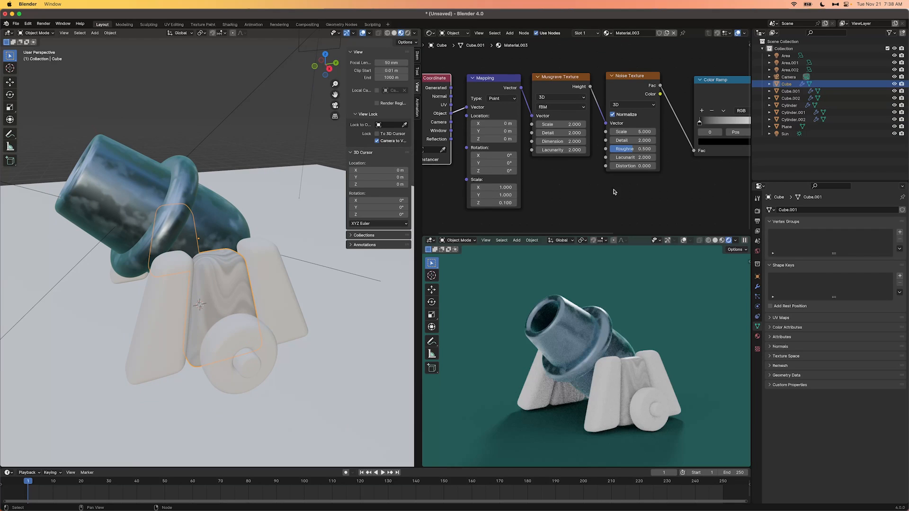
Tighten the Color Ramp by moving the black stop to about 0.234 and the white stop to about 0.552
middle_drag(733, 108, 576, 117)
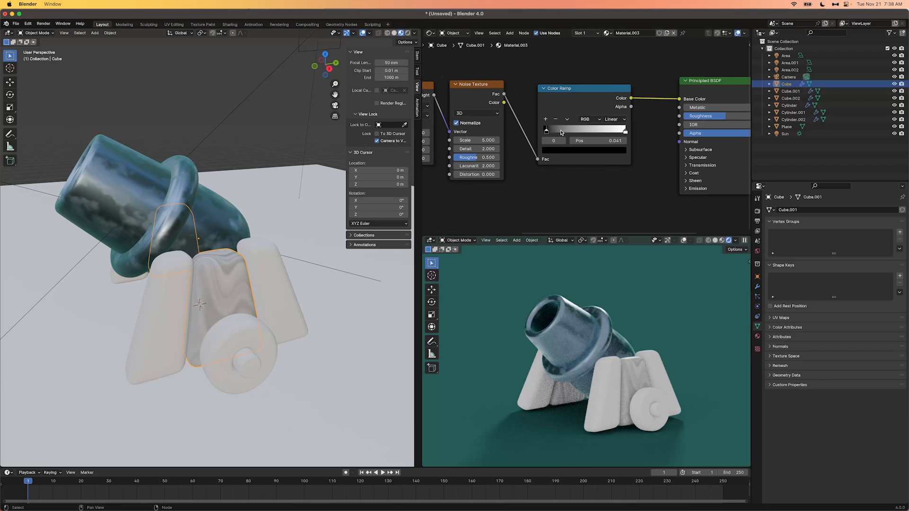
drag(560, 133, 597, 132)
click(562, 132)
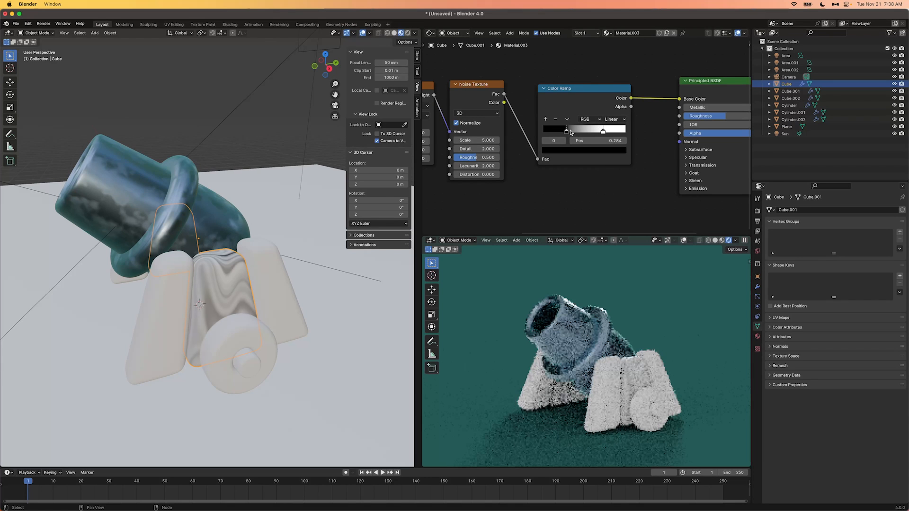
middle_drag(204, 303, 227, 342)
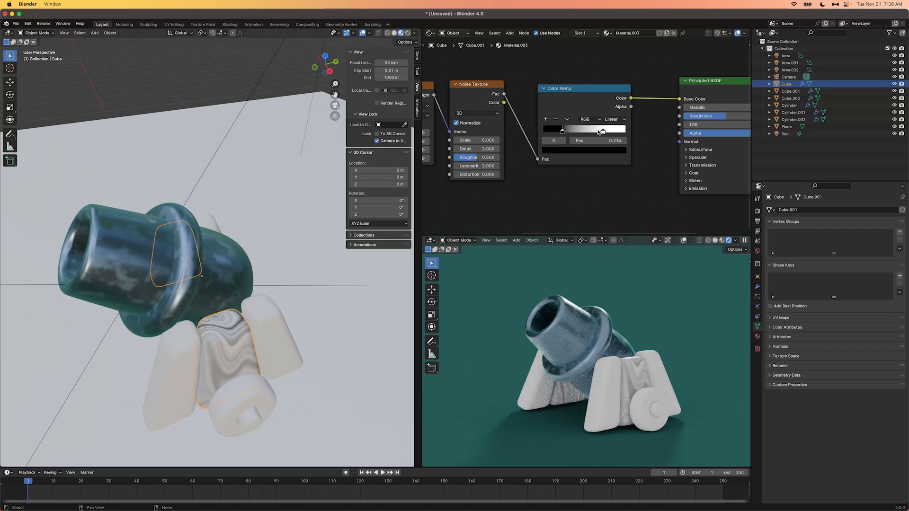
drag(603, 131, 563, 131)
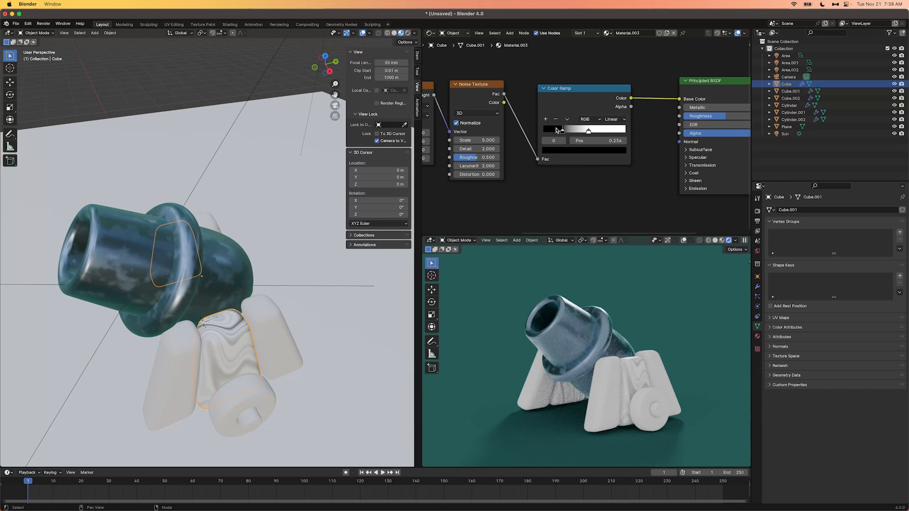
Color the Color Ramp's dark stop a muted reddish brown and its light stop orange for a wood look
click(570, 150)
drag(620, 85, 620, 70)
mouse_move(579, 64)
mouse_down()
mouse_move(576, 77)
mouse_move(620, 57)
mouse_up()
drag(571, 78, 576, 82)
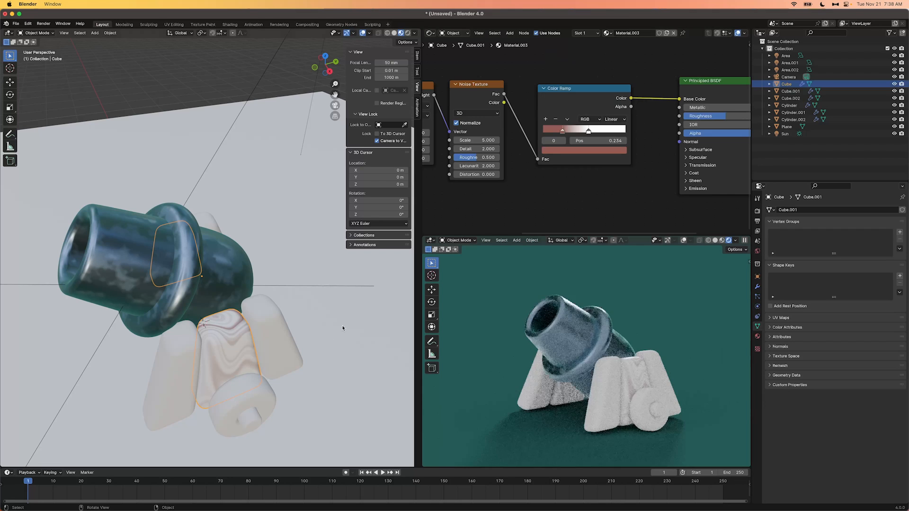
click(590, 133)
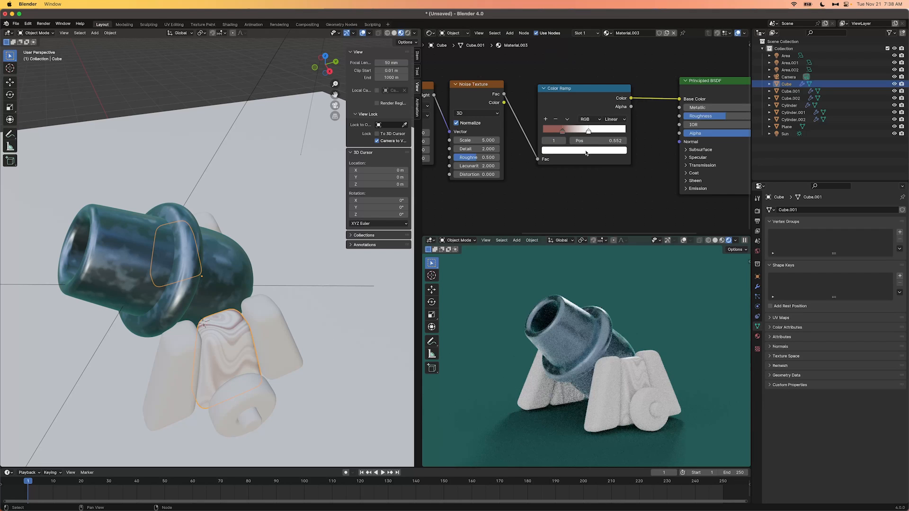
click(586, 150)
drag(580, 64, 571, 82)
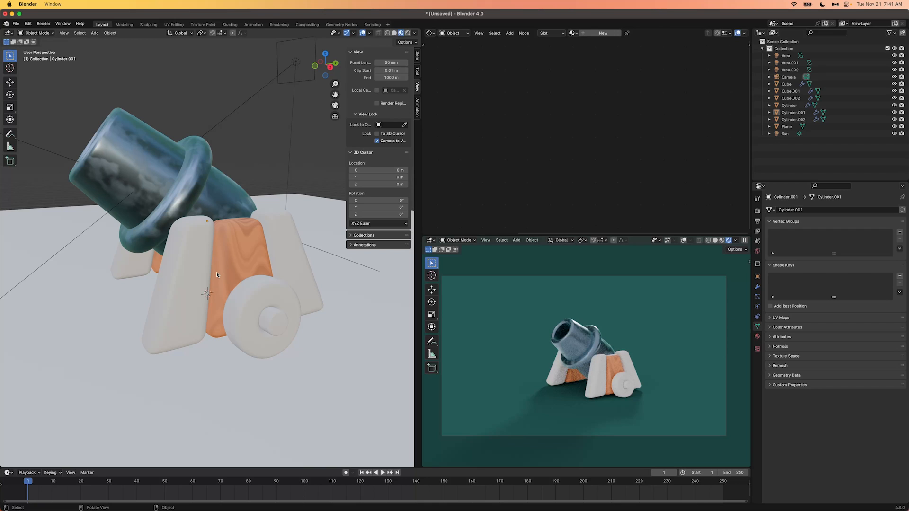
Link the middle leg's wood material to the two outer legs and the wheel
click(187, 273)
shift+click(246, 327)
shift+click(291, 263)
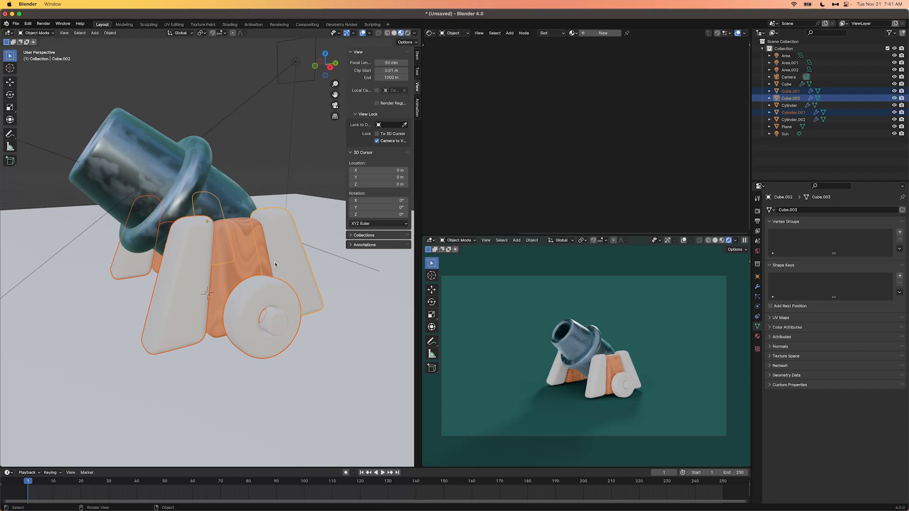
shift+click(253, 248)
middle_drag(253, 248, 243, 261)
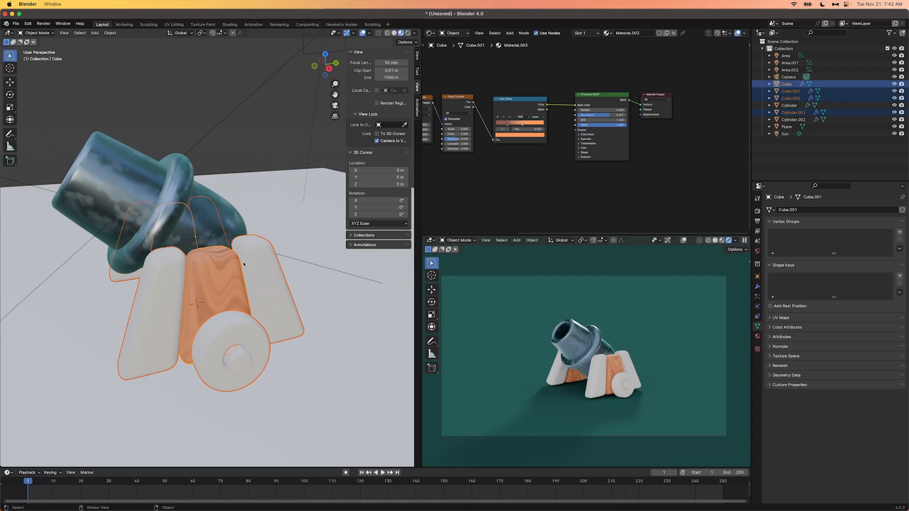
key(ctrl+l)
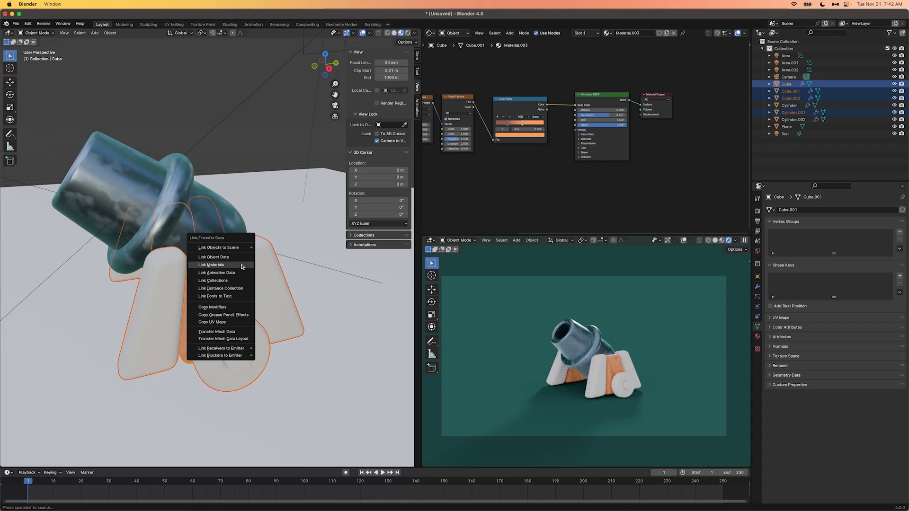
click(241, 267)
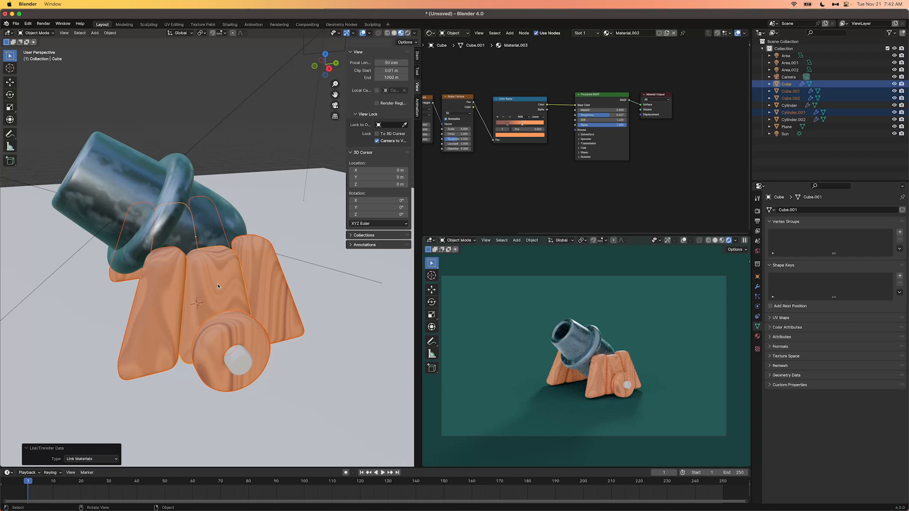
Link the barrel's metal material to the wheel's axle cap
click(240, 364)
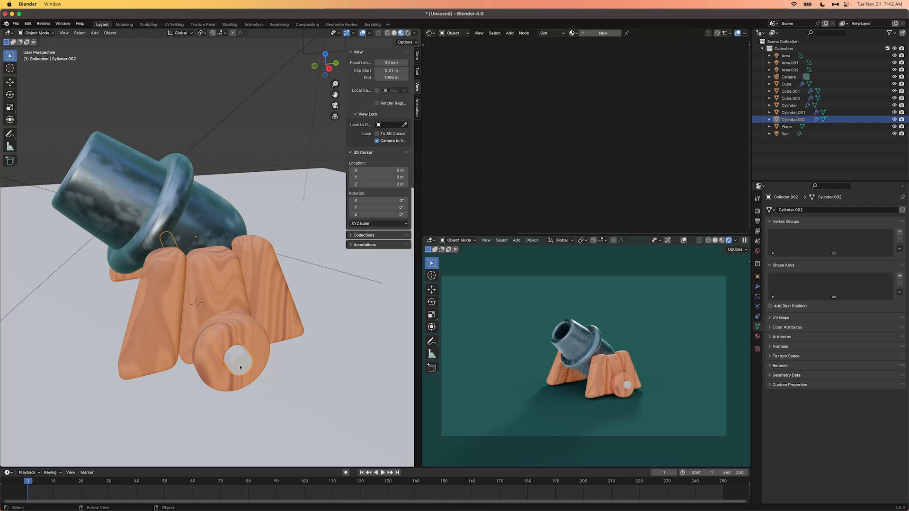
click(187, 214)
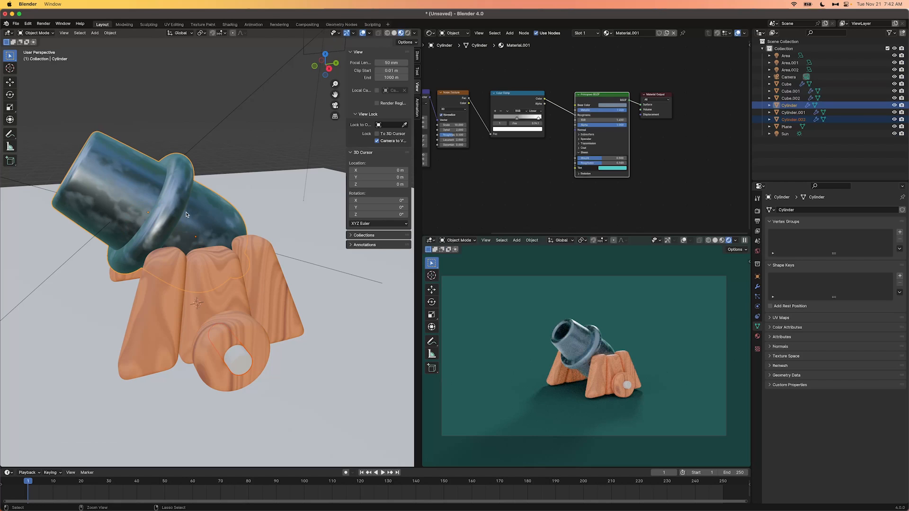
alt+click(186, 214)
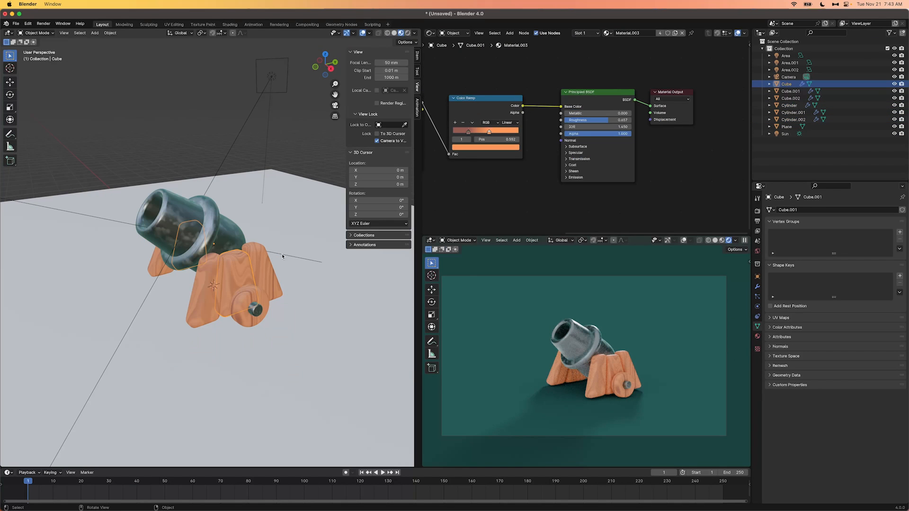
Render the current frame and open the render's image commands
key(F12)
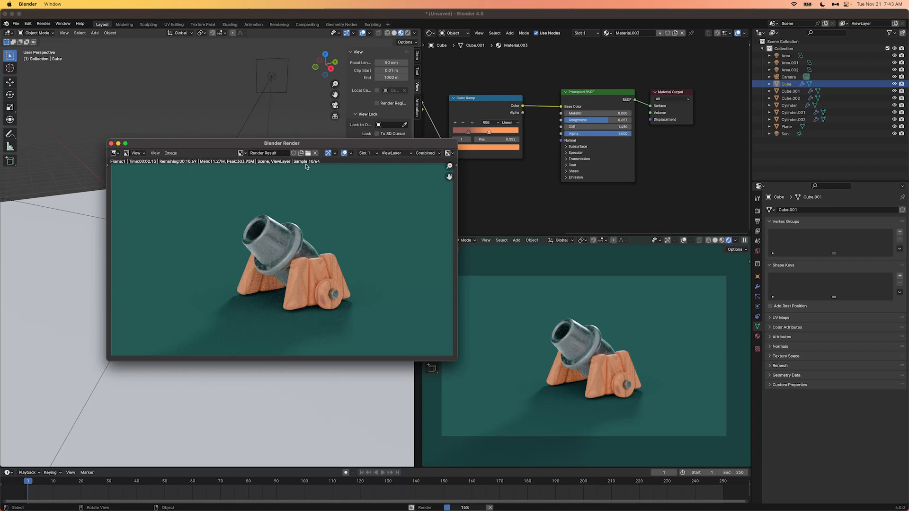
click(171, 153)
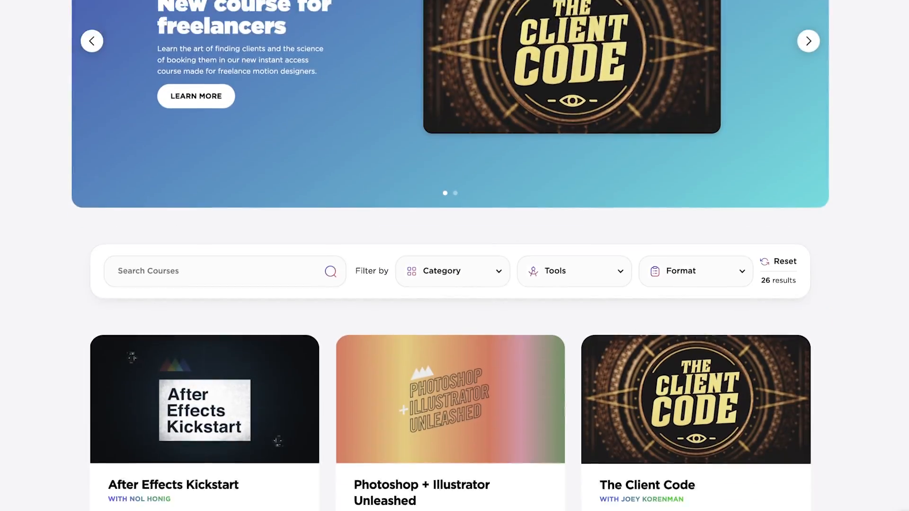
scroll(454, 255, down, 10)
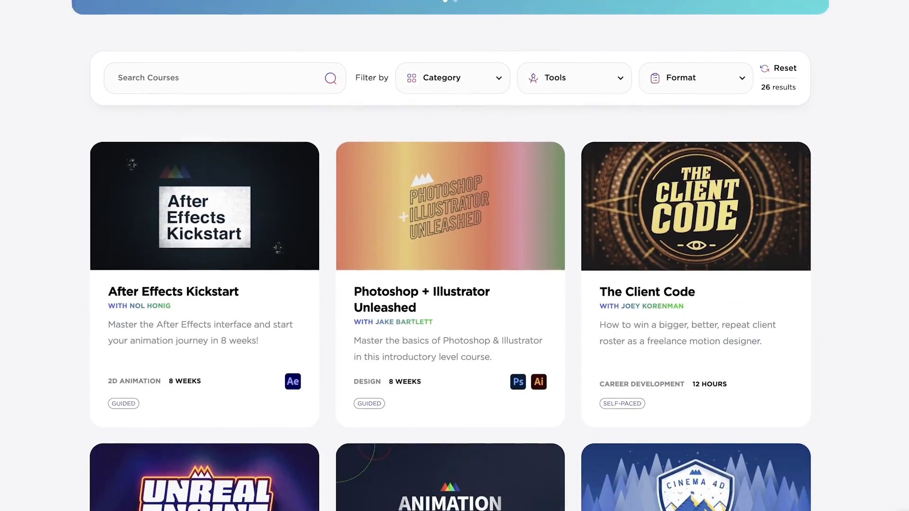